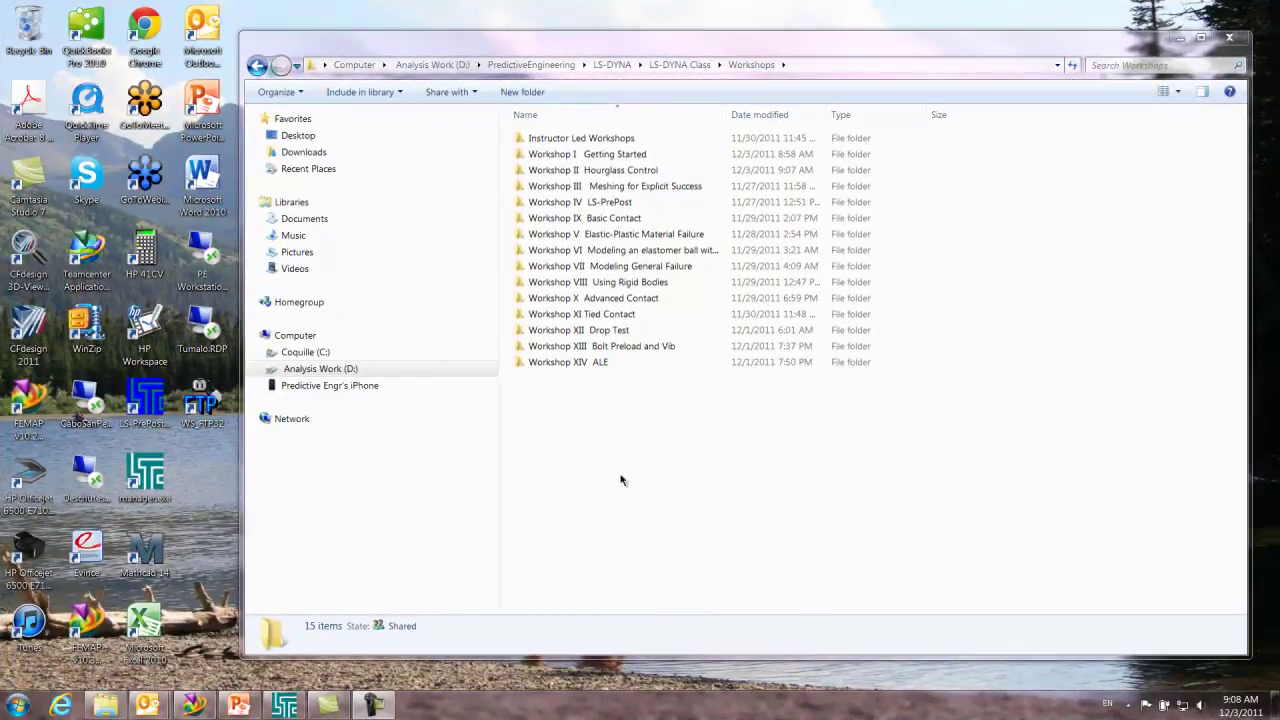
Open Hourglass.dyn from Workshop II Hourglass Control\Hourglass Start in LS-PrePost by dragging it
double_click(558, 172)
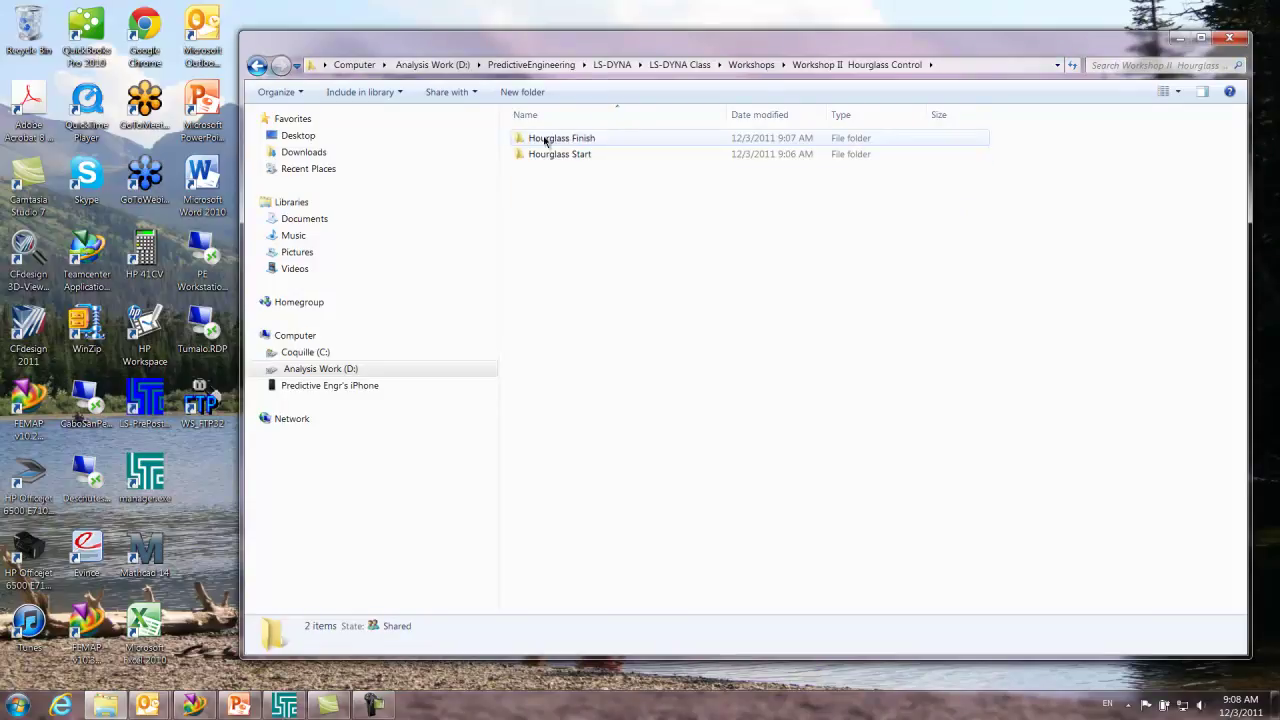
double_click(546, 156)
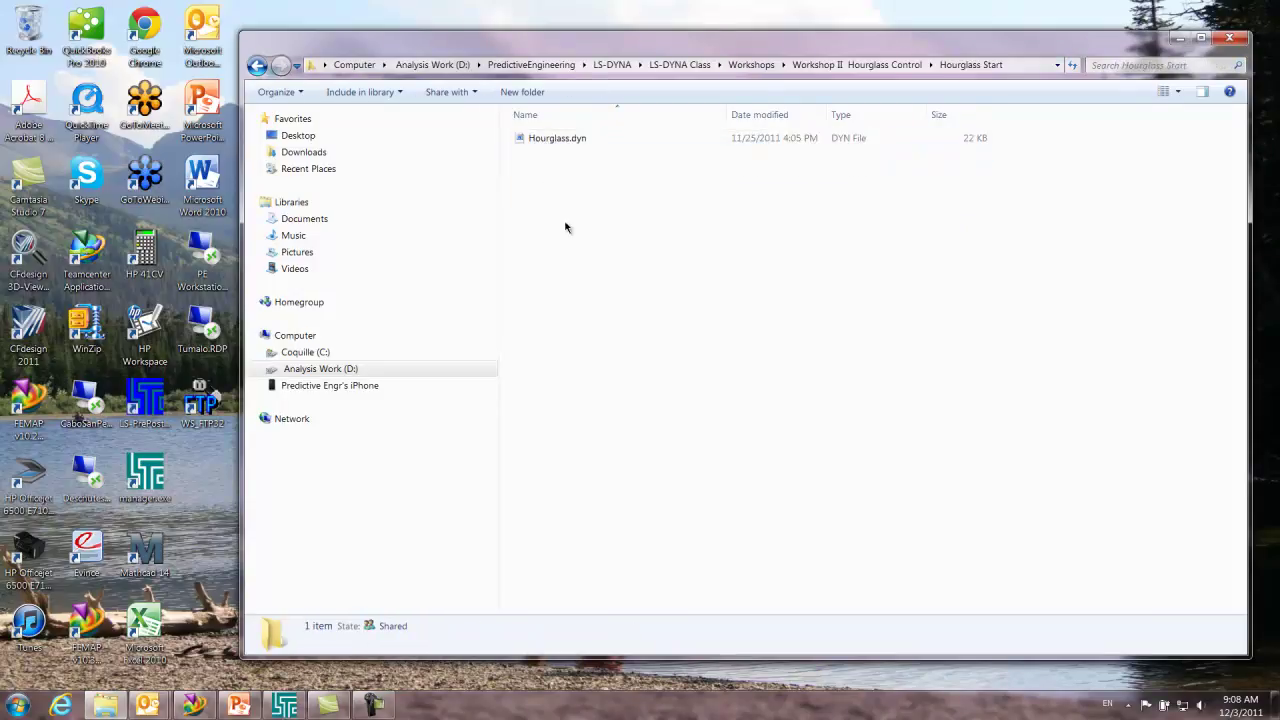
left_click(552, 141)
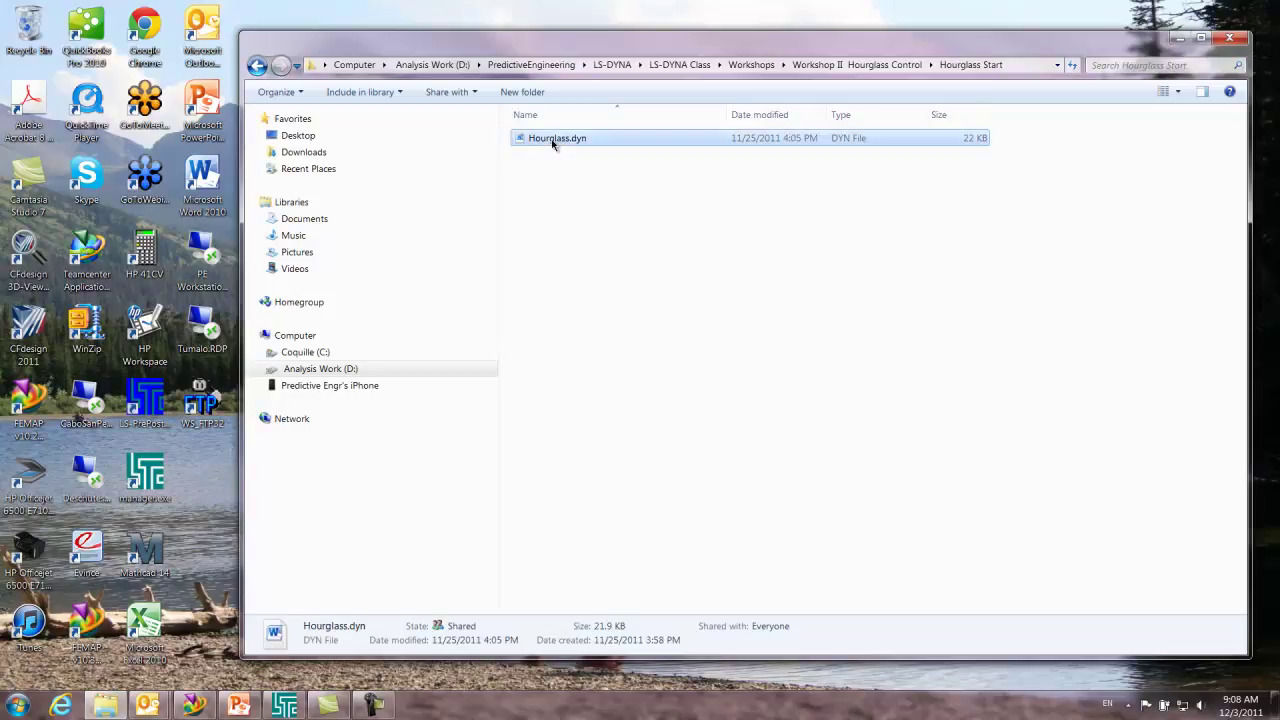
left_click_drag(552, 141, 148, 406)
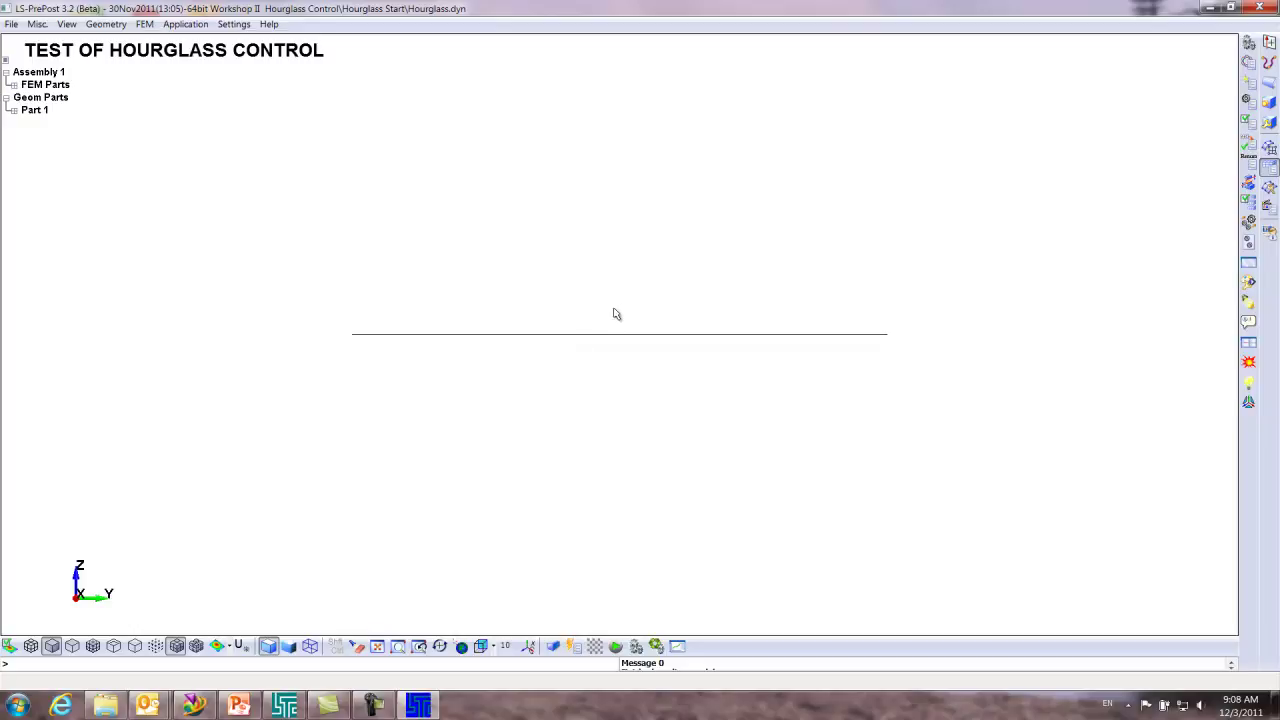
Orbit, zoom and pan the H-shaped shell mesh, ending near a top-down view
mouse_move(649, 286)
left_mouse_down("shift")
mouse_move(606, 369)
mouse_move(589, 540)
mouse_move(580, 506)
mouse_move(617, 266)
mouse_move(578, 358)
left_mouse_up("shift")
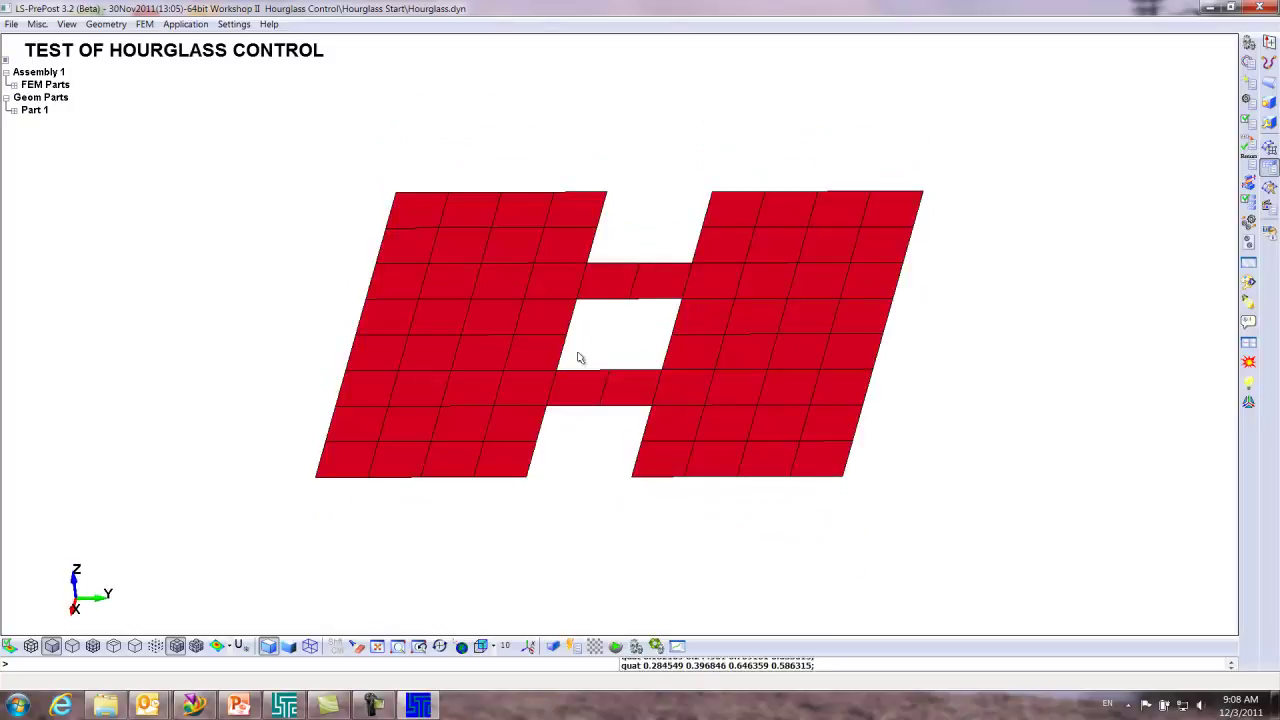
left_click_drag(429, 343, 392, 552, "shift")
left_click_drag(563, 208, 624, 250, "shift")
scroll(657, 477, "up", 2)
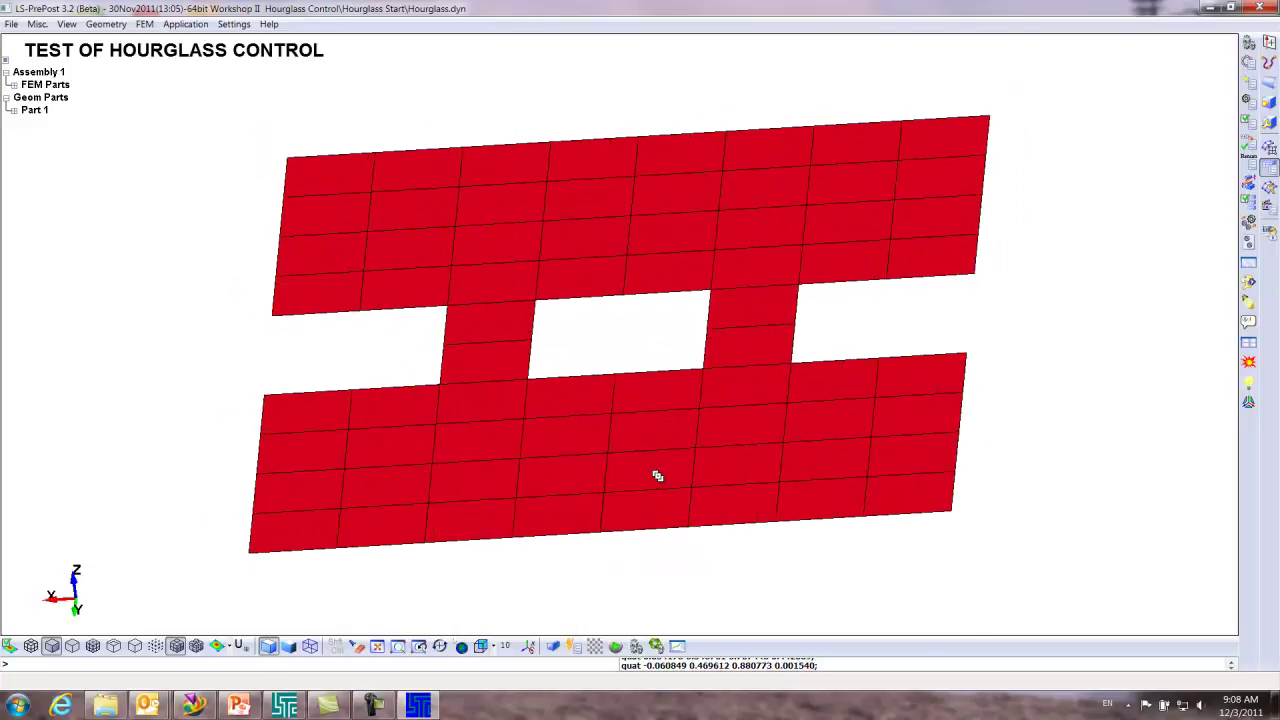
scroll(658, 480, "down", 2)
middle_click_drag(655, 408, 646, 329, "shift")
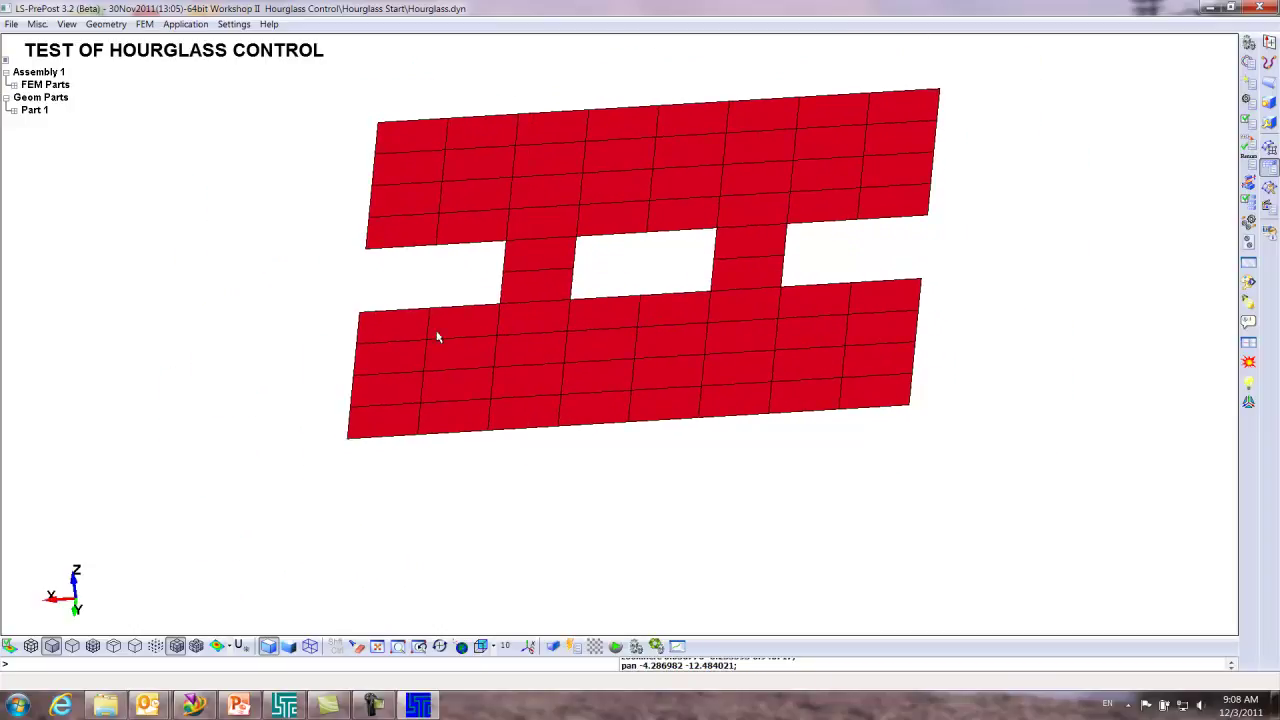
mouse_move(449, 348)
middle_mouse_down()
mouse_move(500, 368)
mouse_move(474, 346)
mouse_move(544, 335)
mouse_move(540, 274)
mouse_move(543, 357)
mouse_move(749, 374)
mouse_move(707, 424)
mouse_move(580, 369)
mouse_move(535, 391)
mouse_move(666, 406)
mouse_move(586, 344)
mouse_move(443, 369)
mouse_move(711, 397)
mouse_move(571, 400)
mouse_move(624, 407)
mouse_move(726, 357)
mouse_move(706, 94)
mouse_move(683, 474)
mouse_move(678, 404)
middle_mouse_up()
mouse_move(751, 483)
middle_mouse_down()
mouse_move(663, 540)
mouse_move(711, 603)
mouse_move(654, 622)
middle_mouse_up()
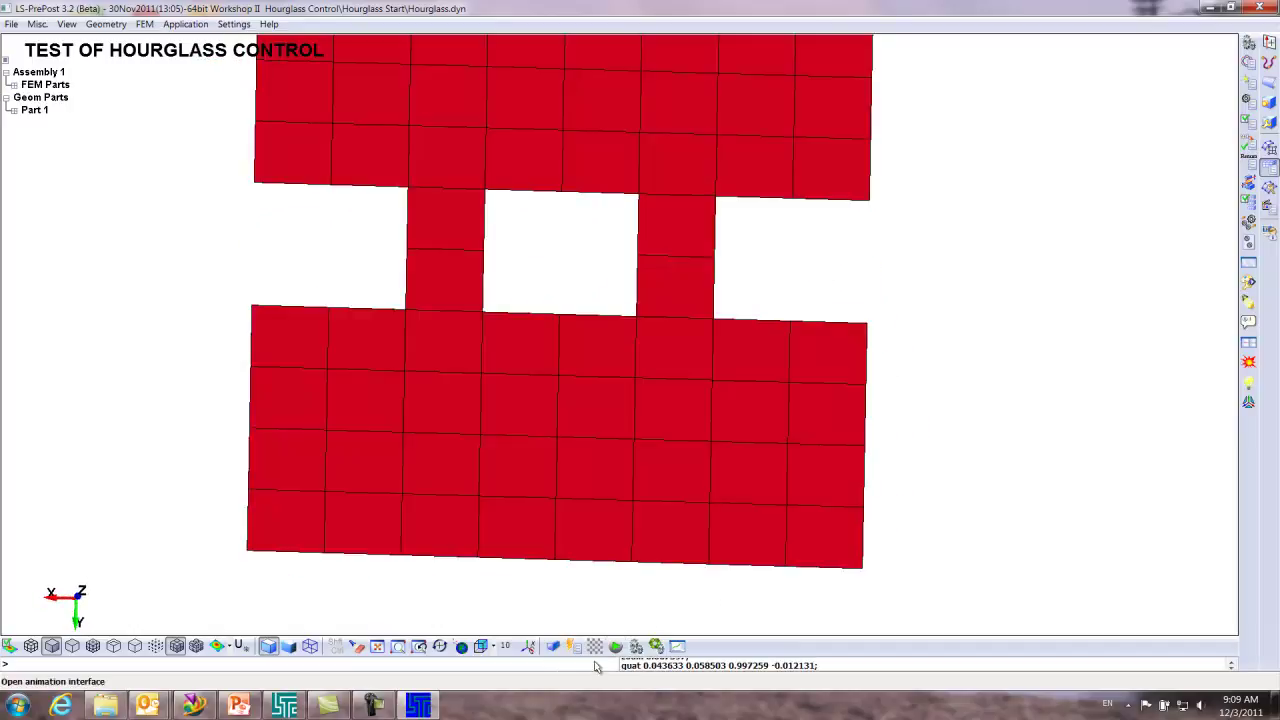
Cycle the model through the Front, Back, Right and Left standard views
left_click(495, 648)
left_click(508, 510)
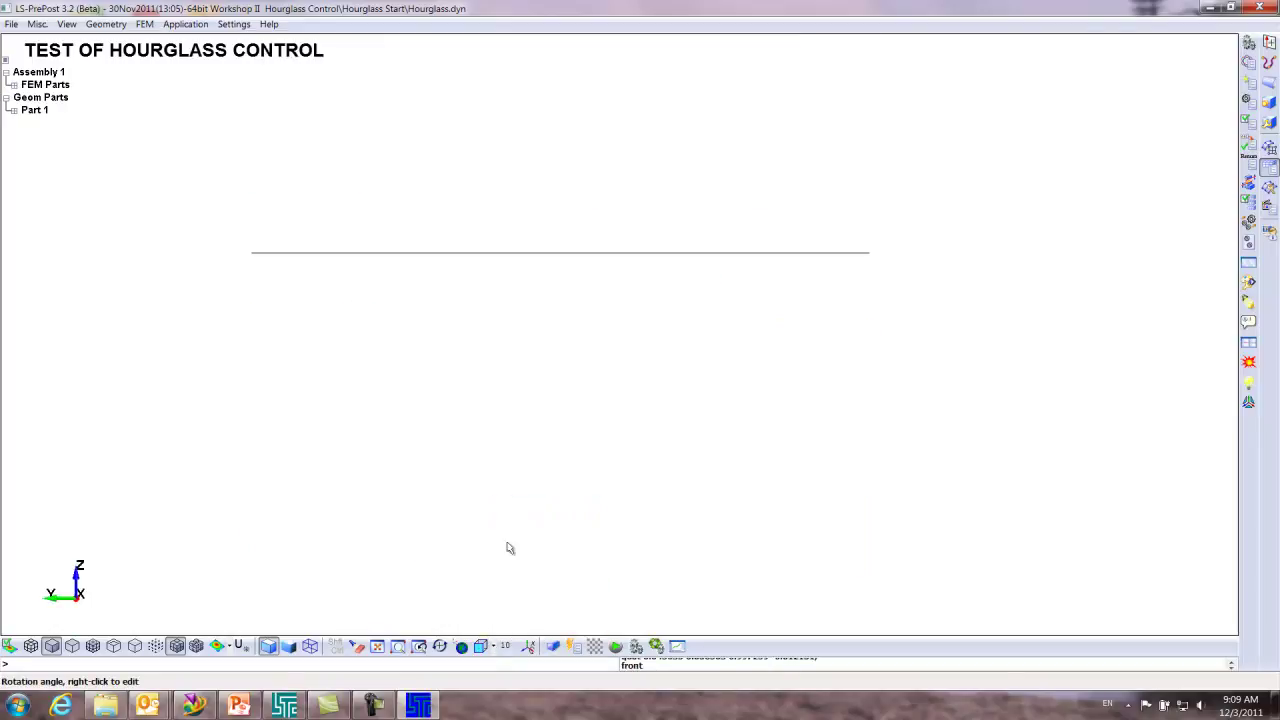
left_click(495, 648)
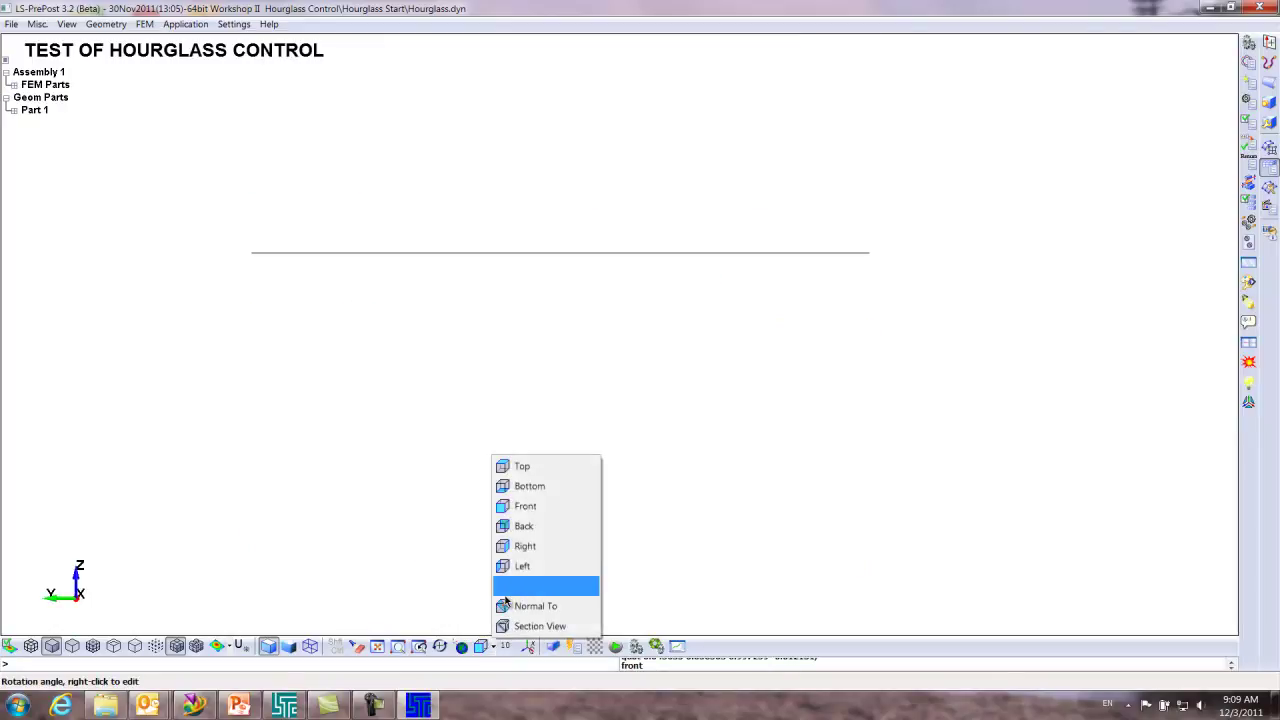
left_click(508, 527)
left_click(495, 648)
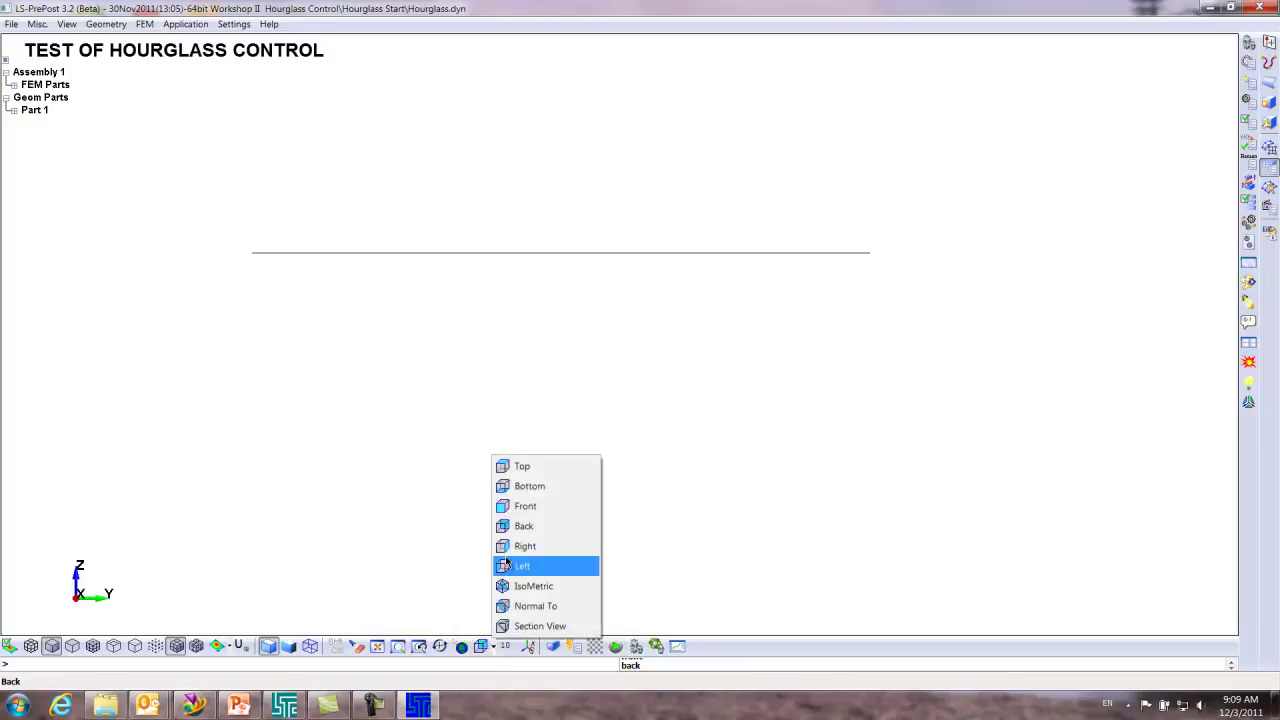
left_click(506, 548)
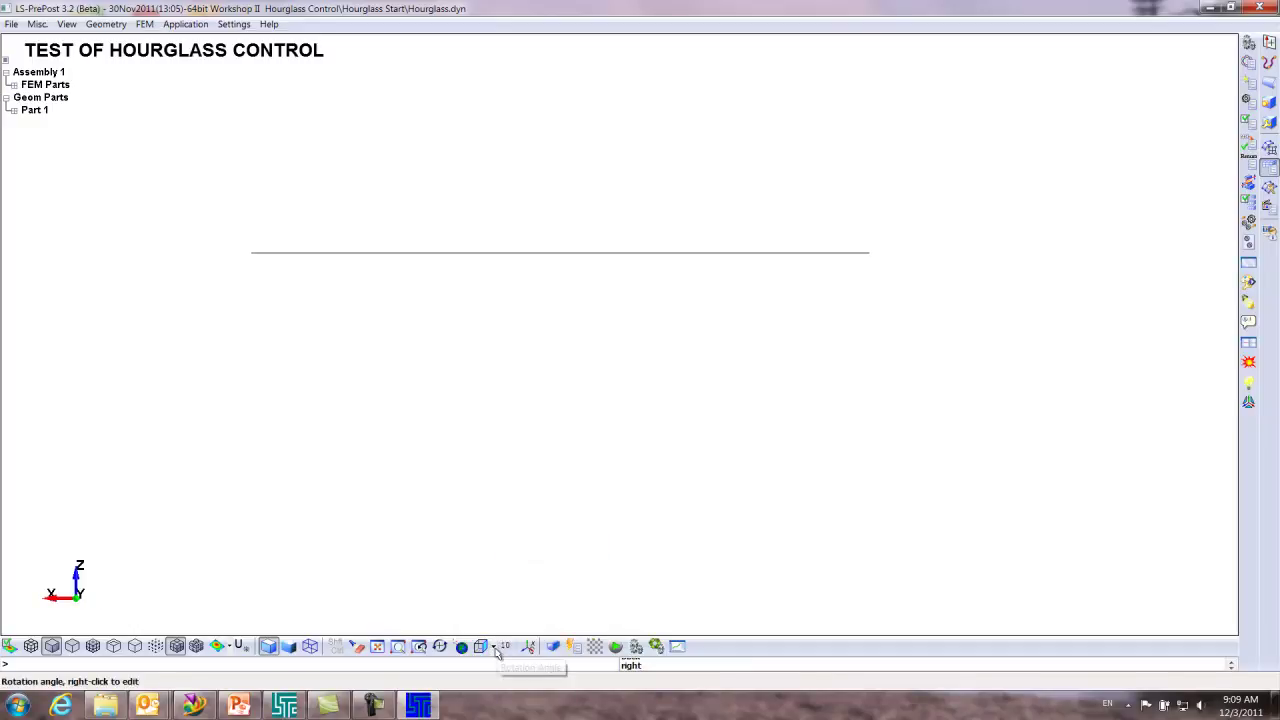
left_click(495, 648)
left_click(508, 566)
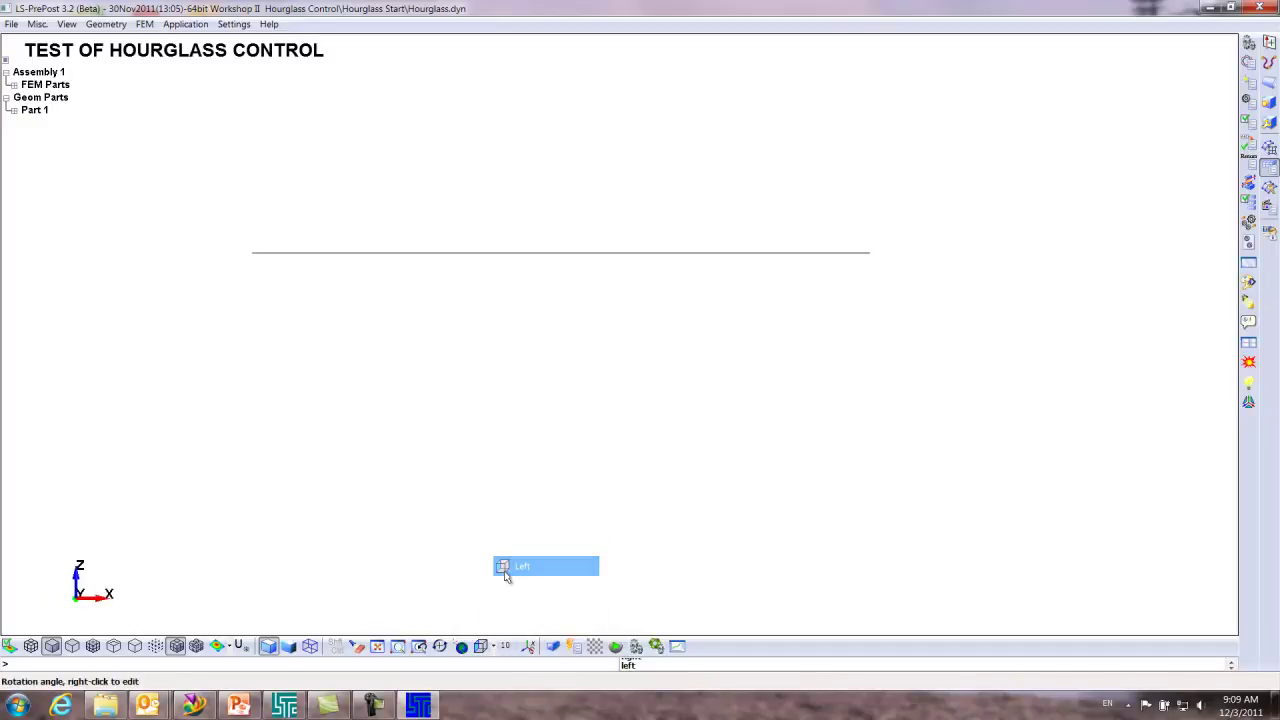
Switch to the Top view and fit the whole mesh in the window
left_click(493, 648)
left_click(506, 470)
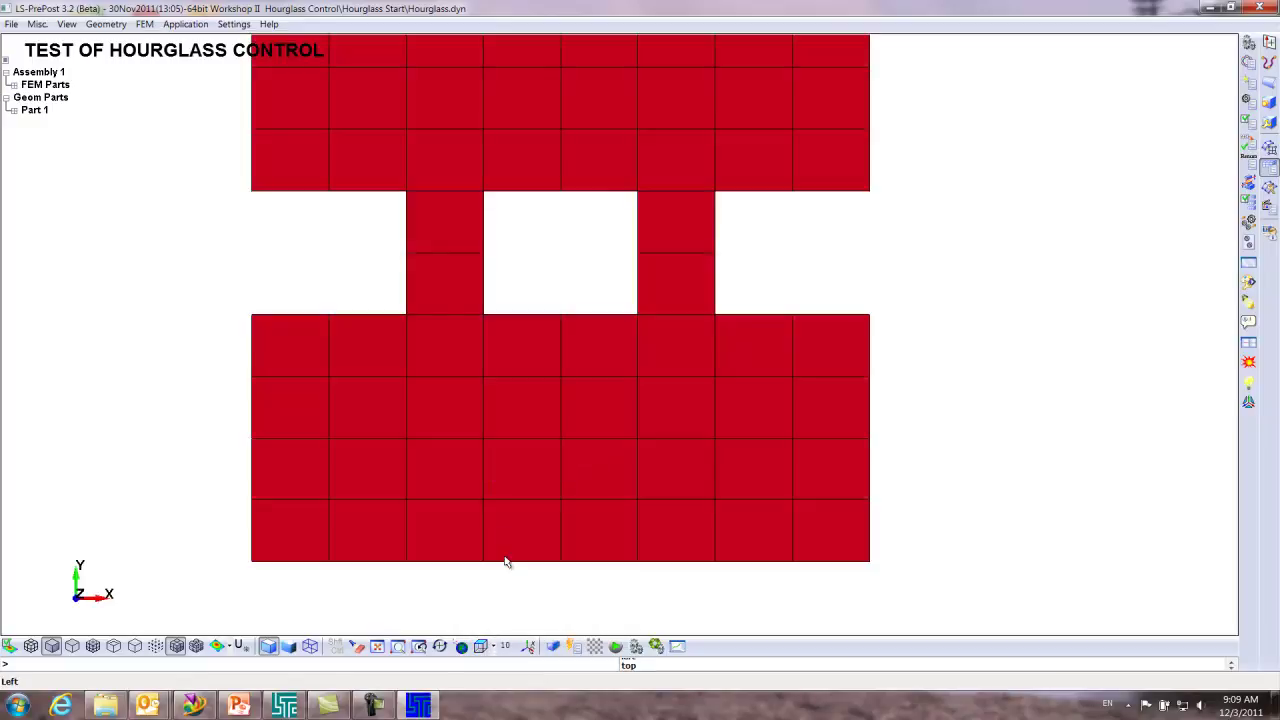
middle_click_drag(703, 550, 717, 581, "shift")
mouse_move(723, 557)
right_mouse_down("shift")
mouse_move(694, 534)
mouse_move(706, 437)
mouse_move(691, 189)
right_mouse_up("shift")
left_click(1249, 62)
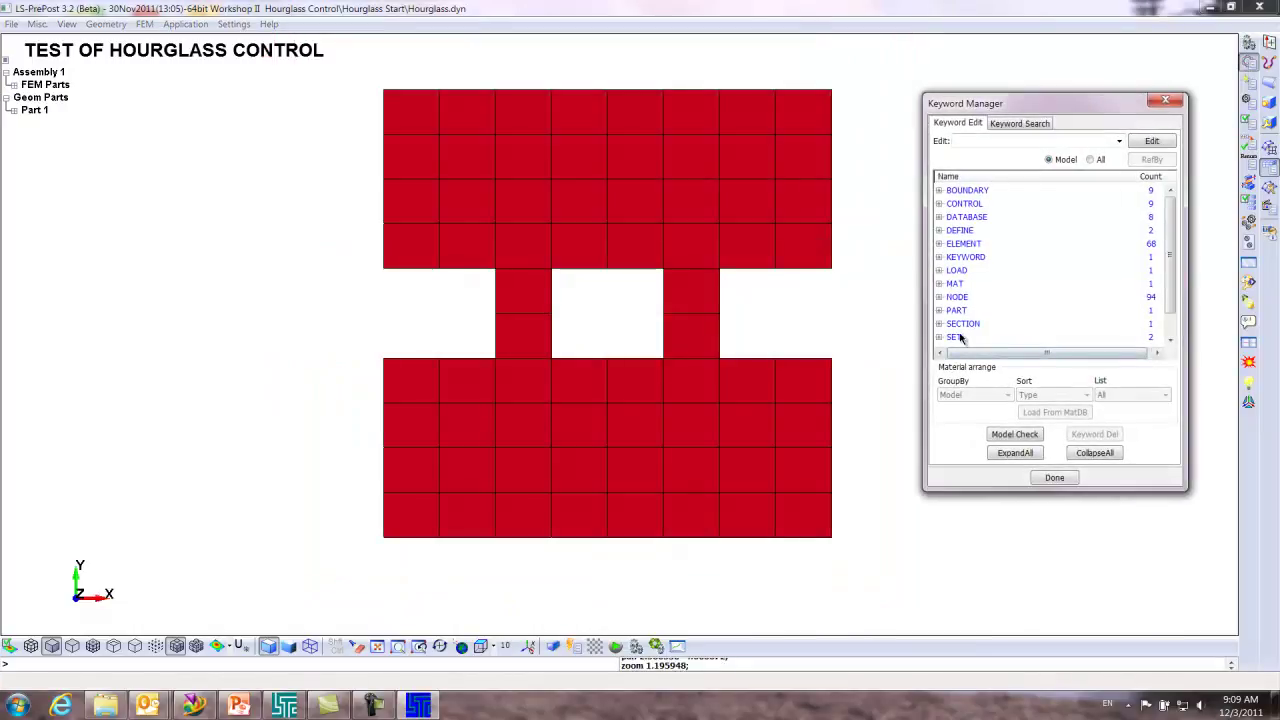
left_click(941, 325)
scroll(1180, 265, "down", 1)
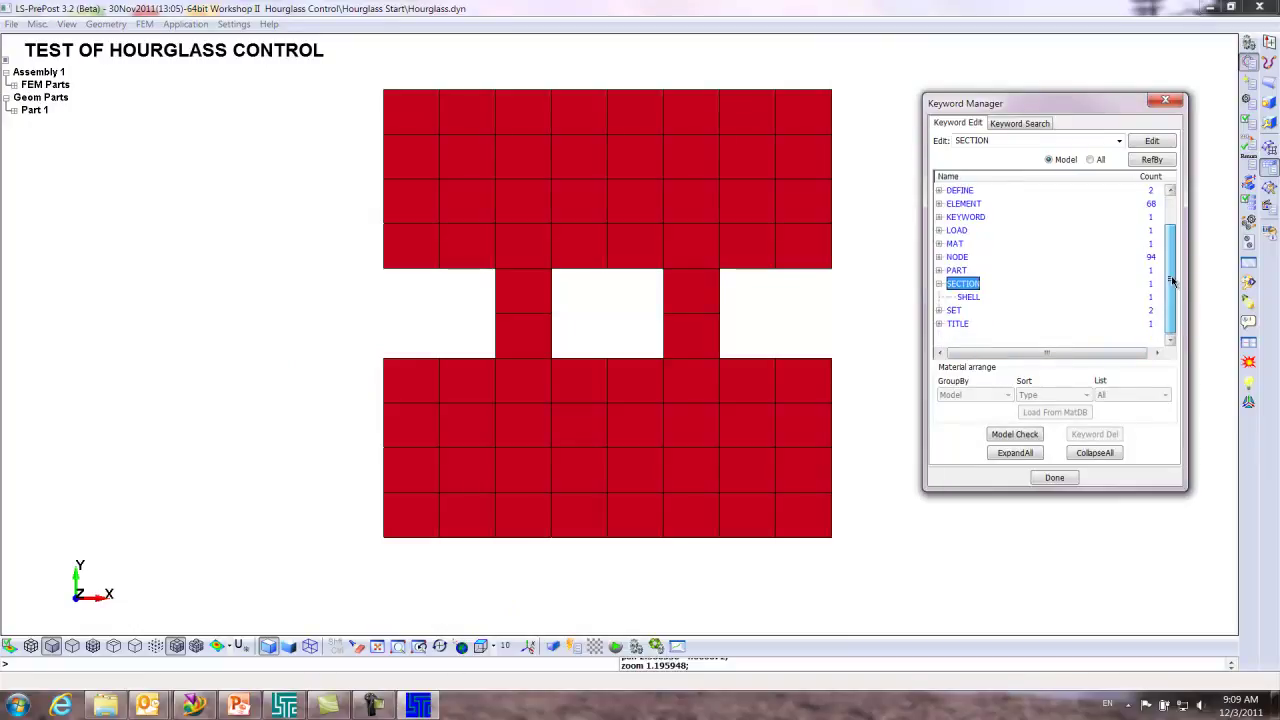
double_click(970, 297)
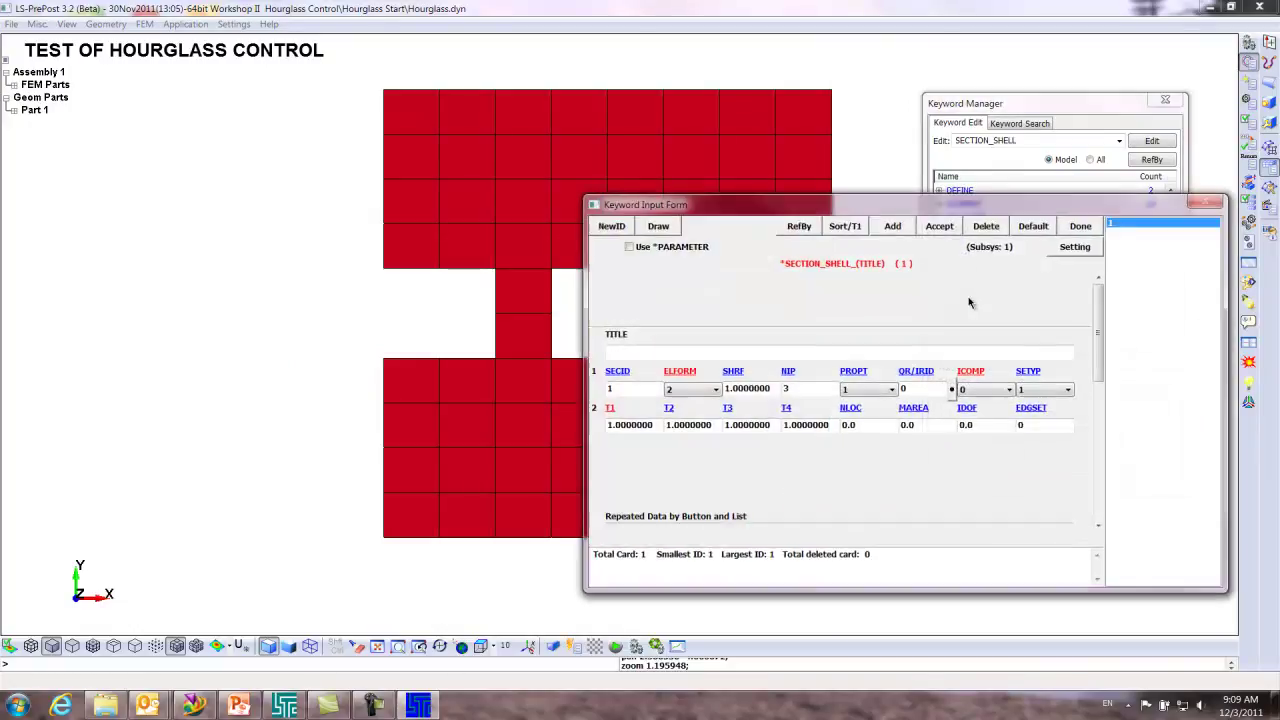
left_click(679, 372)
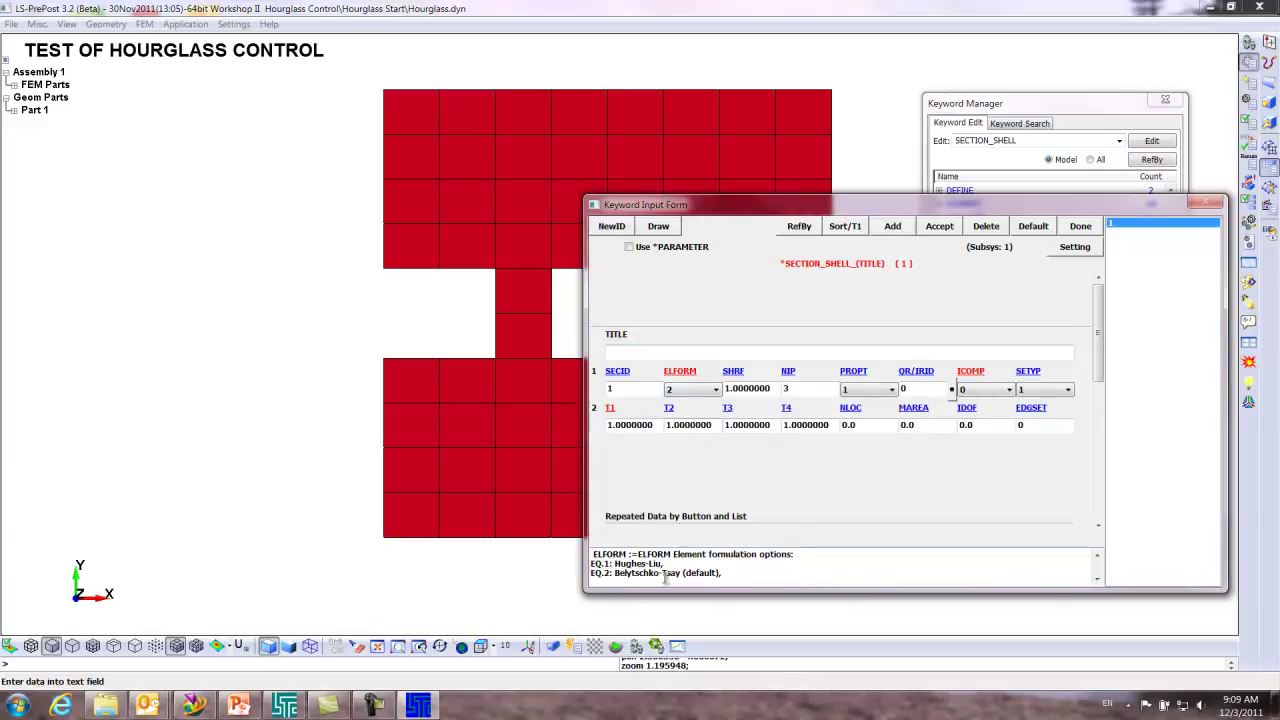
left_click(1080, 226)
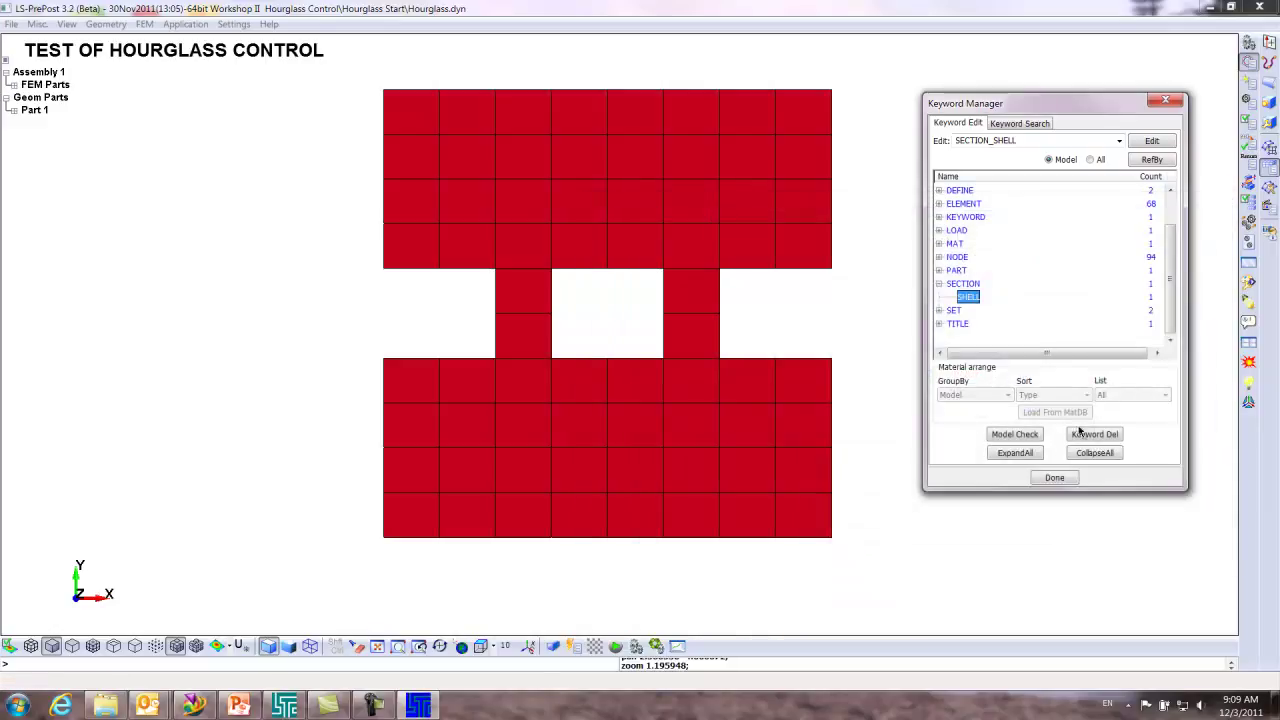
left_click_drag(1176, 280, 1172, 246)
left_click(940, 204)
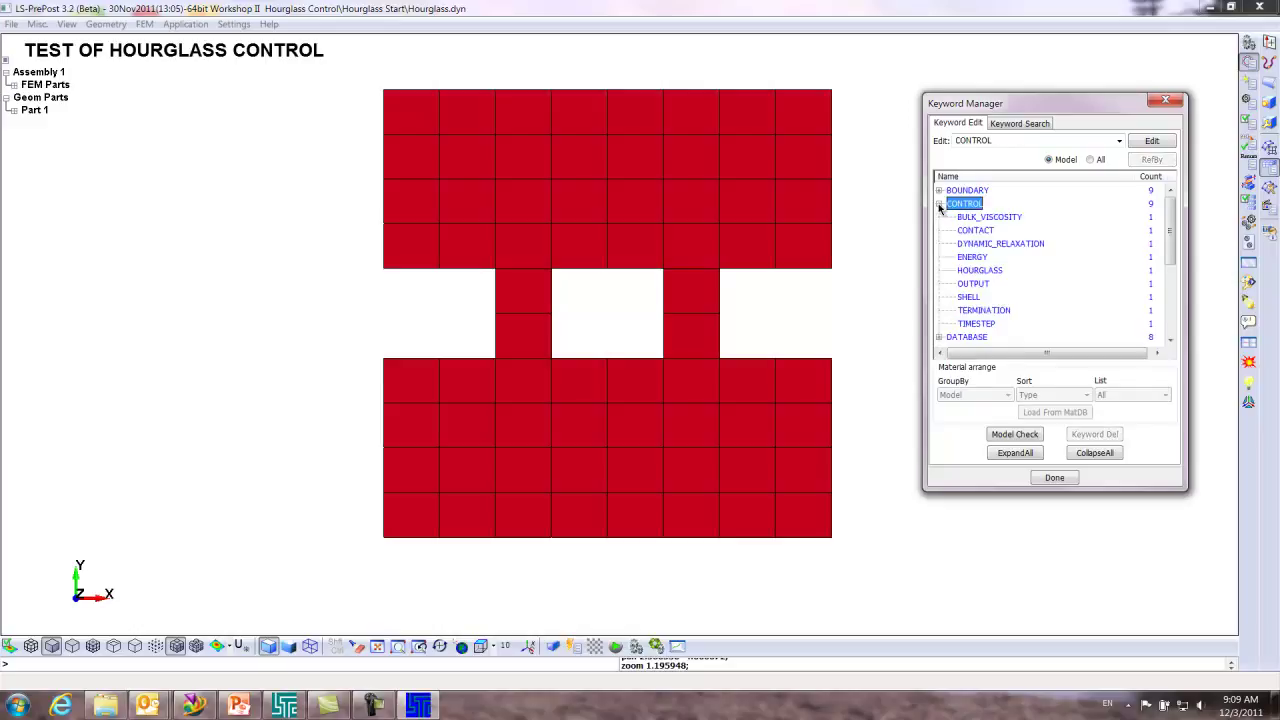
double_click(979, 271)
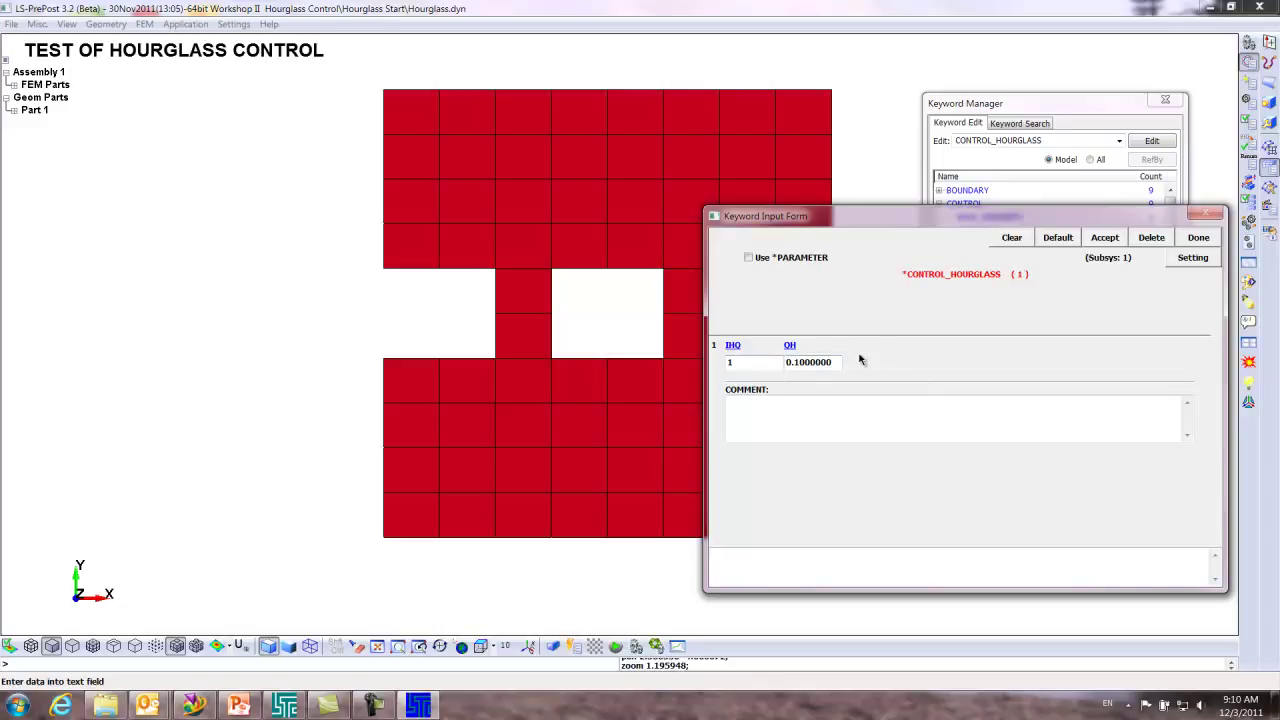
left_click(1199, 238)
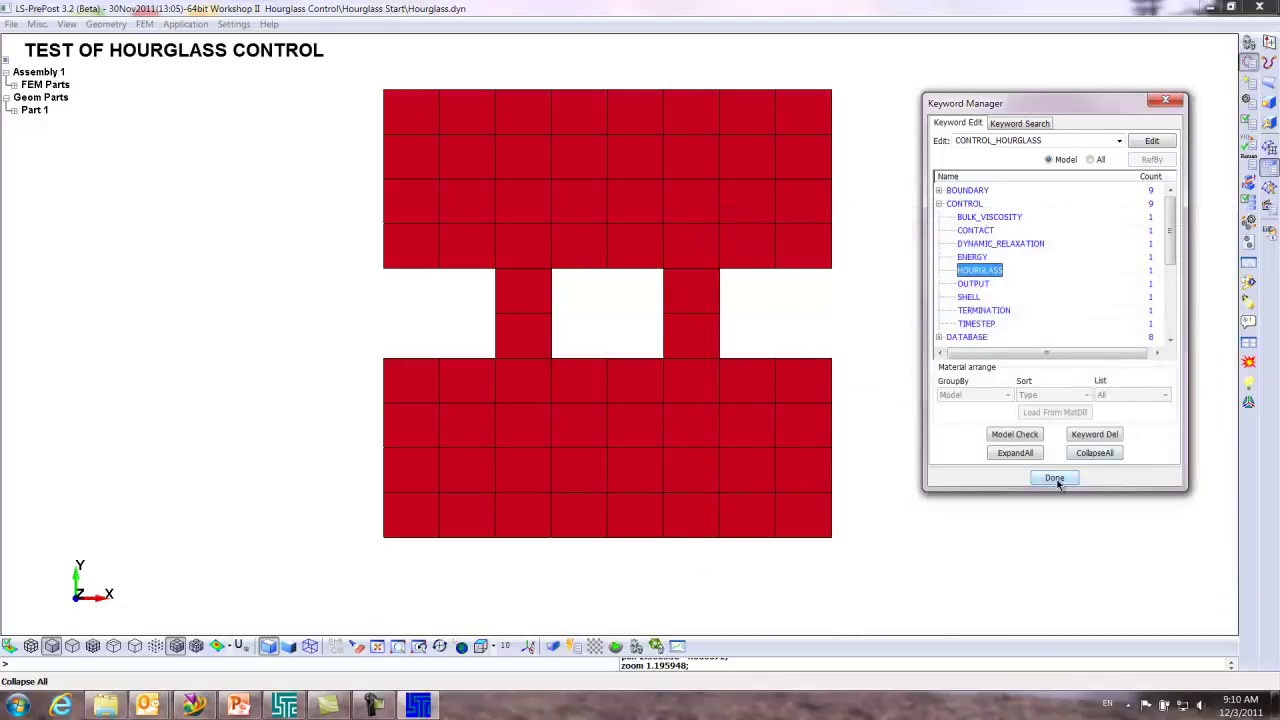
left_click(1055, 478)
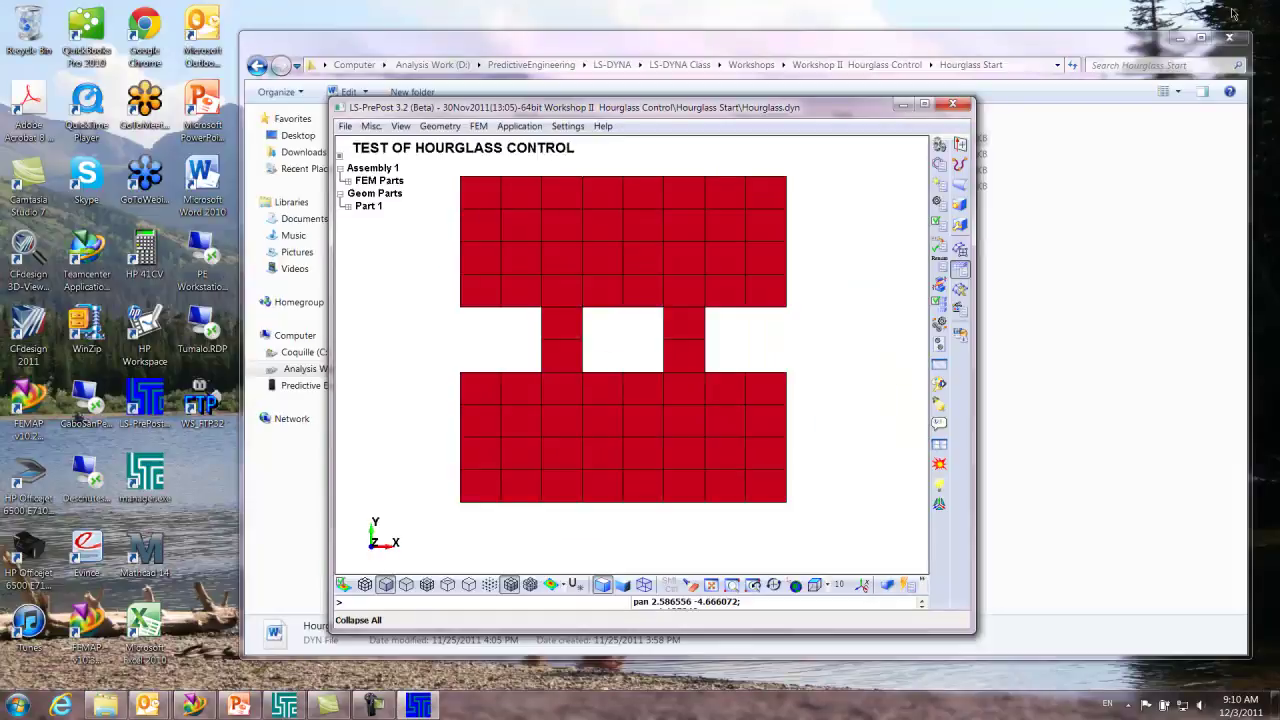
Start a new Input and Output solver run in the LS-DYNA Program Manager
left_click(1230, 9)
left_click(285, 707)
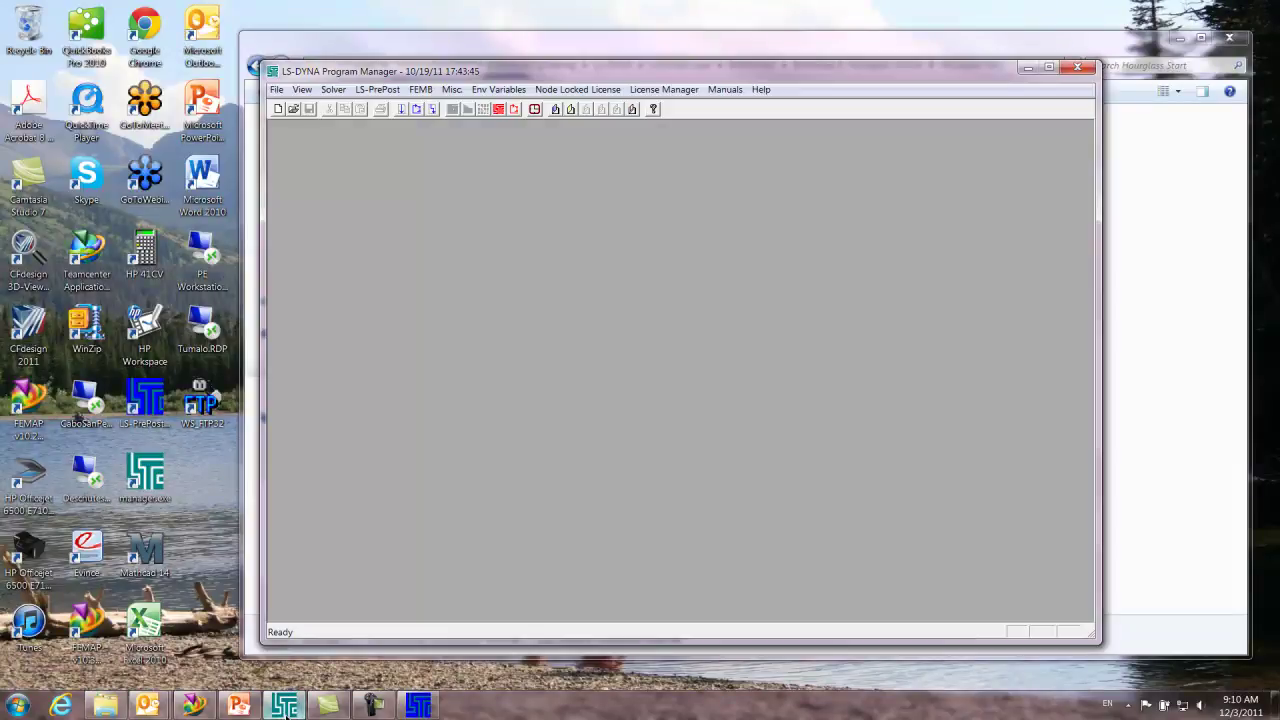
left_click(333, 89)
left_click(346, 118)
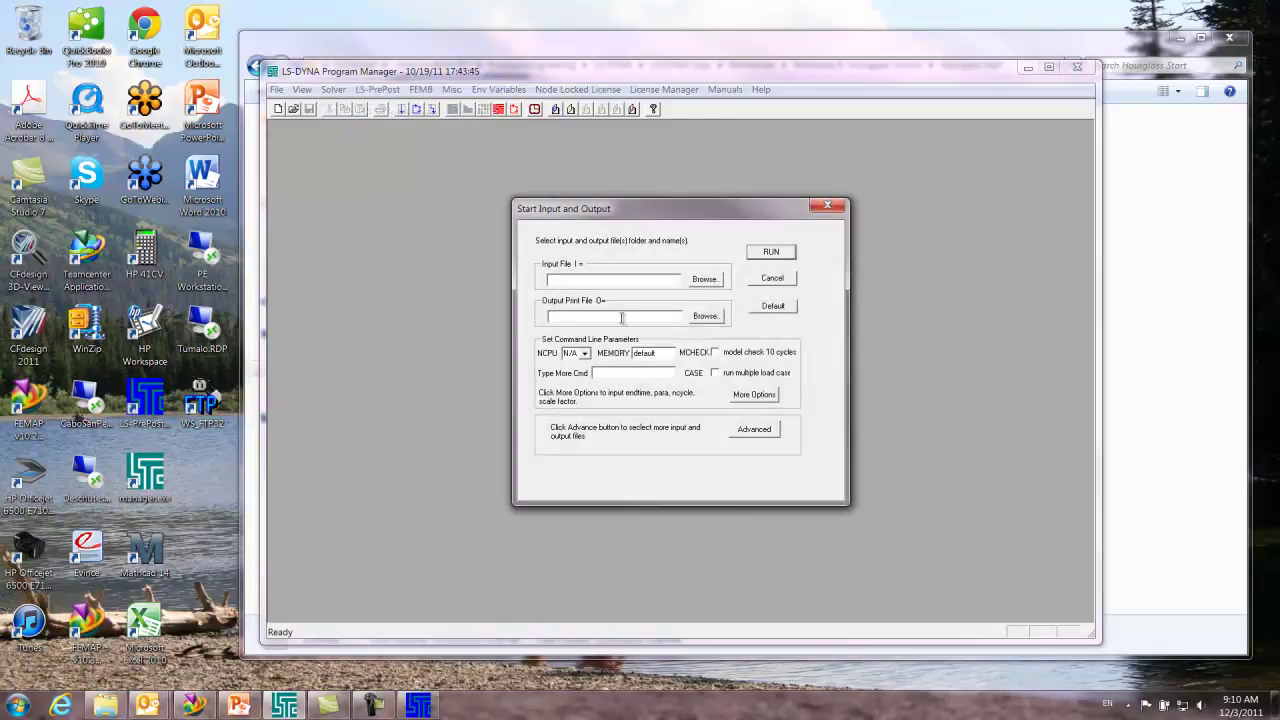
Select Workshop II Hourglass Control\Hourglass Start\Hourglass.dyn as the input file
left_click(705, 280)
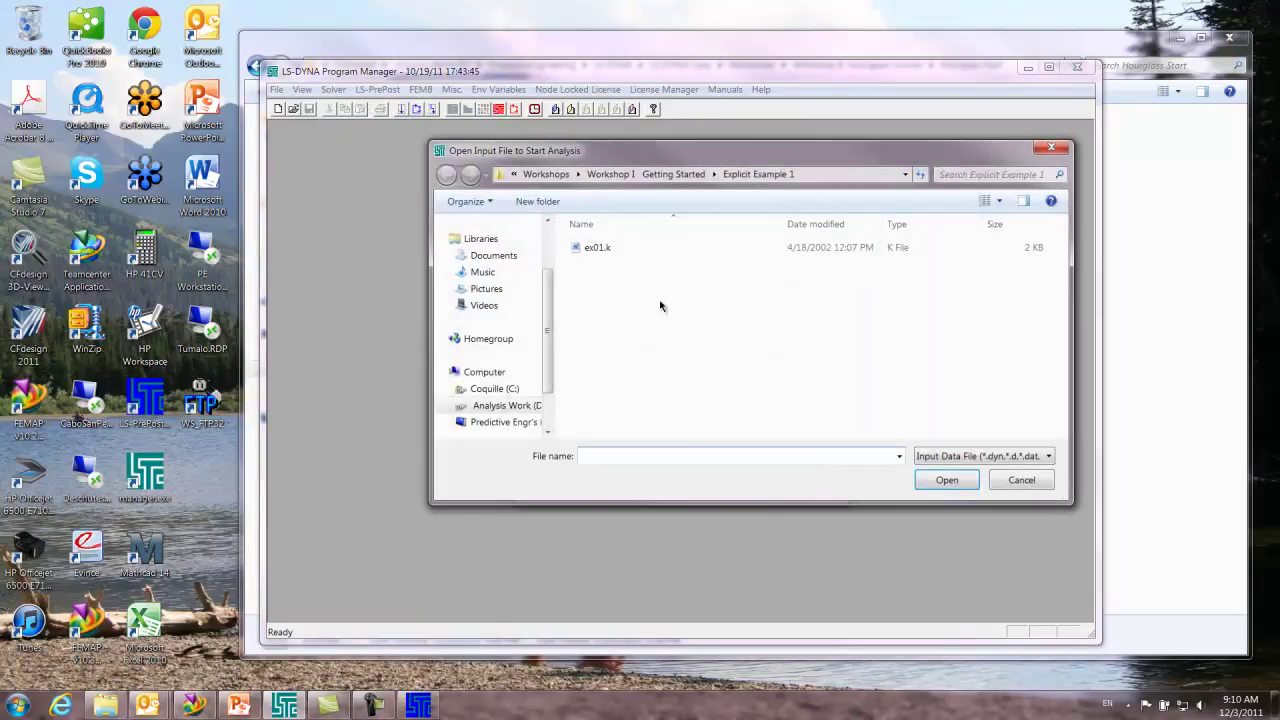
left_click(620, 180)
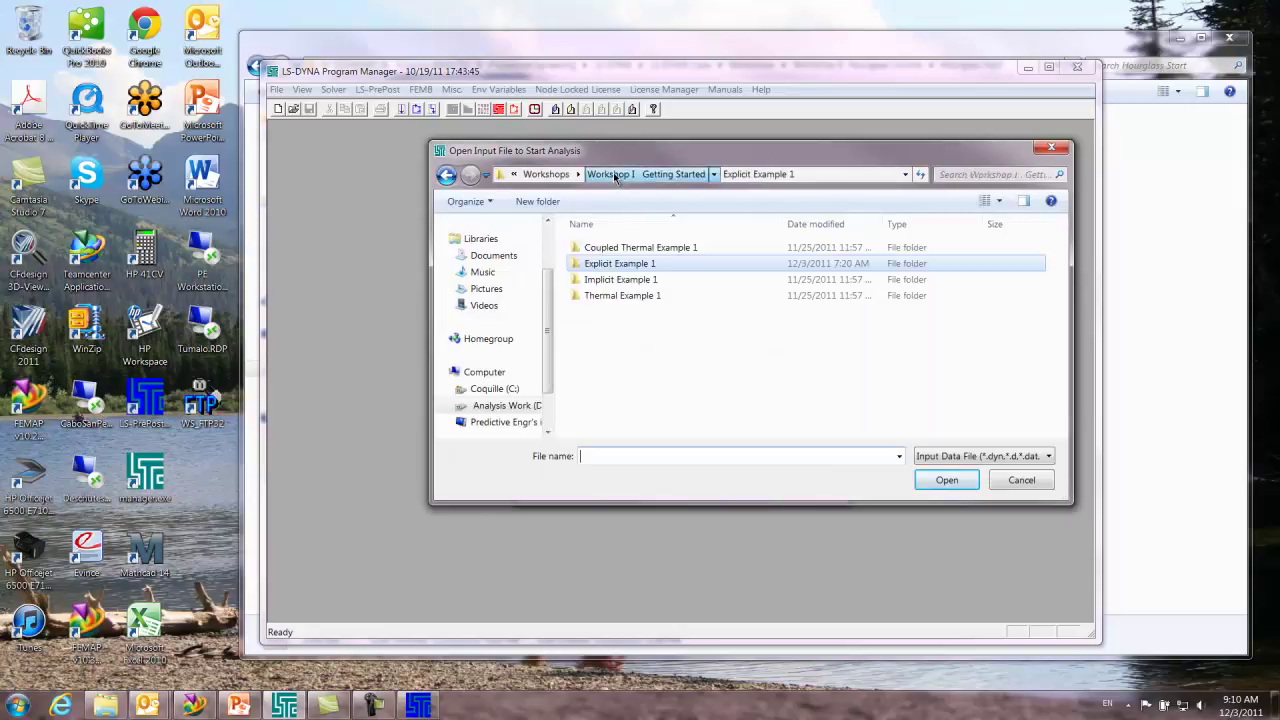
left_click(594, 178)
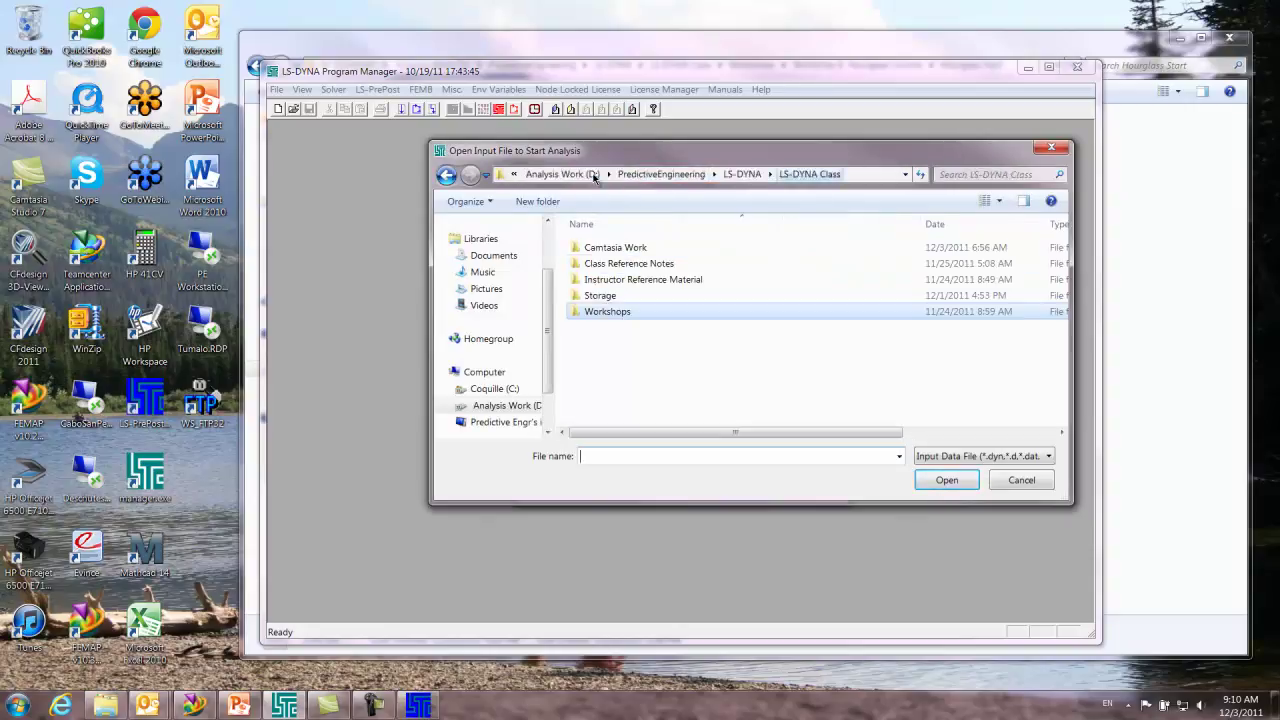
double_click(608, 309)
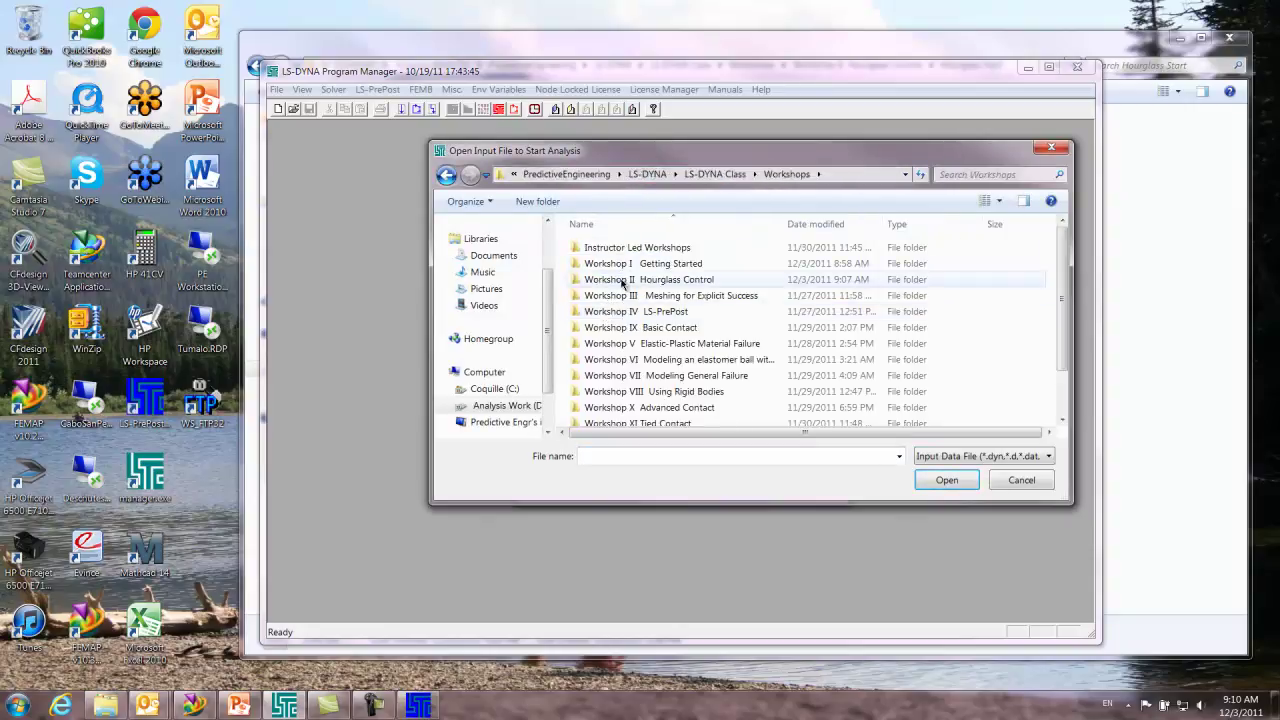
double_click(622, 281)
left_click(615, 265)
double_click(615, 265)
left_click(614, 251)
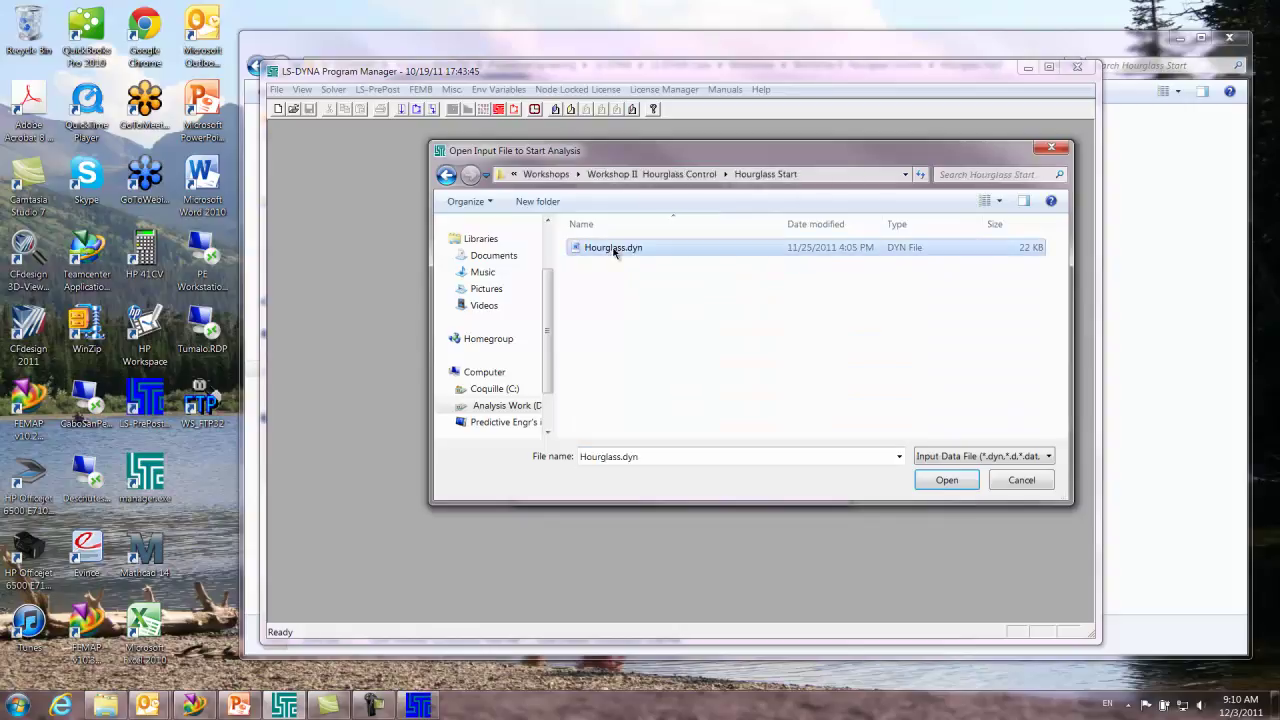
left_click(948, 483)
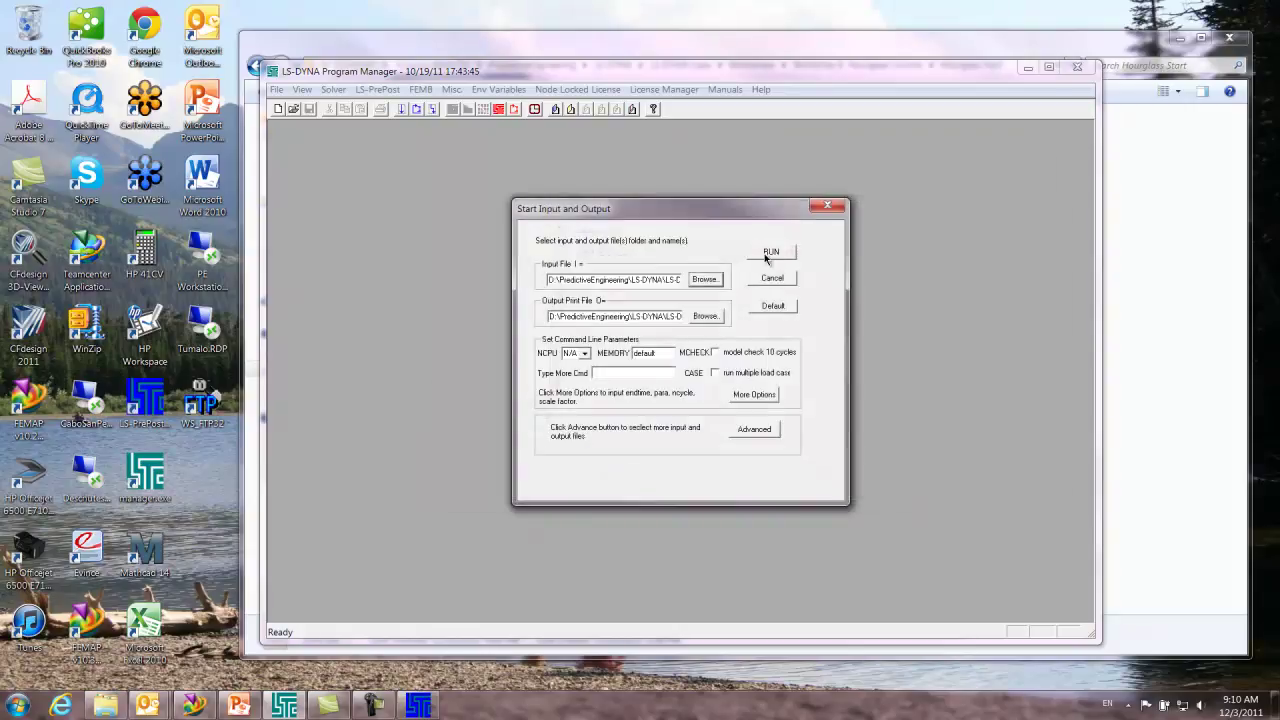
Run the analysis to normal termination and close the solver console
left_click(764, 253)
left_click_drag(737, 318, 950, 98)
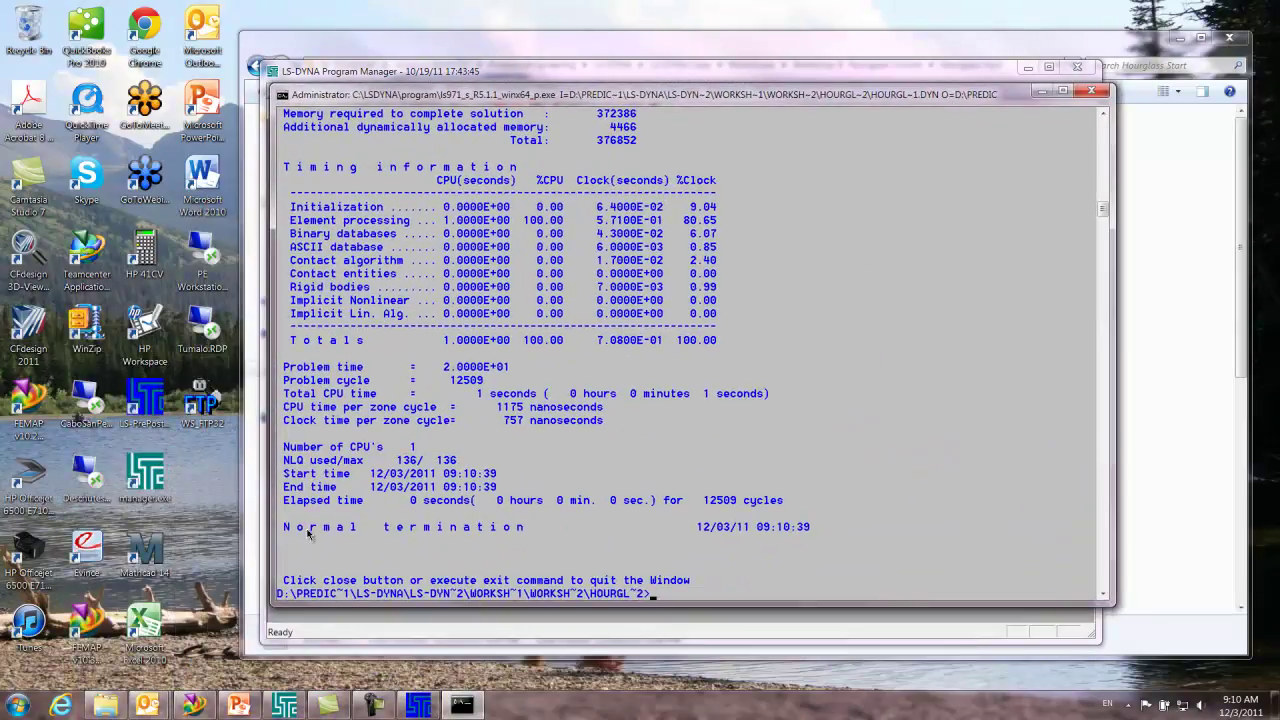
left_click(1091, 91)
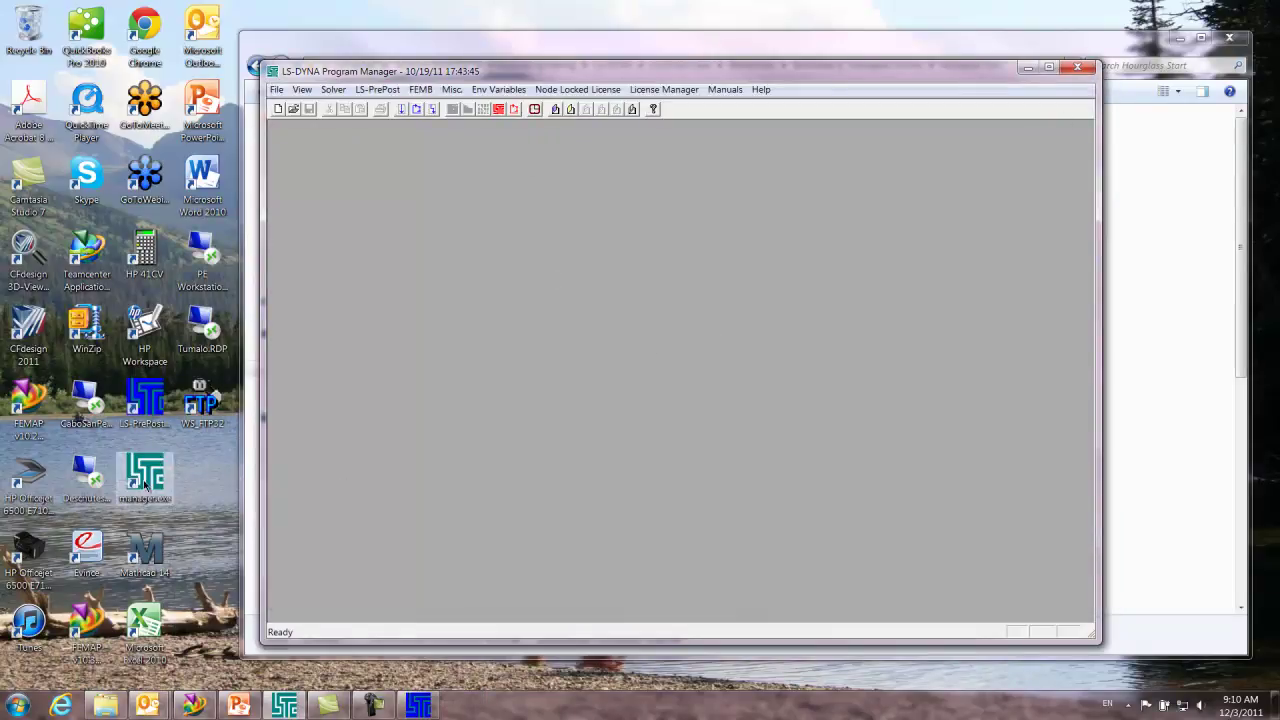
Launch LS-PrePost and open the Hourglass Start d3plot as an LS-DYNA binary plot
double_click(148, 400)
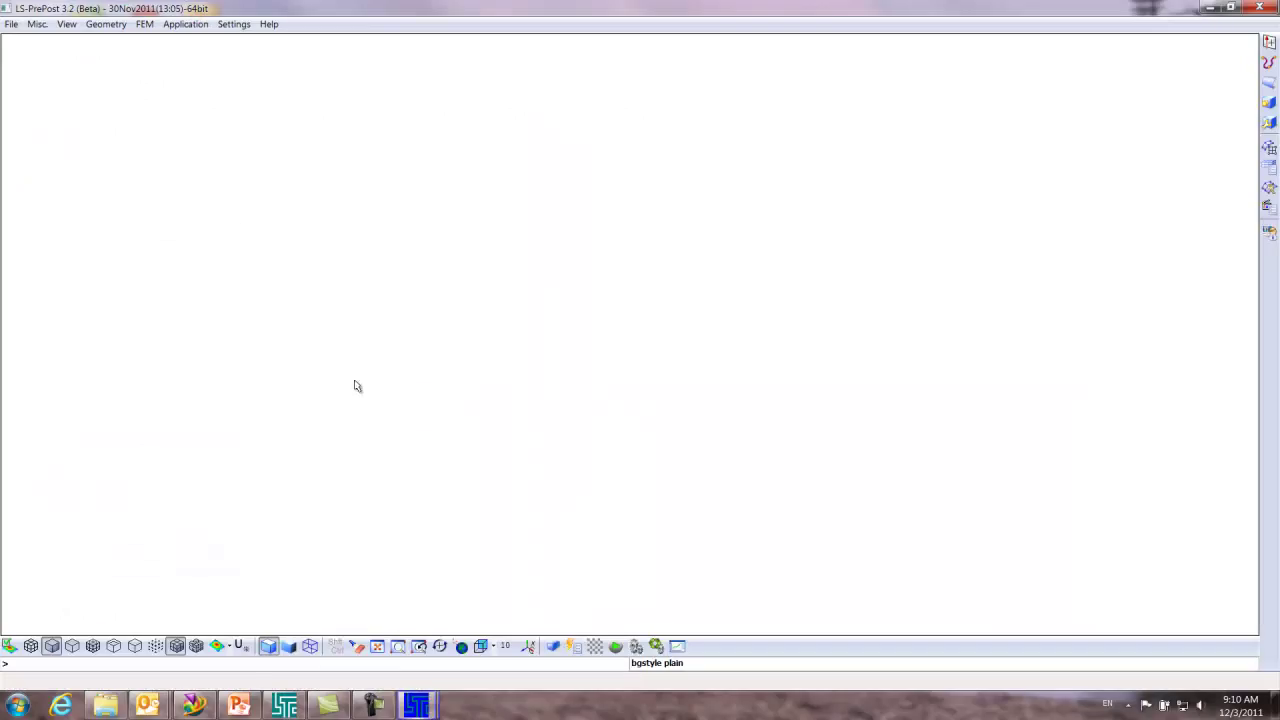
left_click(12, 25)
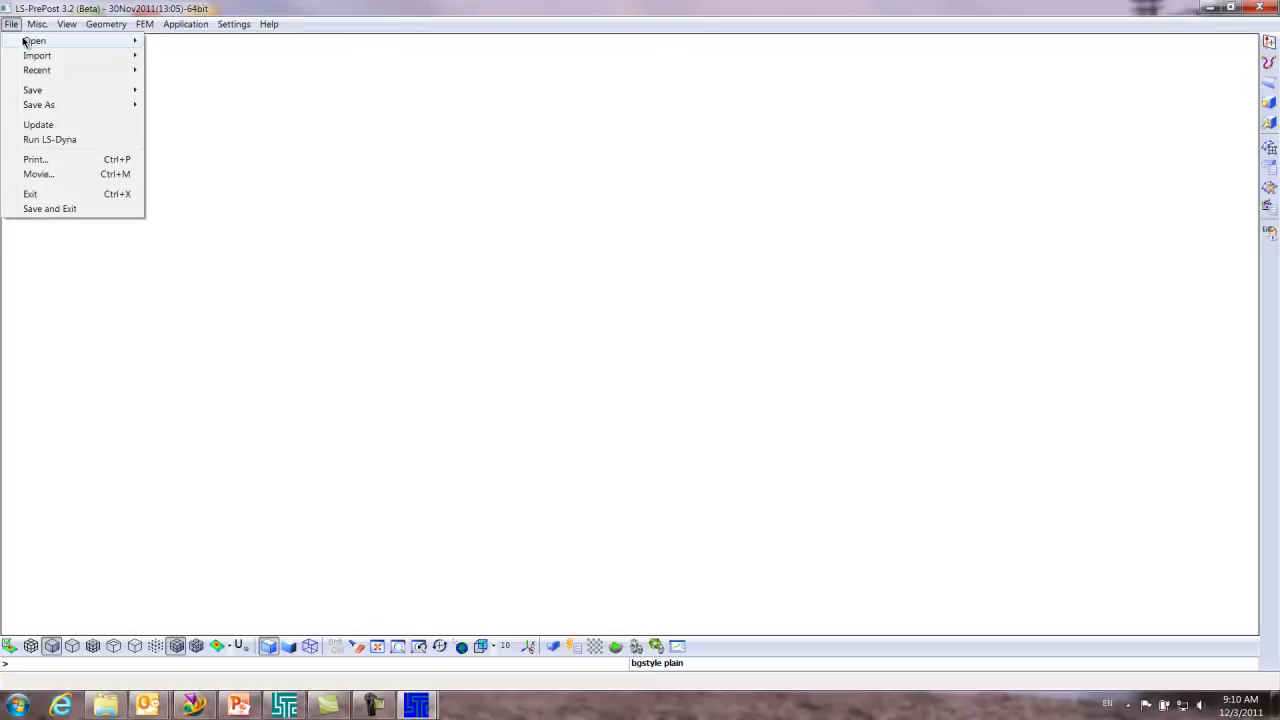
mouse_move(26, 44)
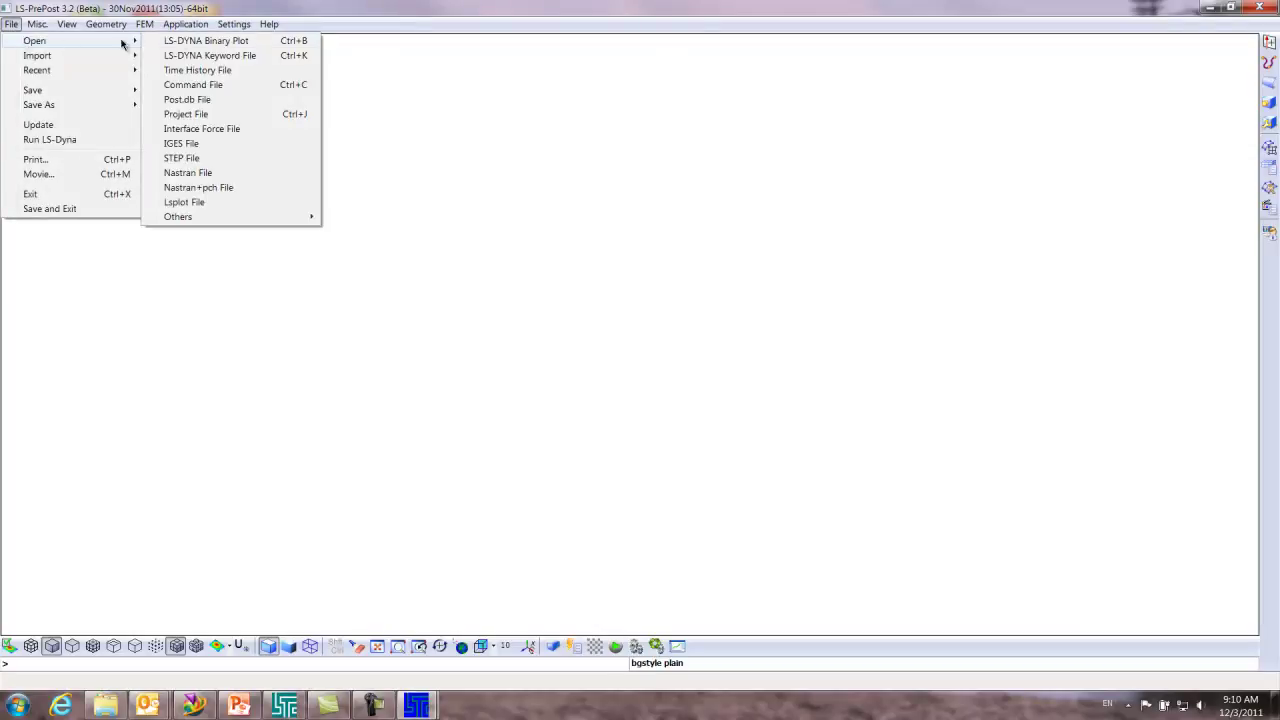
left_click(206, 41)
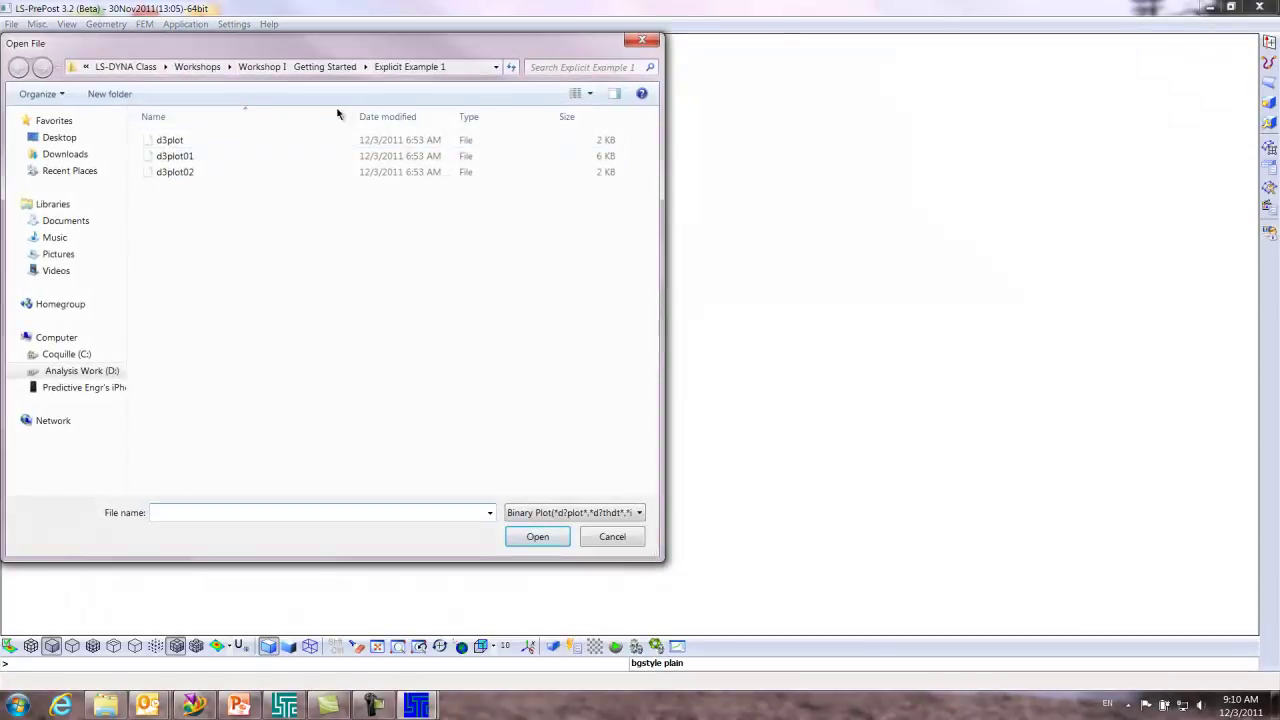
left_click(194, 67)
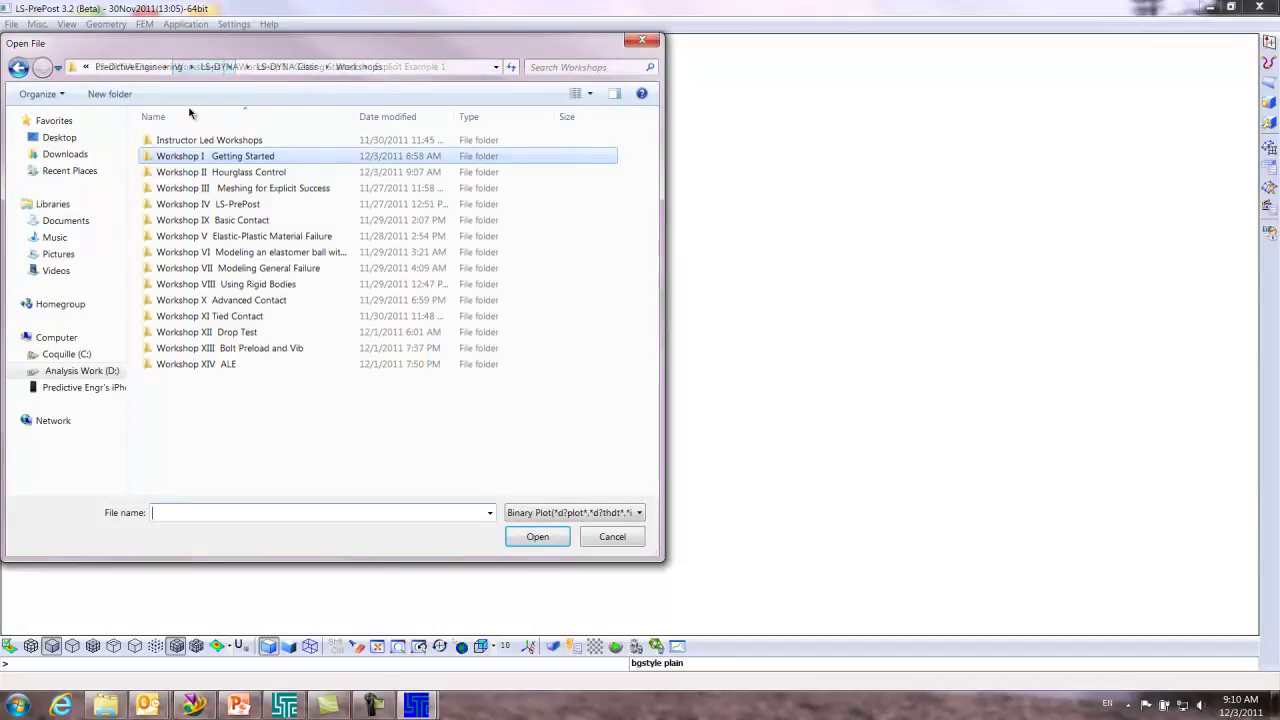
double_click(201, 172)
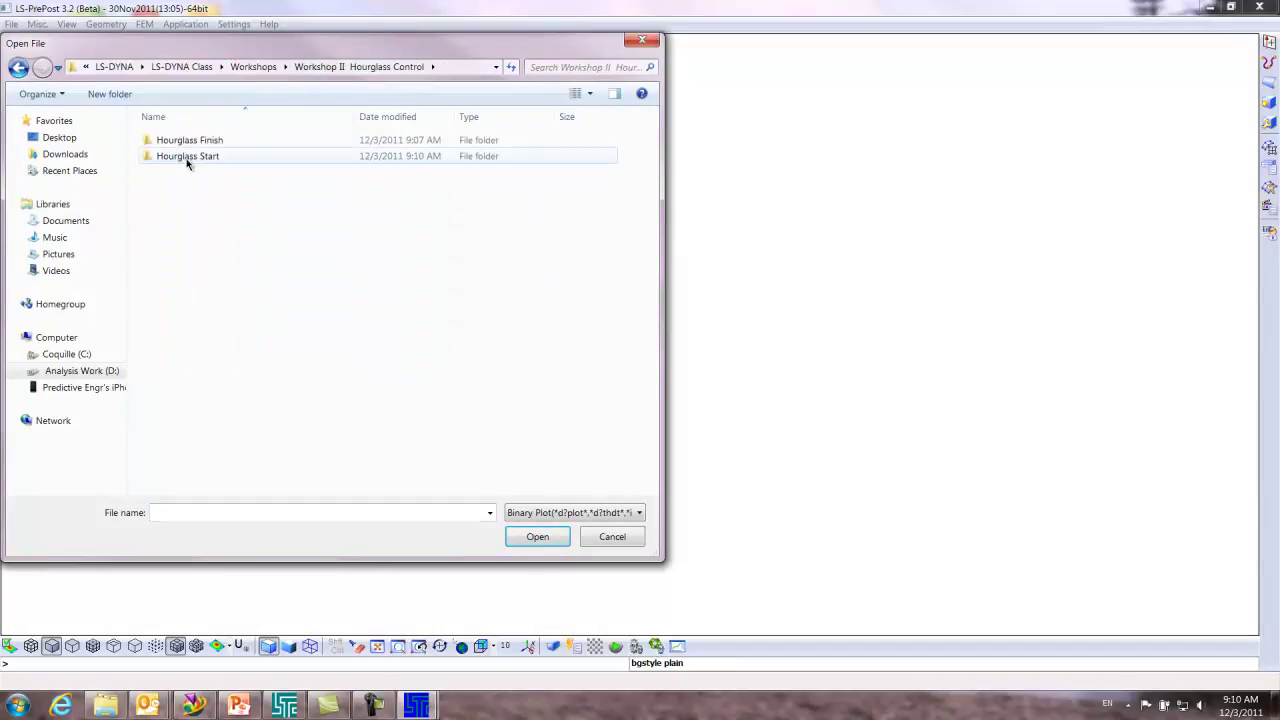
double_click(187, 157)
left_click(166, 142)
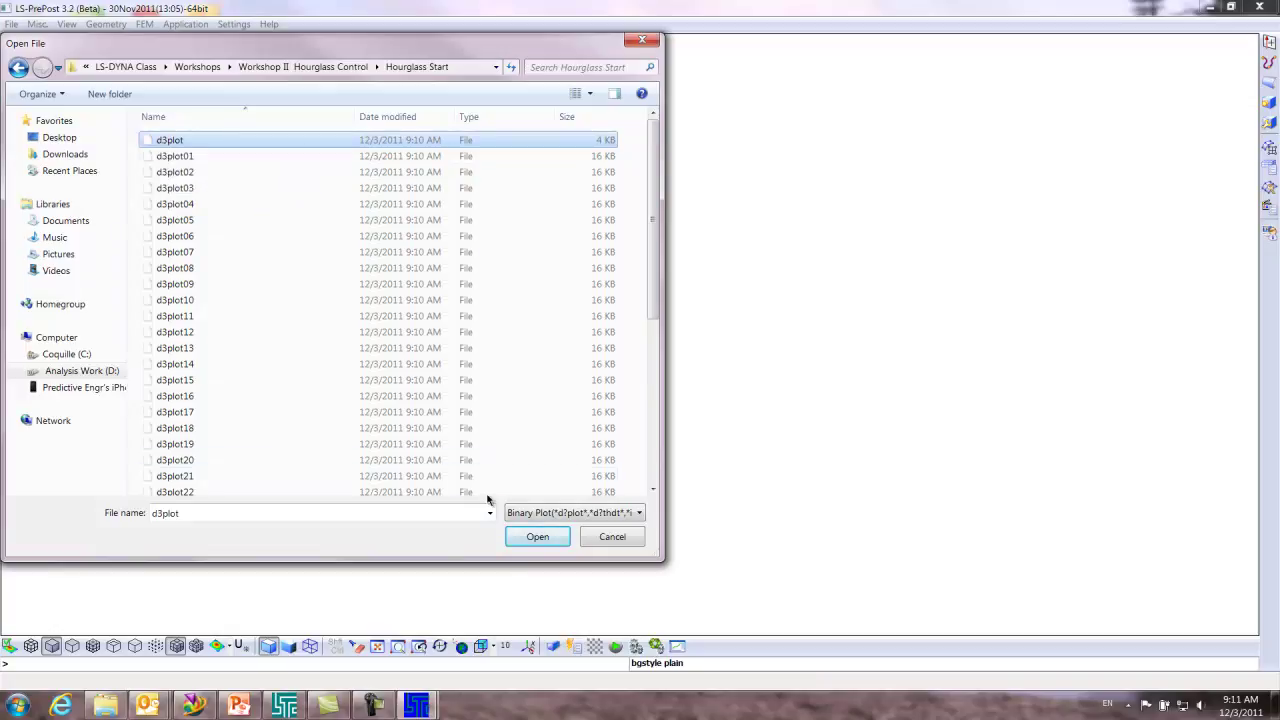
left_click(539, 536)
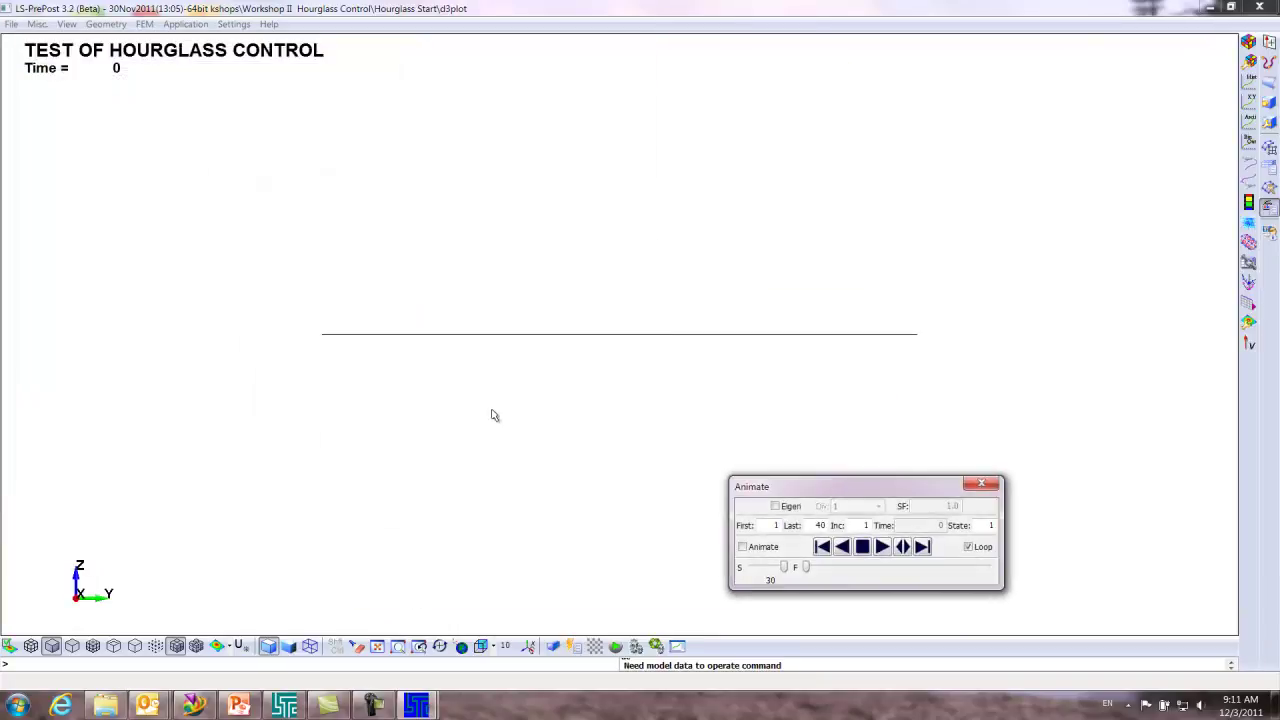
Rotate the model face-on and play the results, stopping at state 9 (time 4.2071)
left_click_drag(614, 262, 573, 443)
mouse_move(830, 344)
left_mouse_down()
mouse_move(257, 463)
mouse_move(606, 209)
mouse_move(806, 406)
mouse_move(586, 157)
mouse_move(648, 176)
left_mouse_up()
left_click(882, 547)
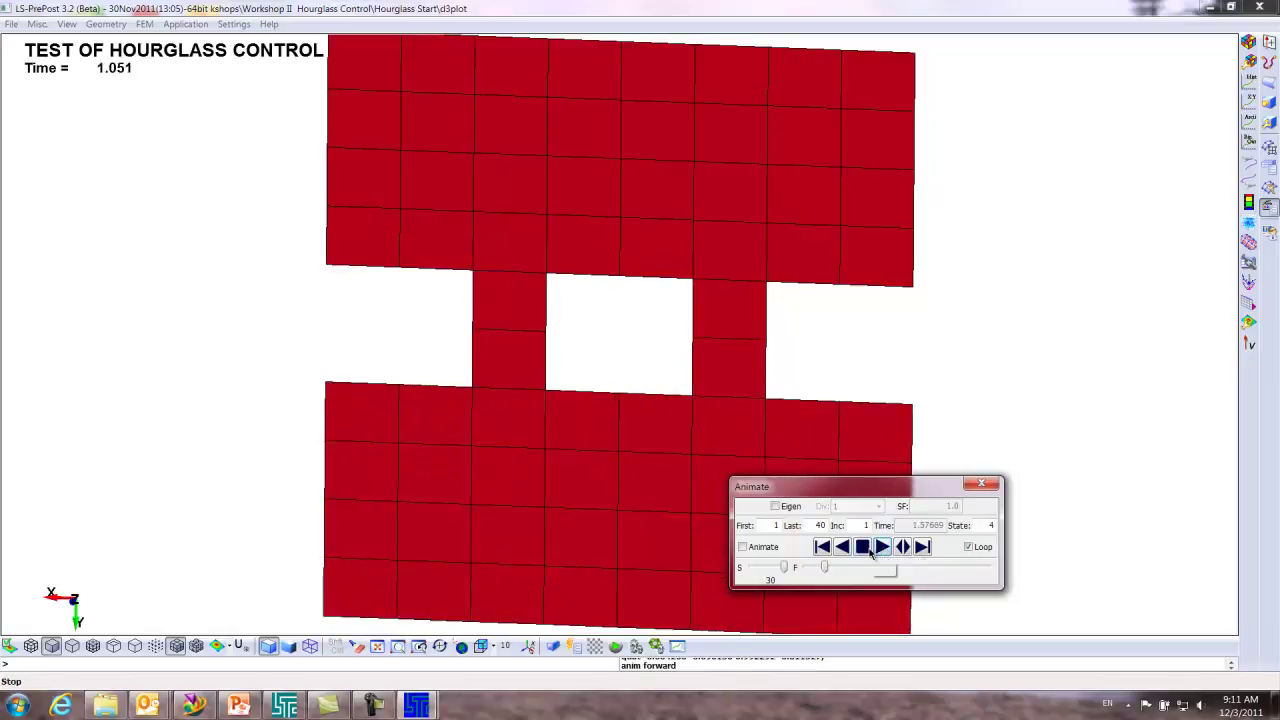
left_click(863, 547)
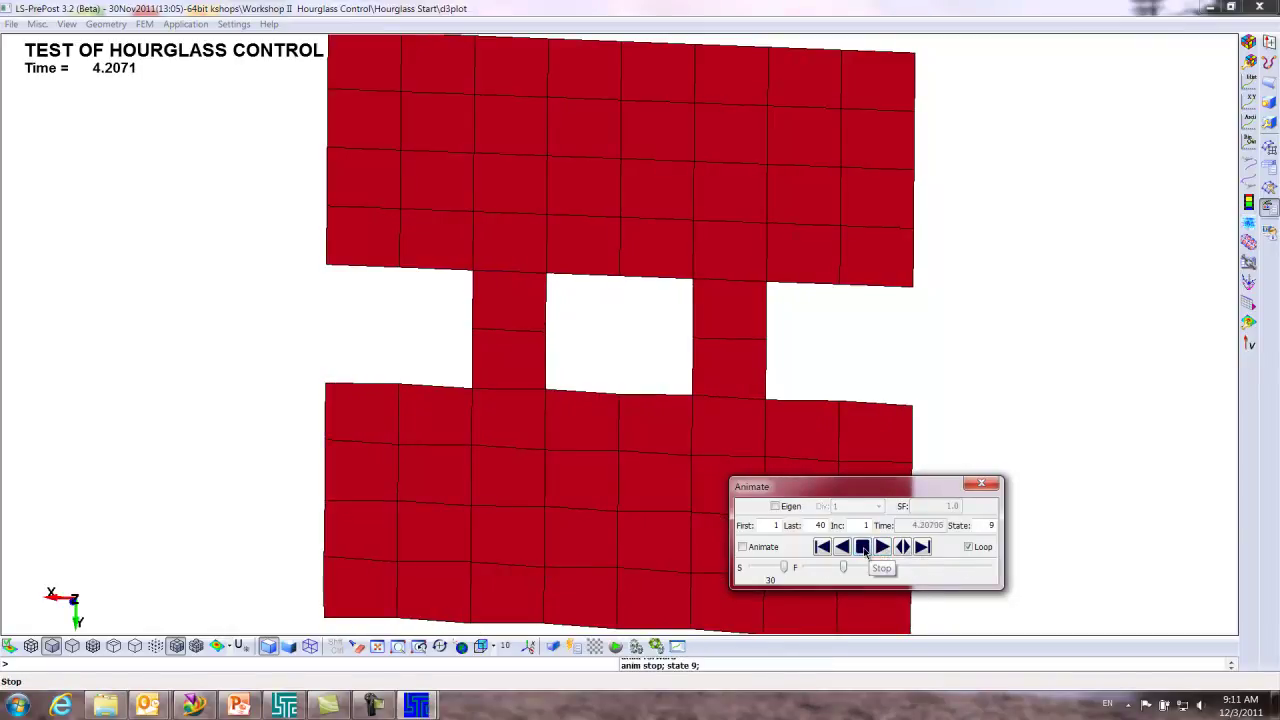
Fringe the model with von Mises effective stress
left_click(1250, 46)
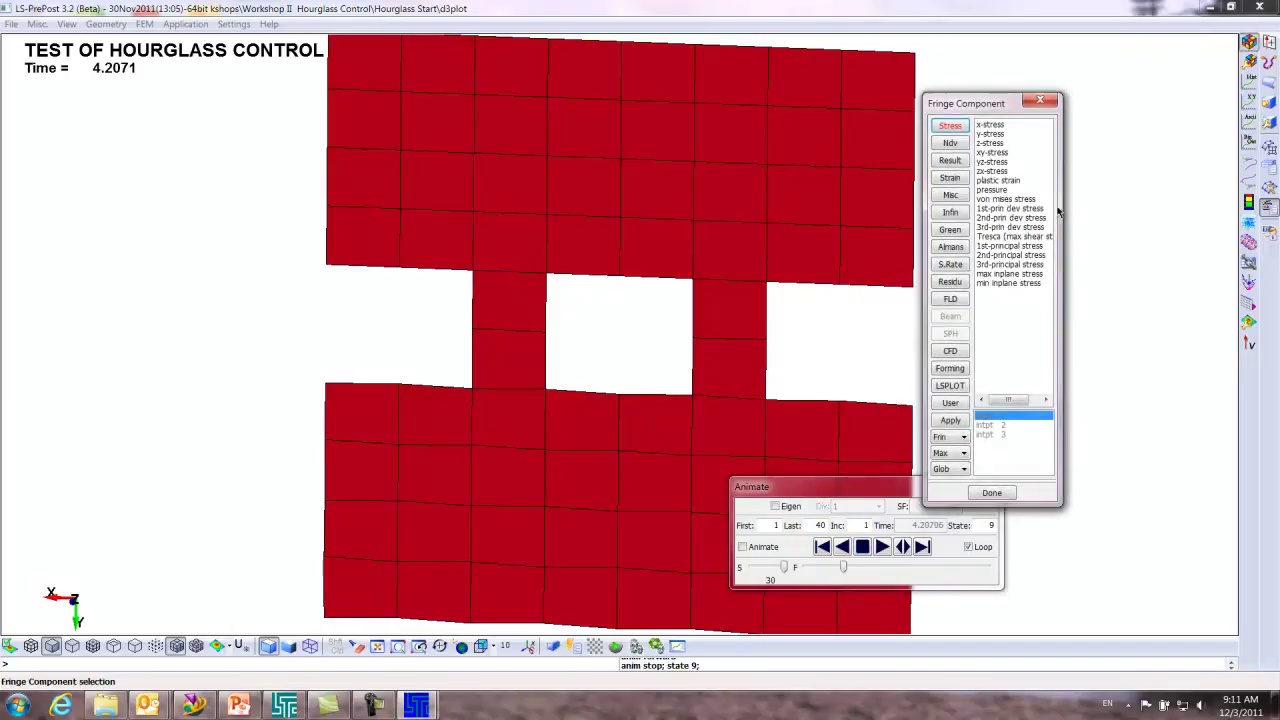
left_click(1003, 200)
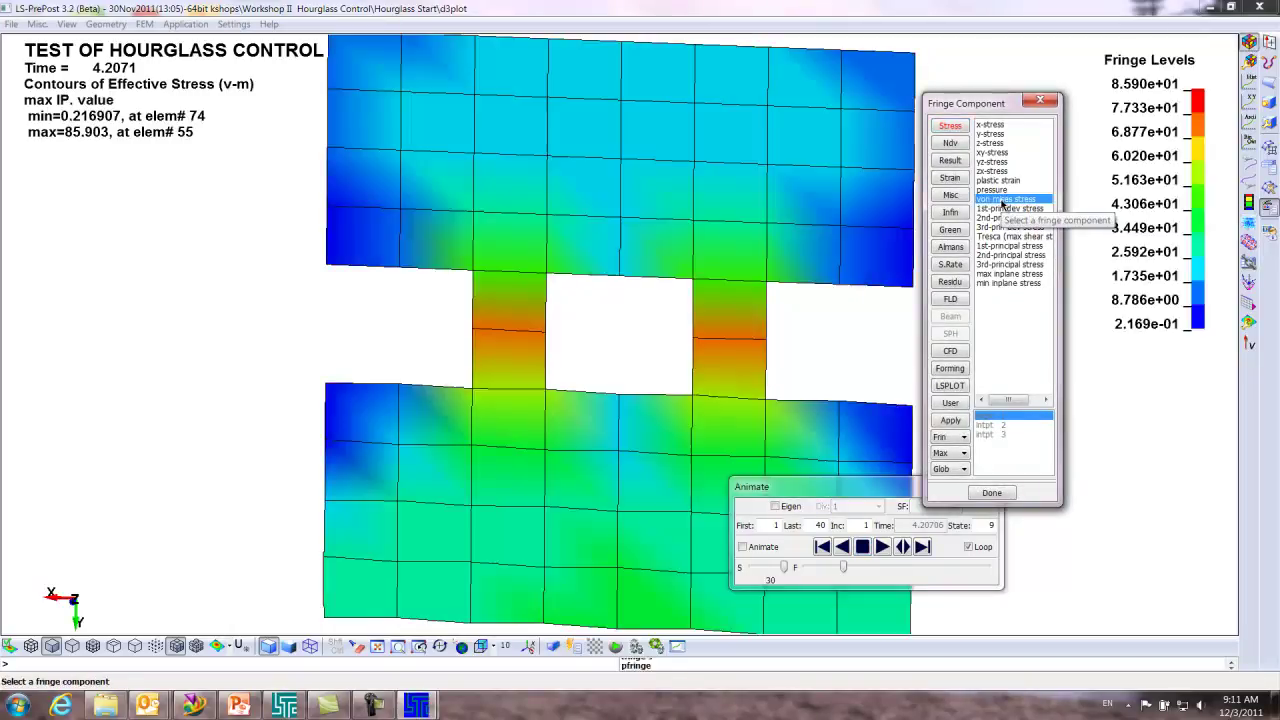
left_click(990, 492)
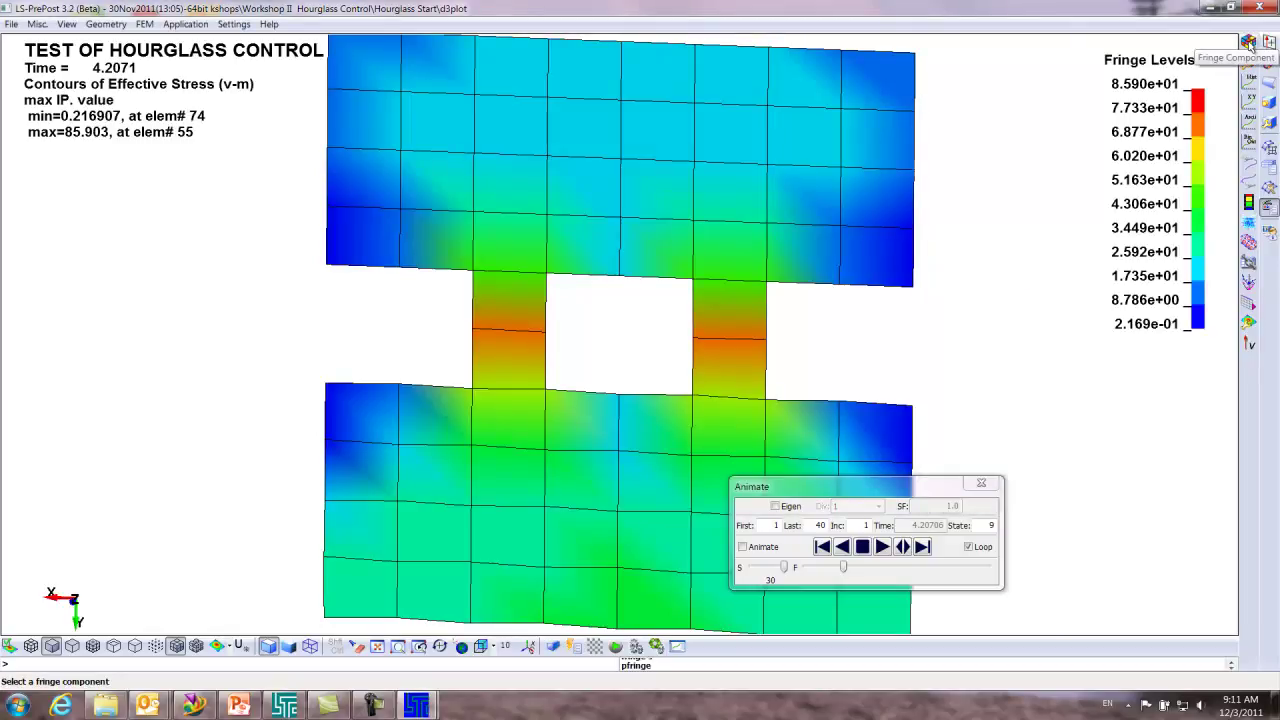
Pan the stress-contoured model and switch to the Top view
middle_click_drag(614, 480, 720, 434, "shift")
left_click_drag(720, 434, 637, 323, "shift")
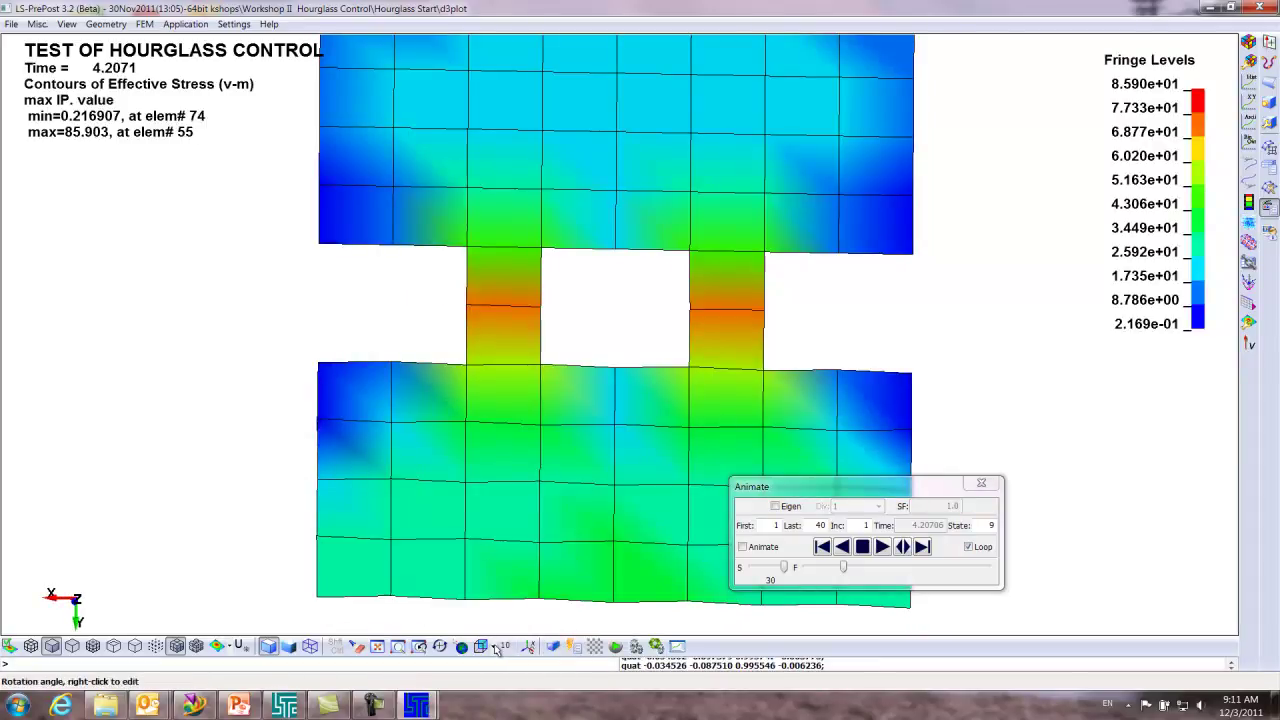
left_click(491, 649)
left_click_drag(493, 651, 522, 471)
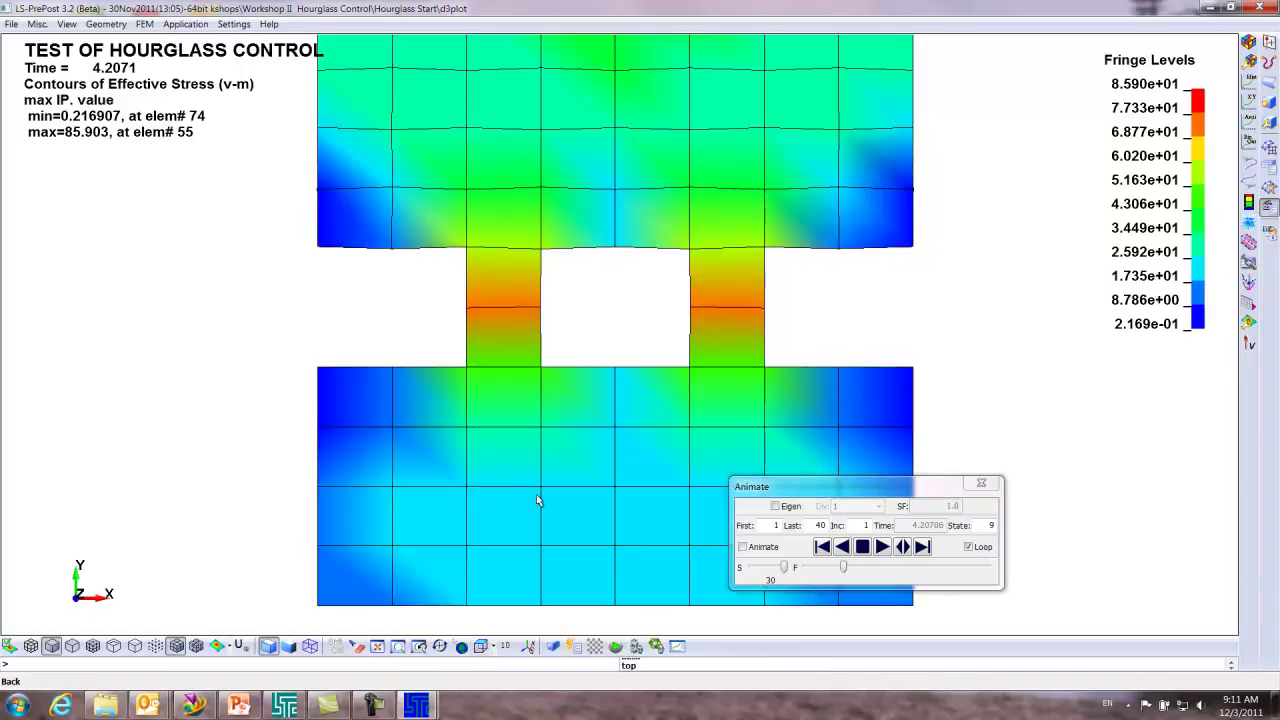
Play the stress animation to the final state 40 and leave it stopped at time 20
left_click(882, 552)
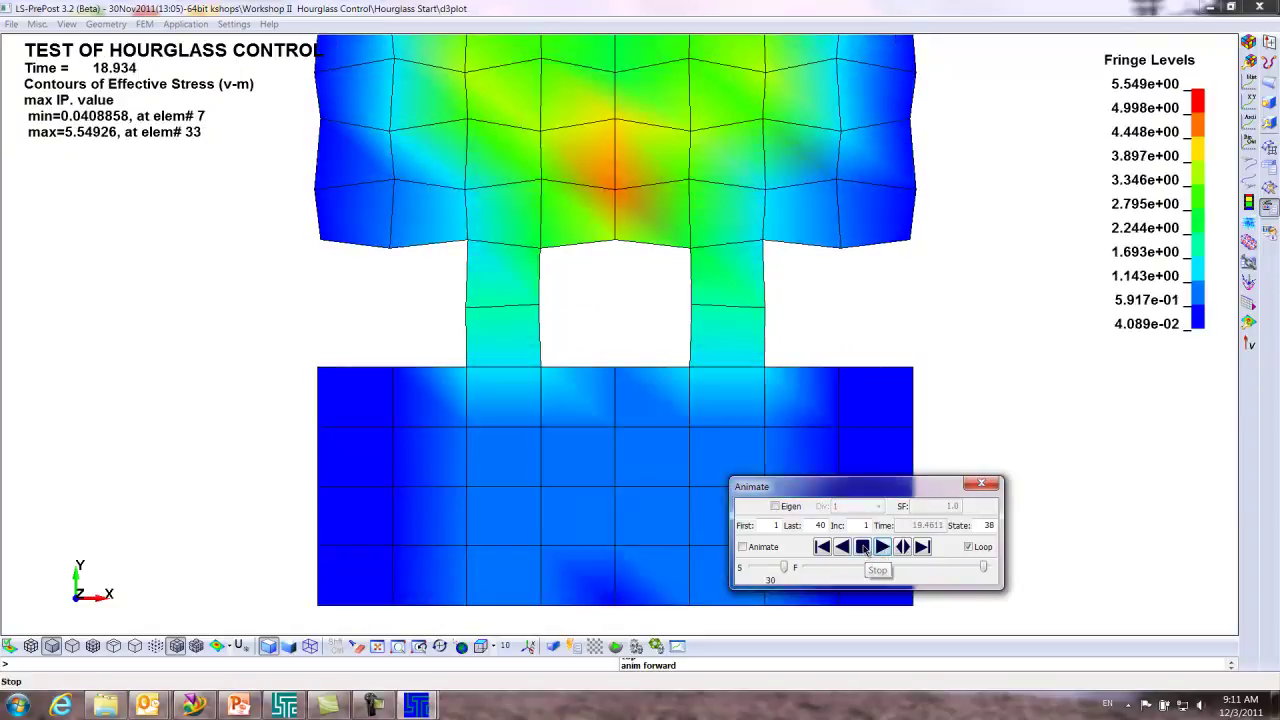
left_click(862, 548)
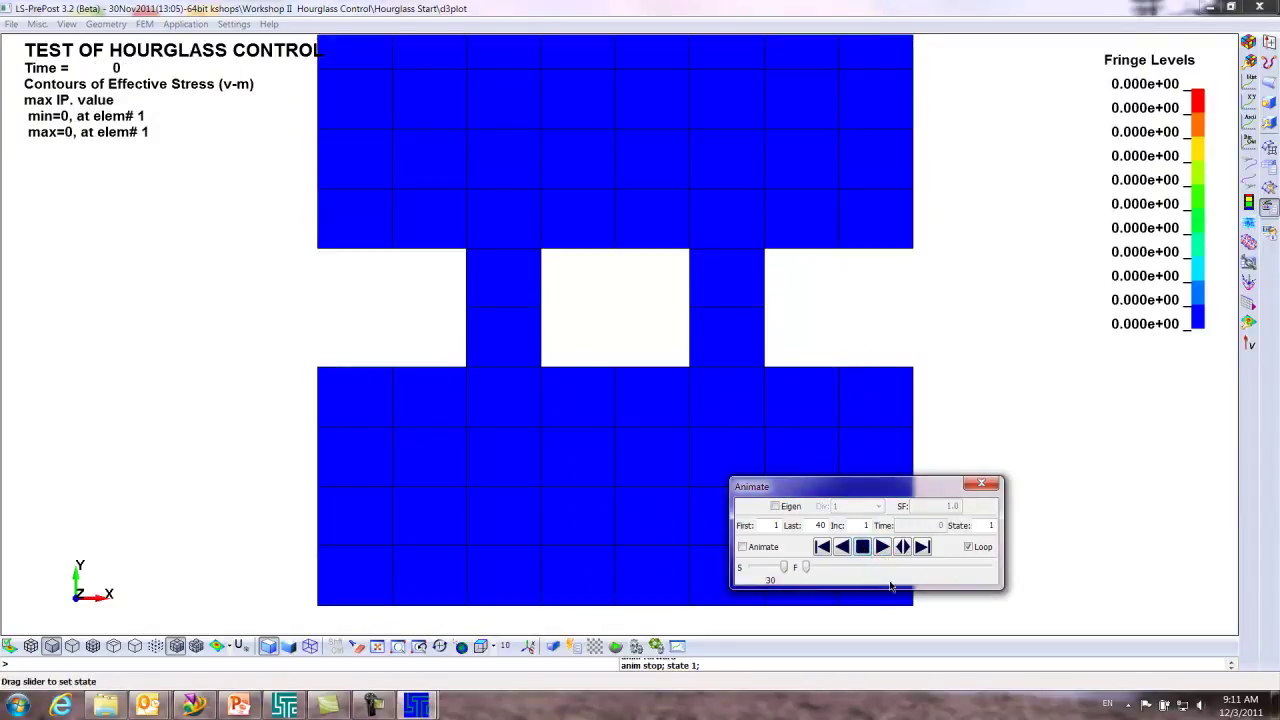
left_click(822, 548)
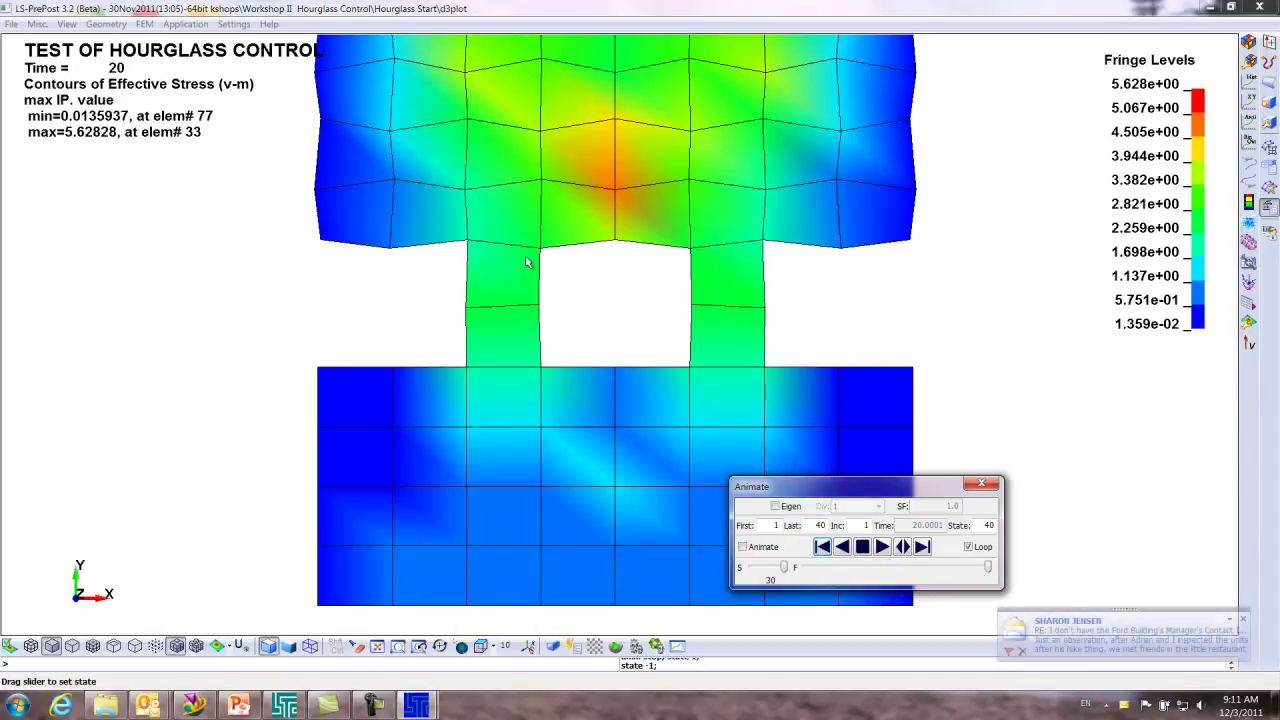
middle_click_drag(531, 327, 529, 480, "shift")
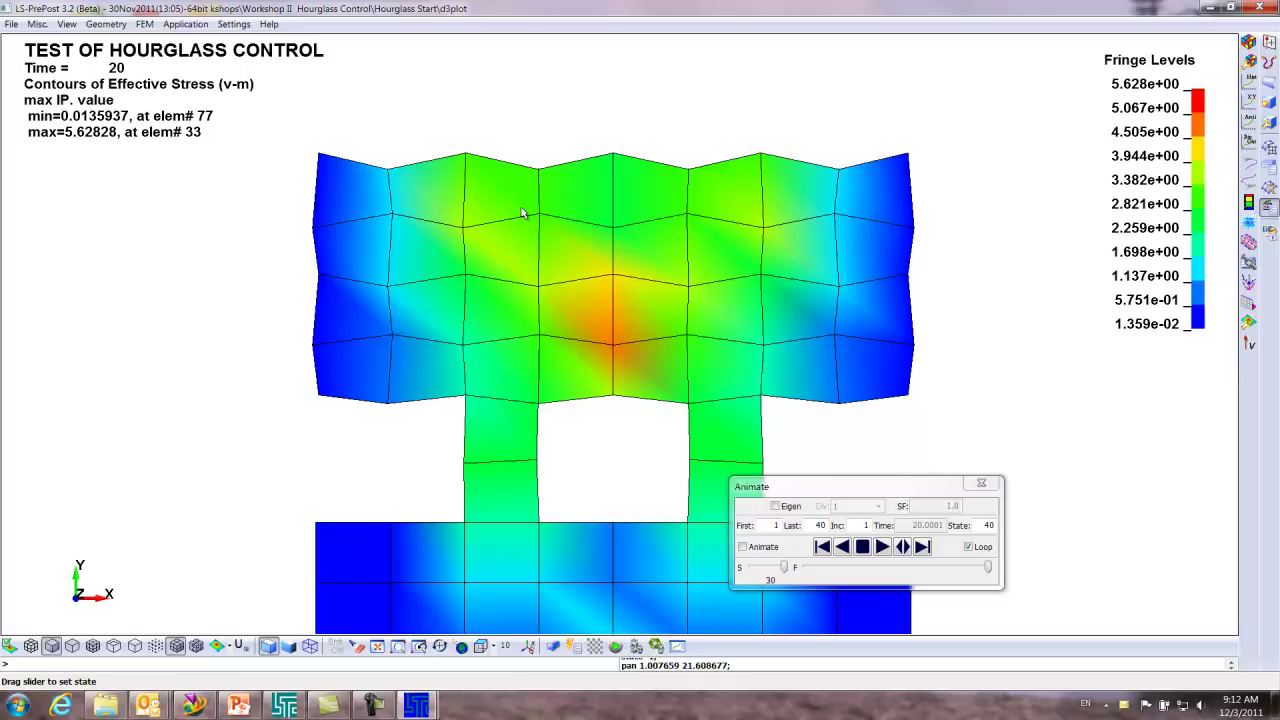
left_click(863, 547)
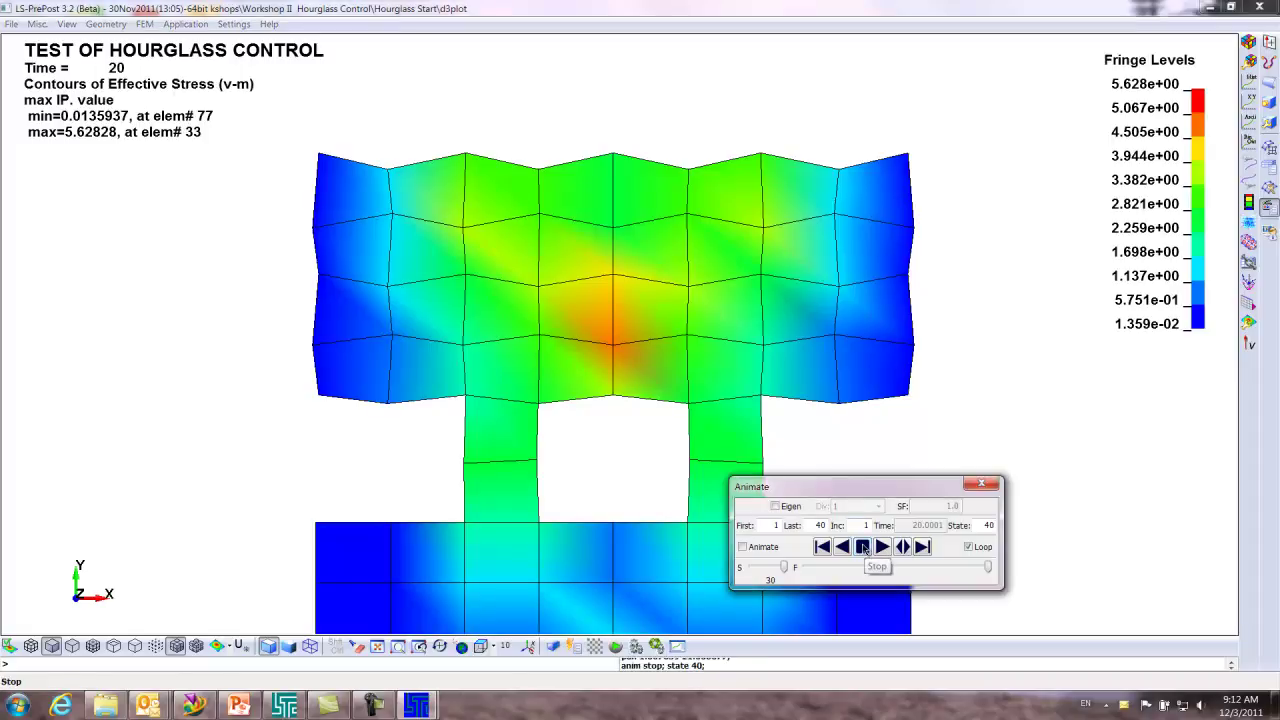
Load the glstat ASCII file and plot 6-Hourglass Energy against time
left_click(981, 483)
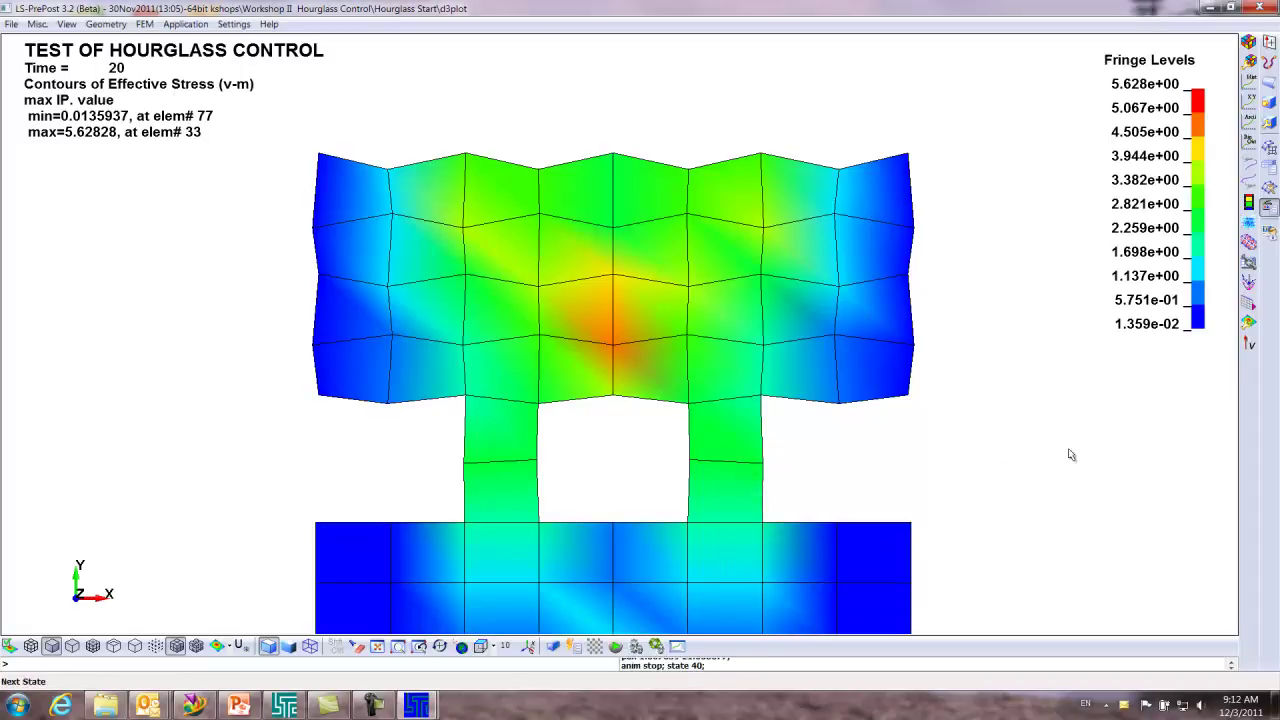
left_click(1249, 122)
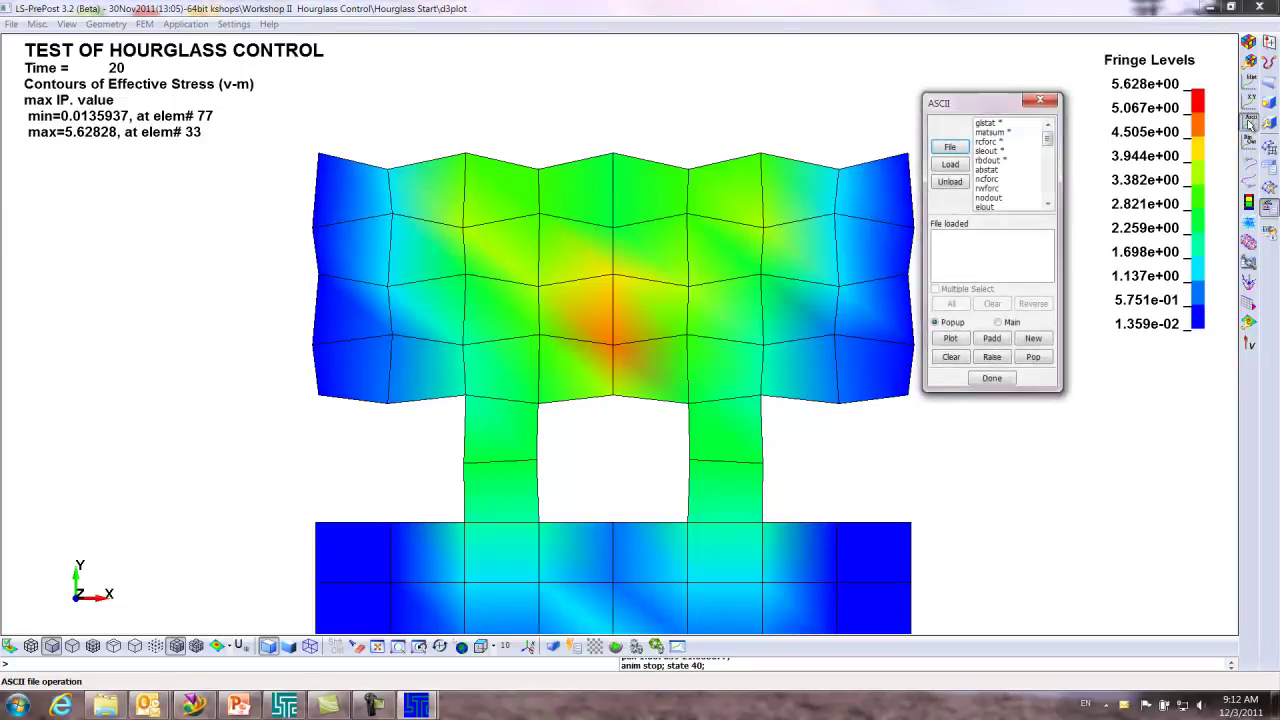
left_click(986, 123)
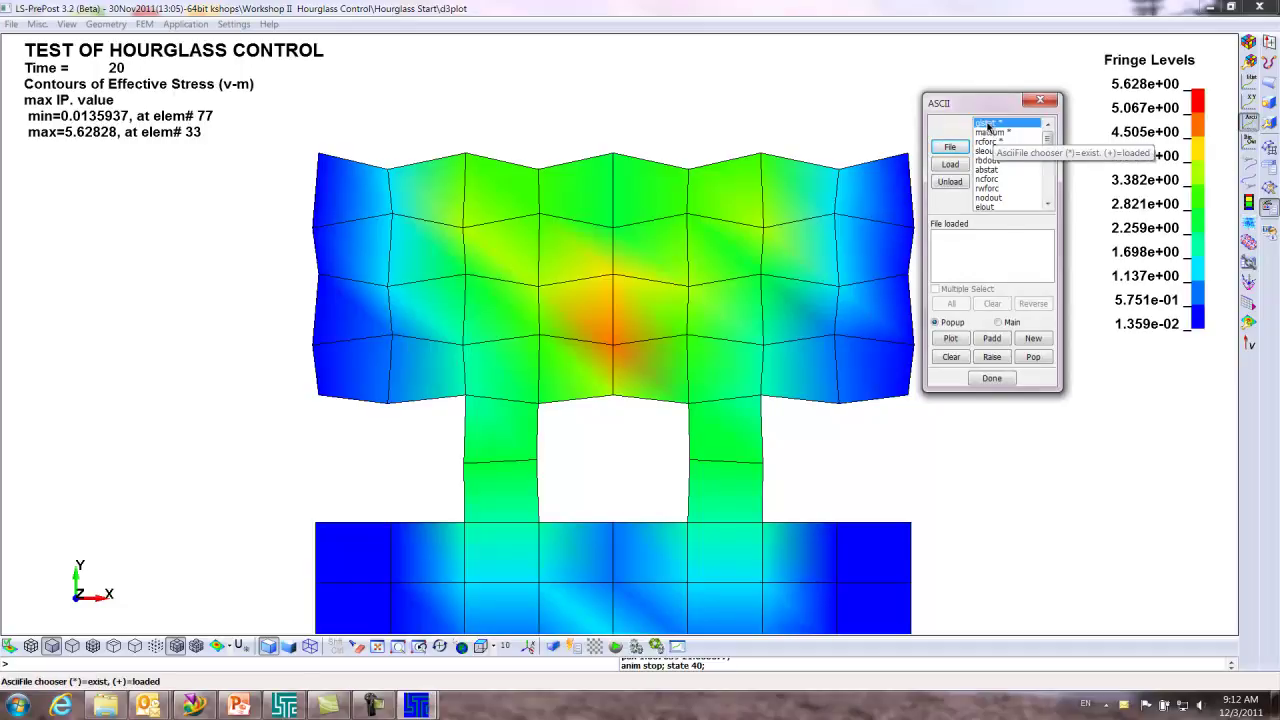
left_click(952, 164)
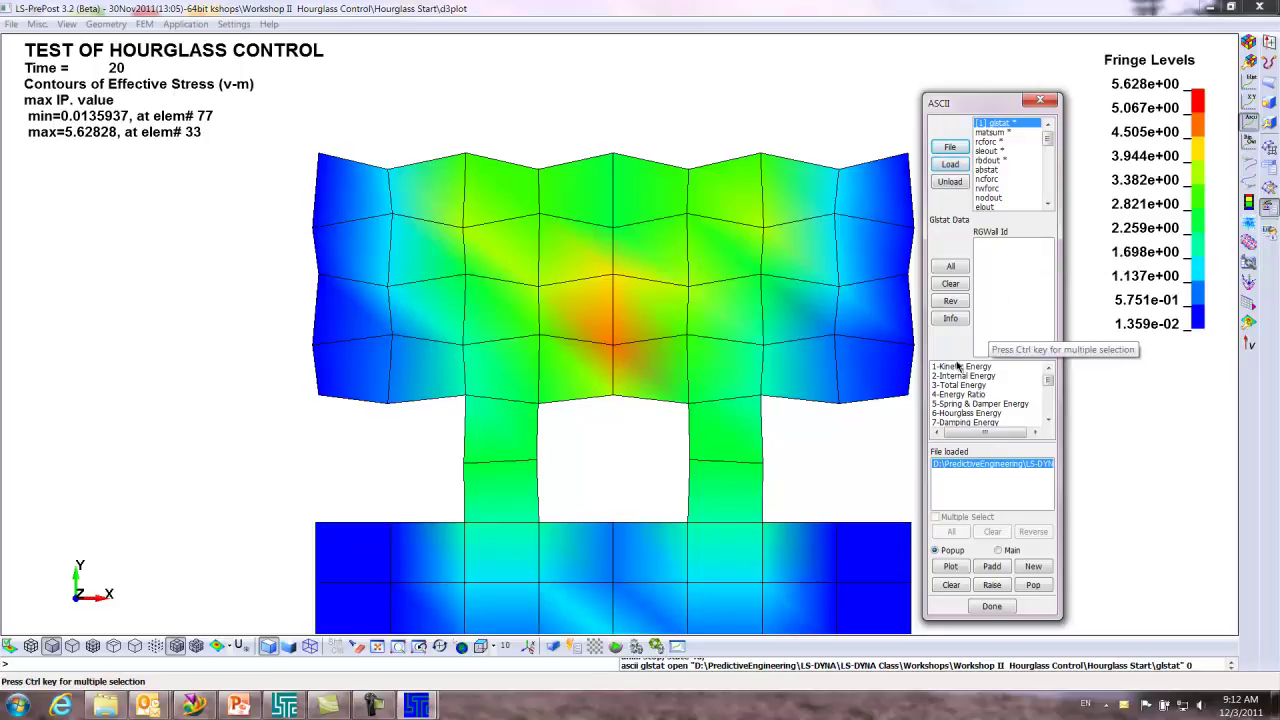
left_click(952, 413)
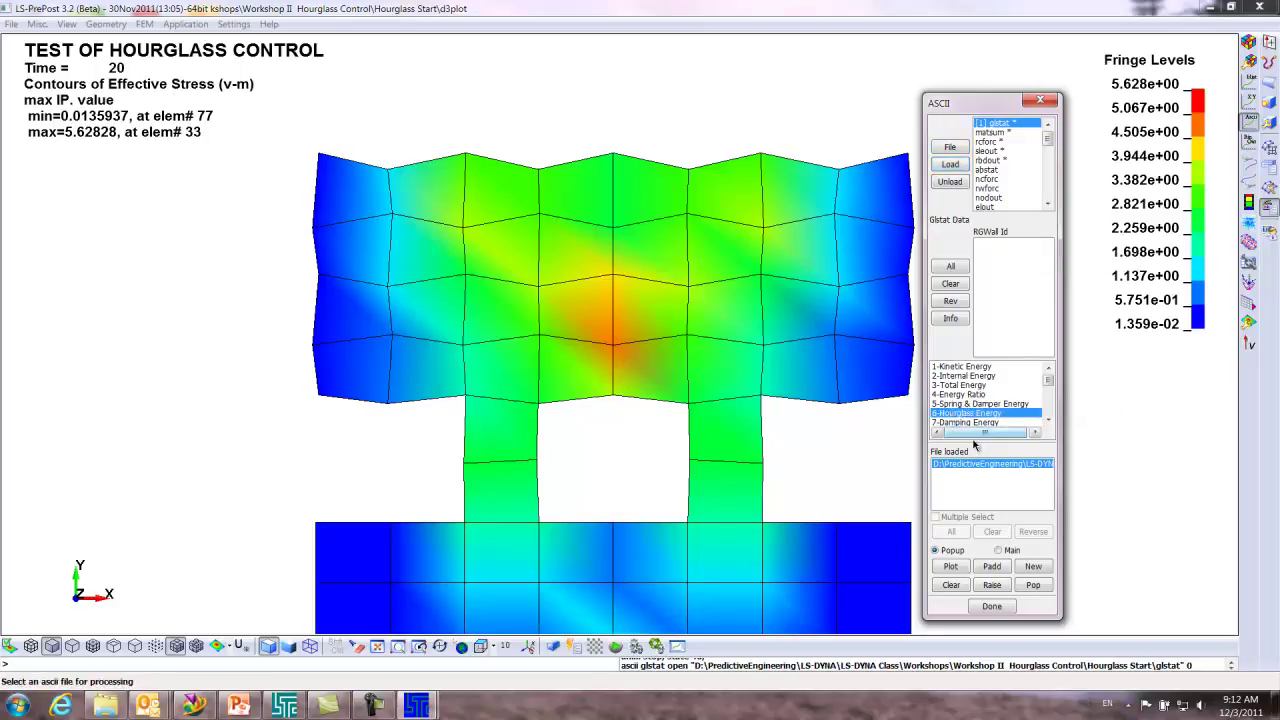
left_click(951, 567)
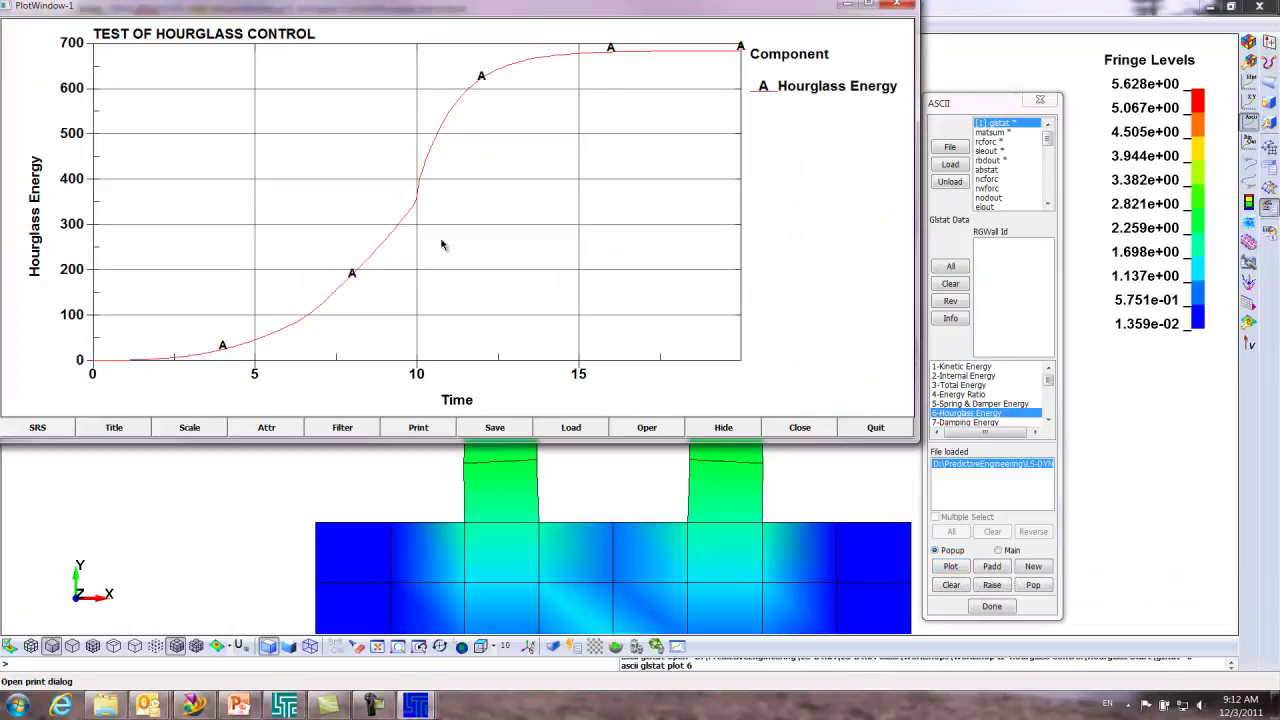
Plot 2-Internal Energy together with 6-Hourglass Energy (about 2900 versus 680) and review it
left_click(780, 430)
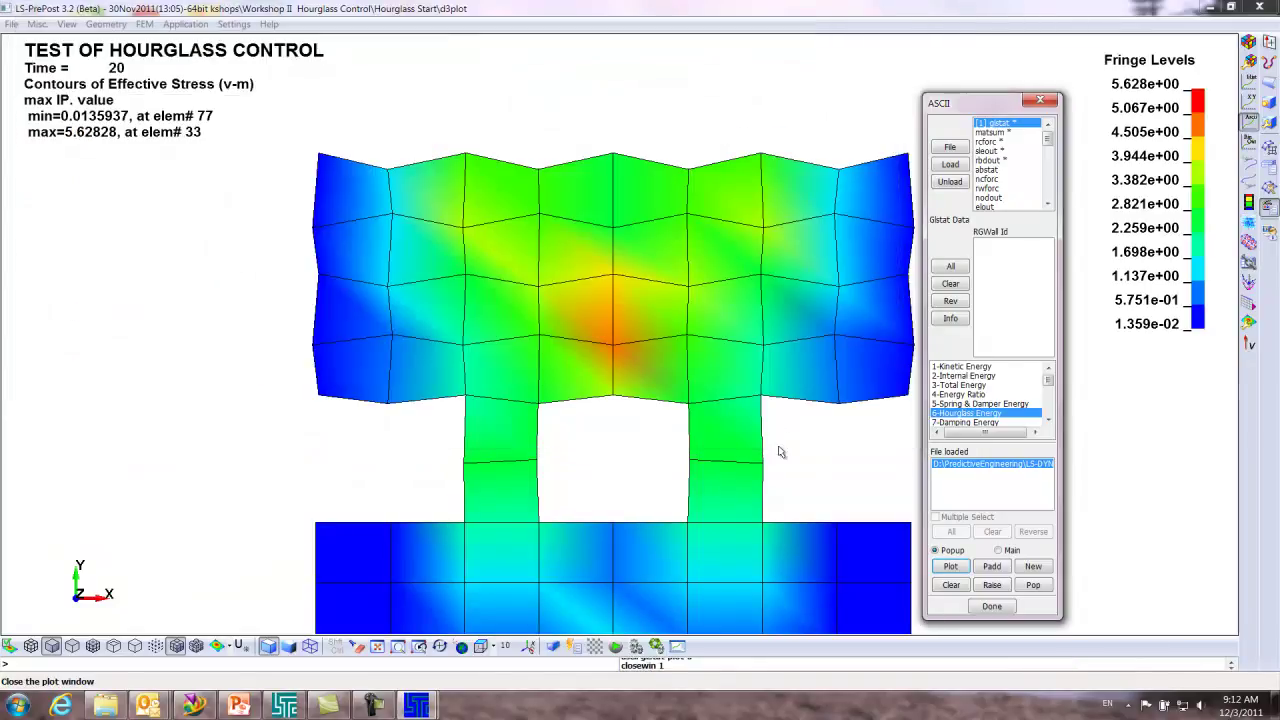
left_click(962, 378, "ctrl")
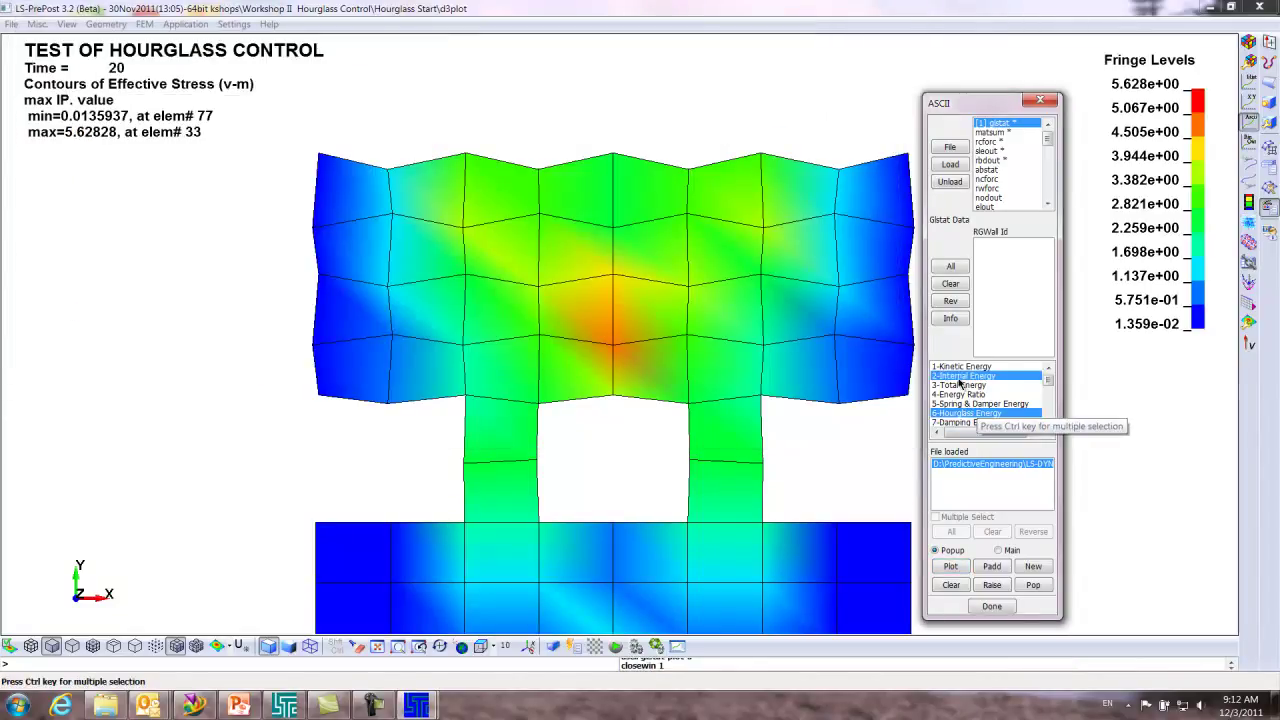
left_click(950, 566)
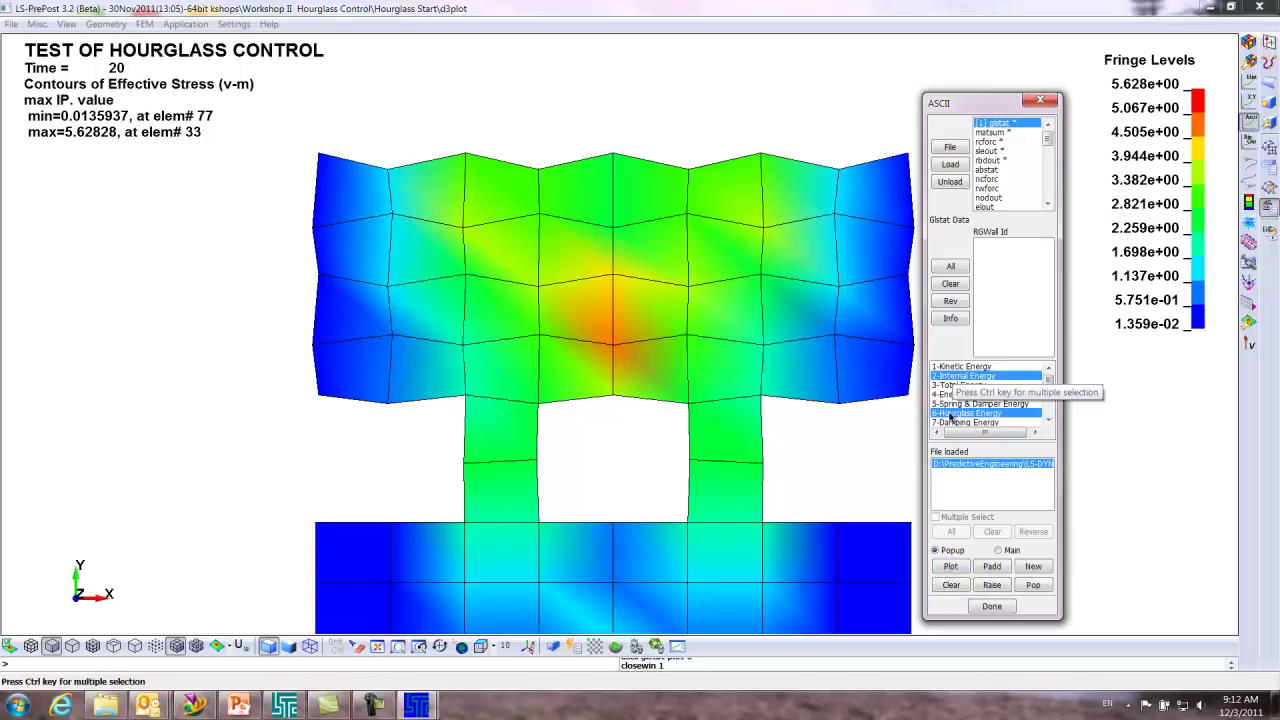
left_click(950, 414)
left_click(947, 378)
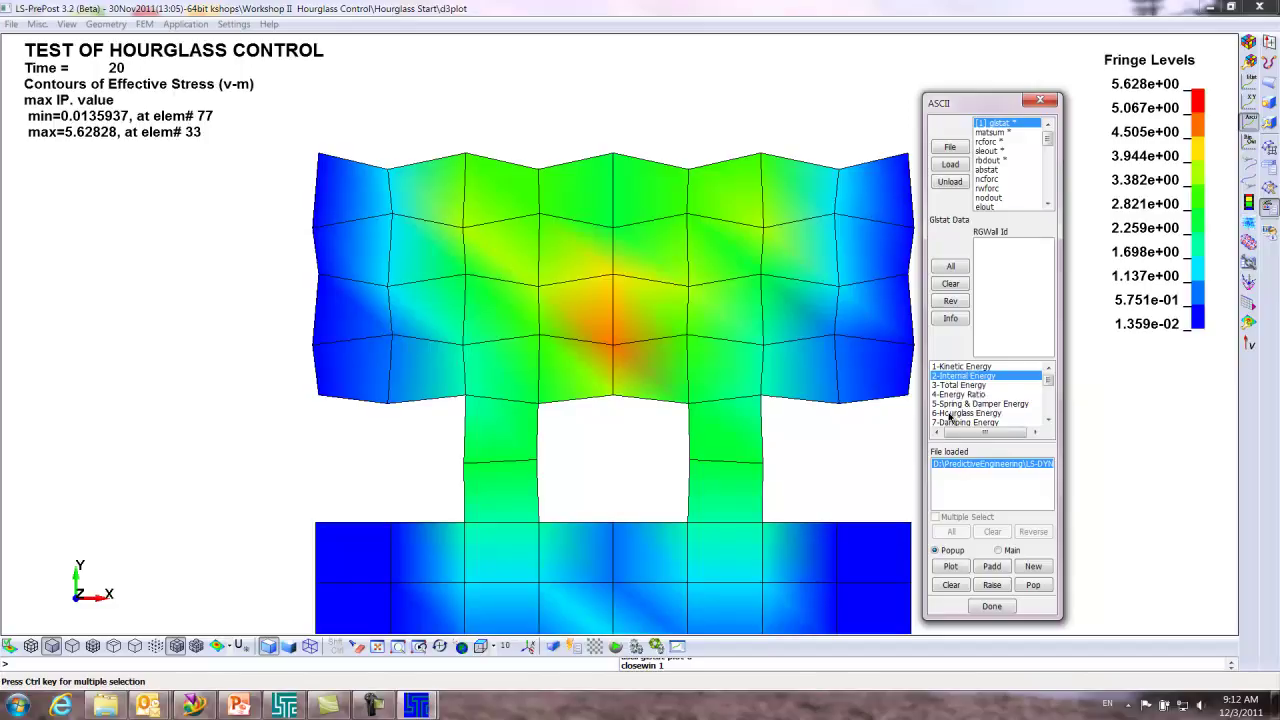
left_click(945, 414, "ctrl")
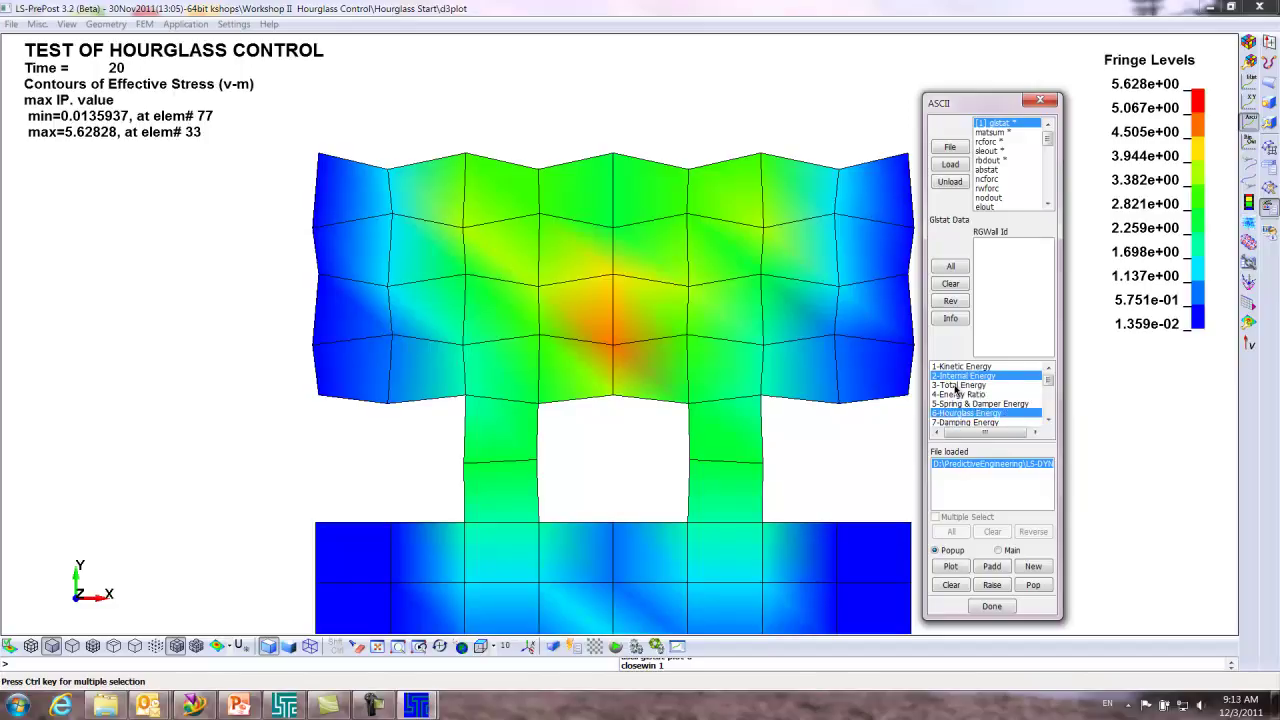
left_click(957, 386, "ctrl")
left_click(964, 389, "ctrl")
left_click(951, 567)
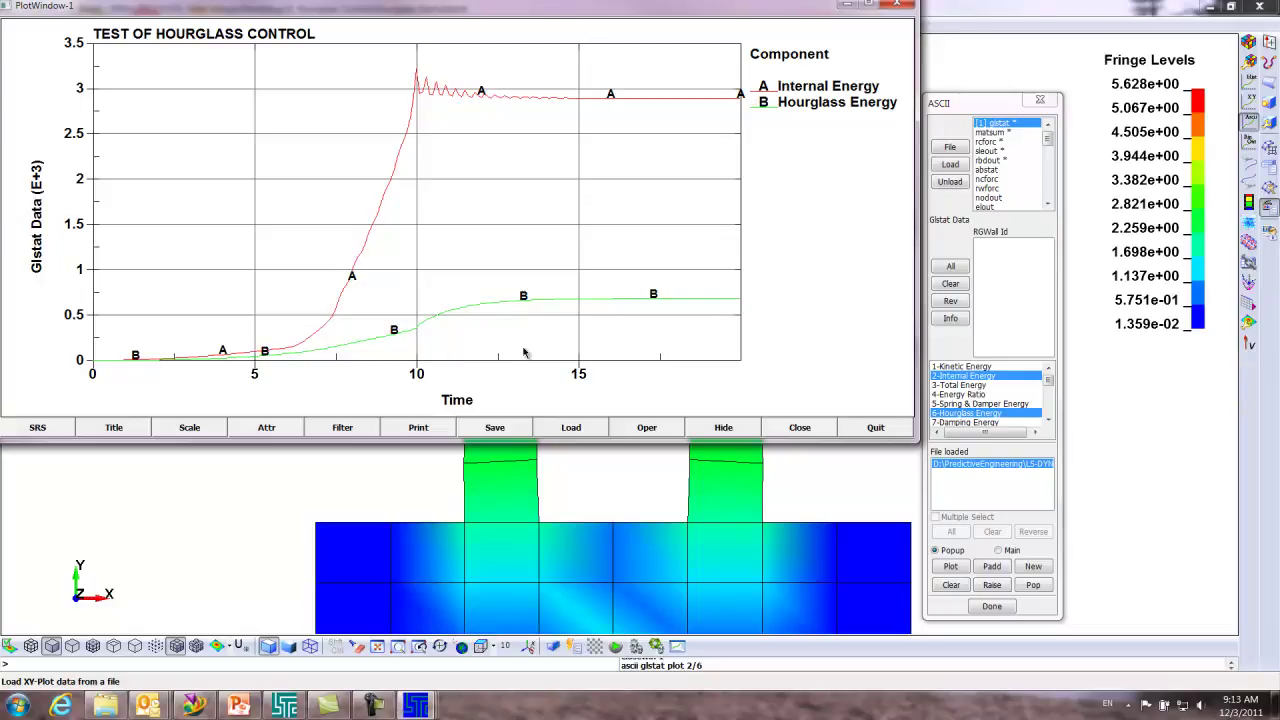
left_click(799, 428)
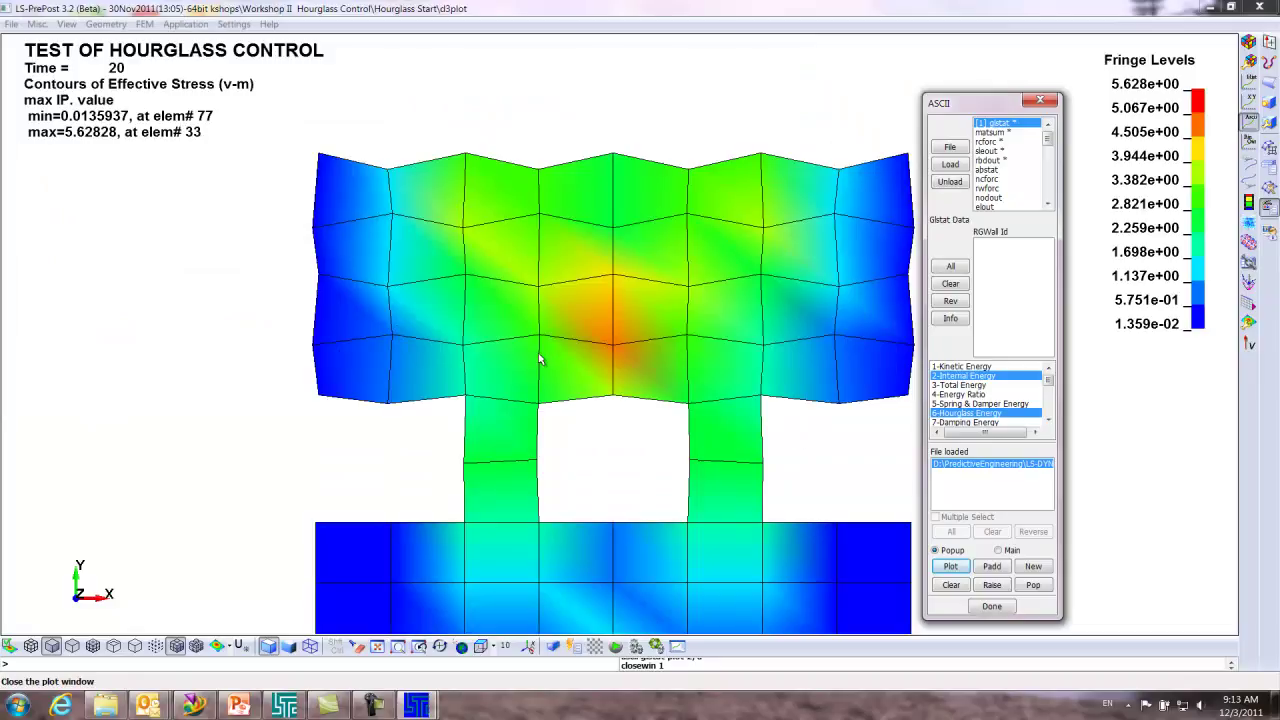
Shift the model, replot internal and hourglass energy, and close the plot
middle_click_drag(540, 383, 526, 349)
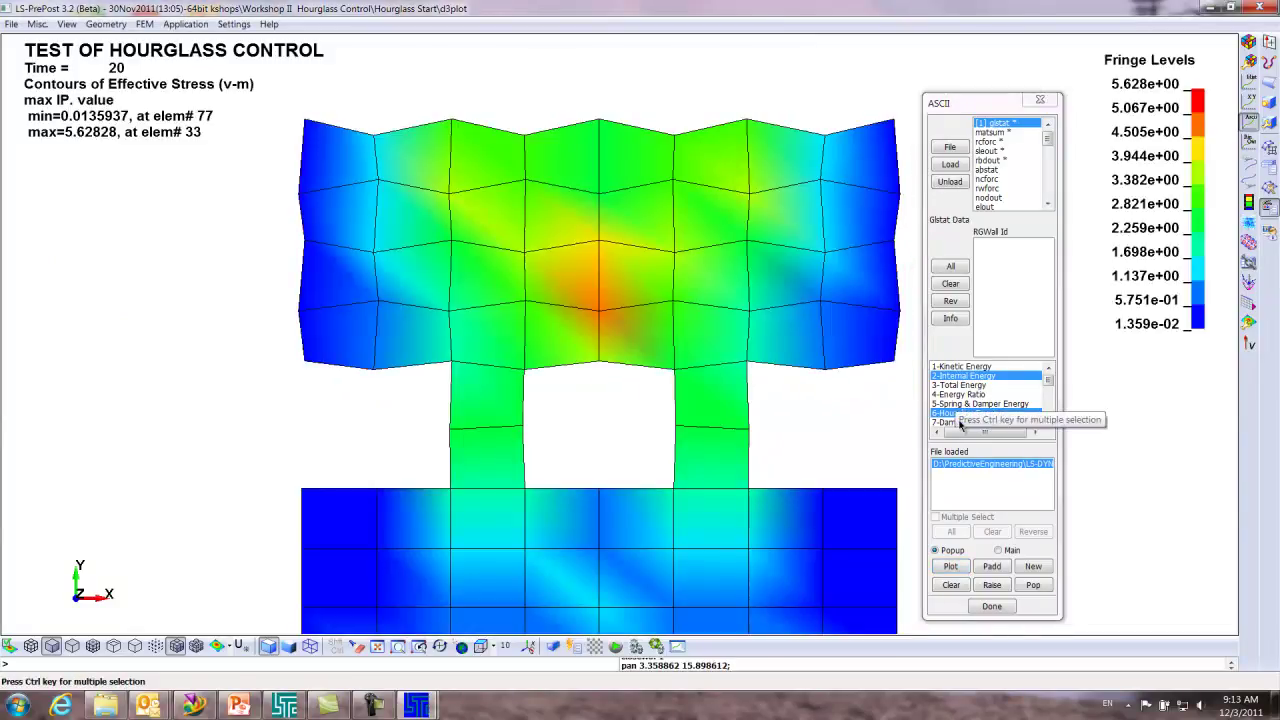
left_click(943, 413, "ctrl")
left_click(950, 566)
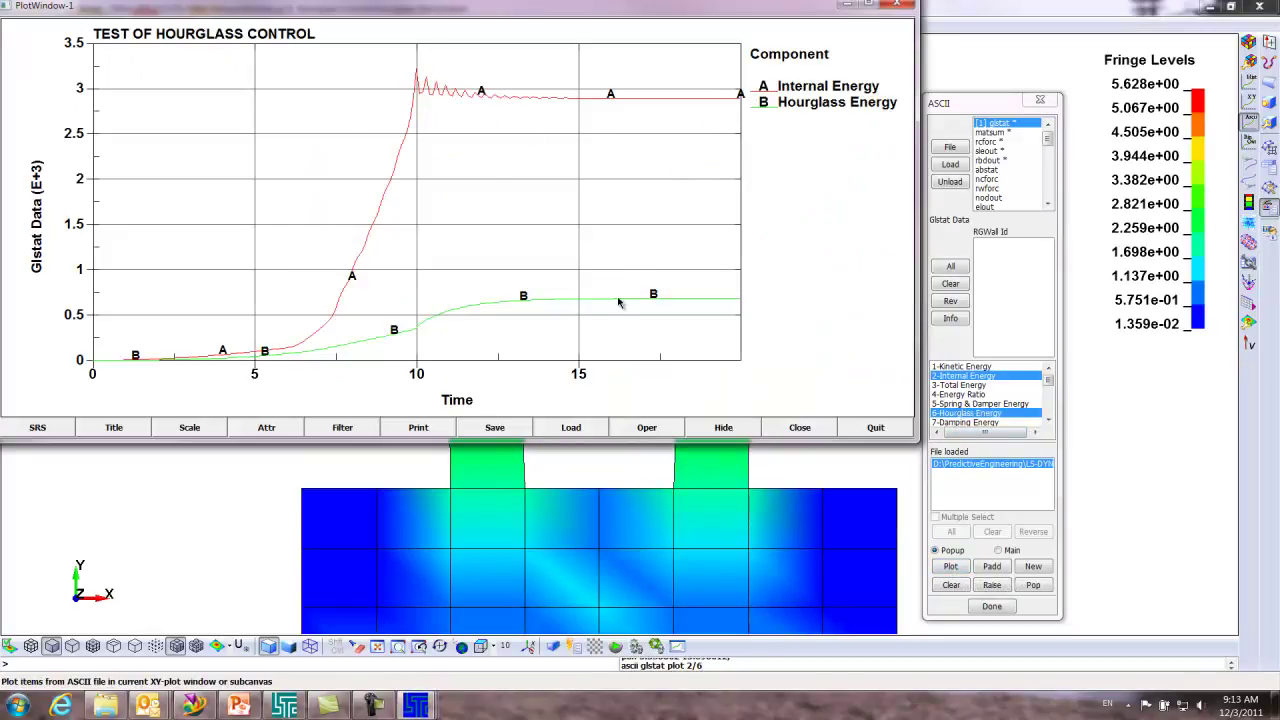
left_click(799, 427)
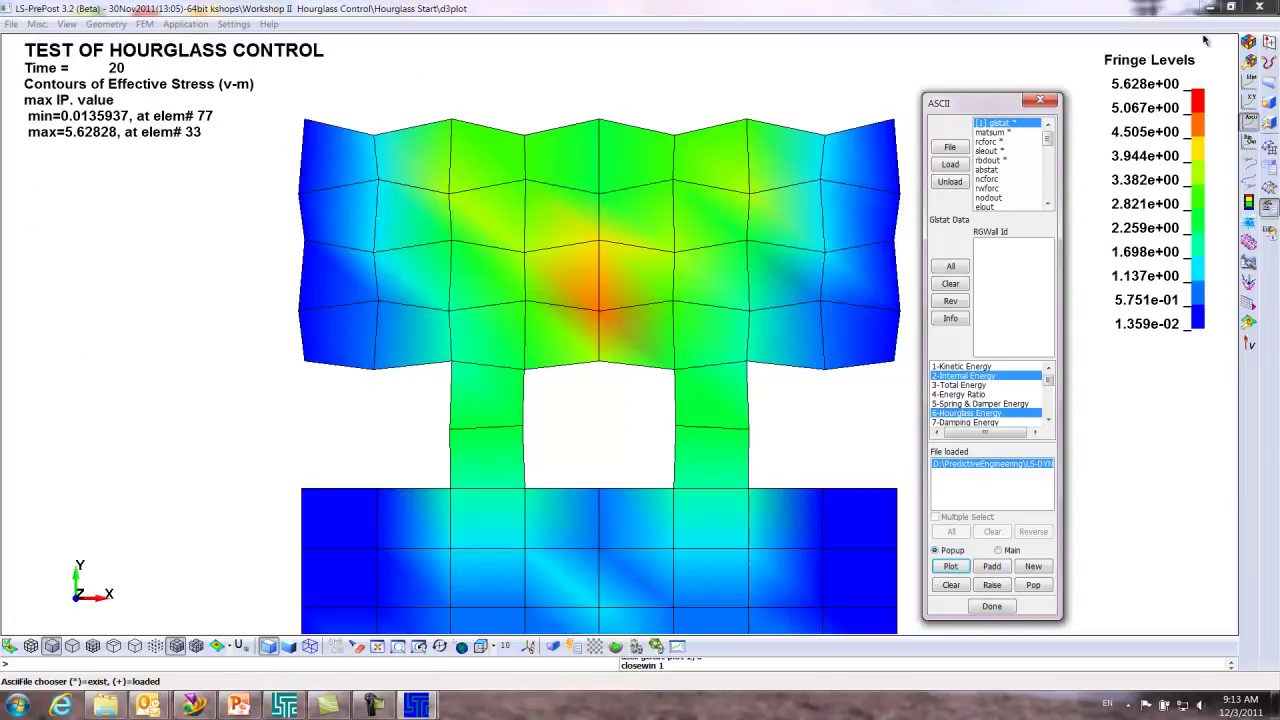
Close the d3plot results and bring up Hourglass.dyn's CONTROL_HOURGLASS card, still at IHQ 1, QH 0.1
left_click(1258, 8)
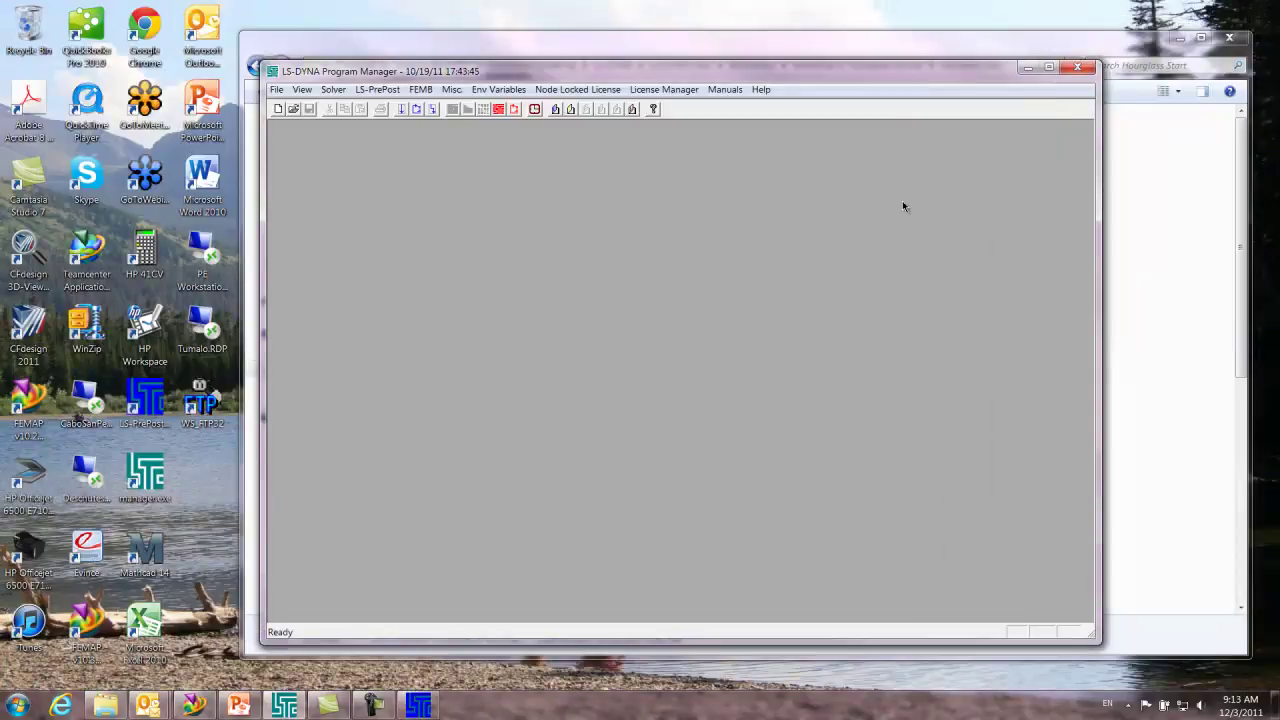
left_click(420, 708)
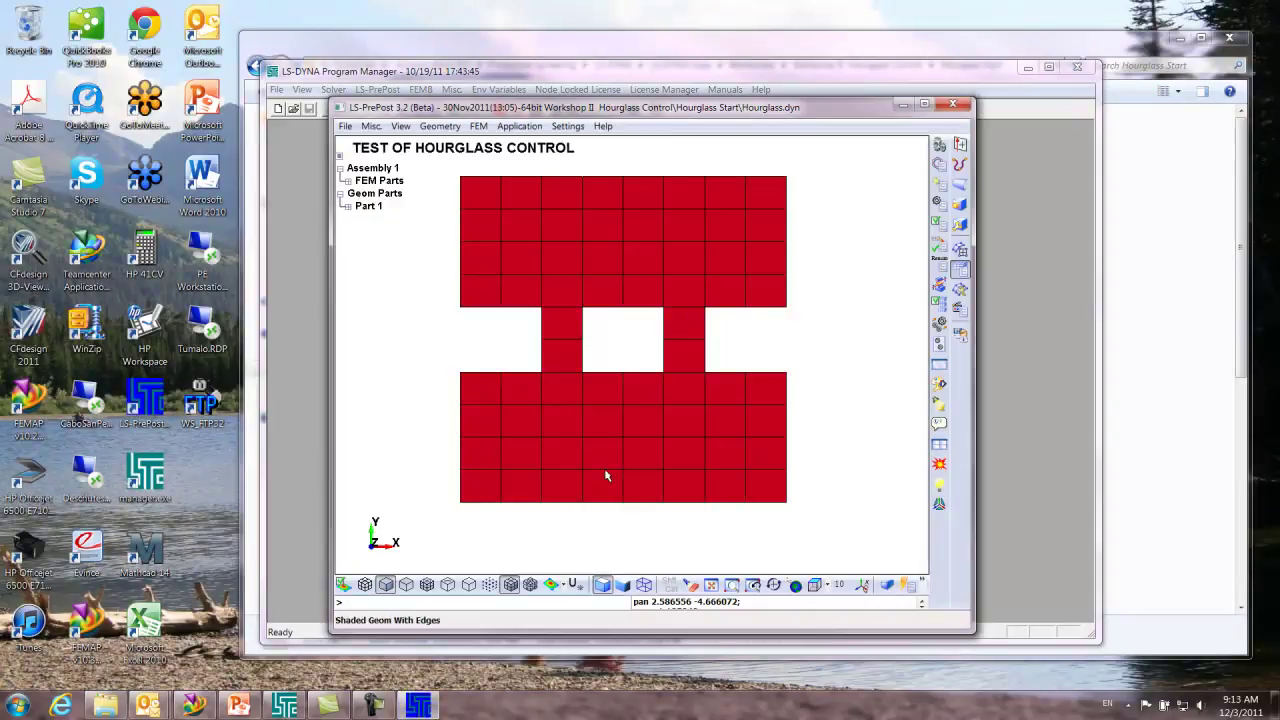
left_click(925, 106)
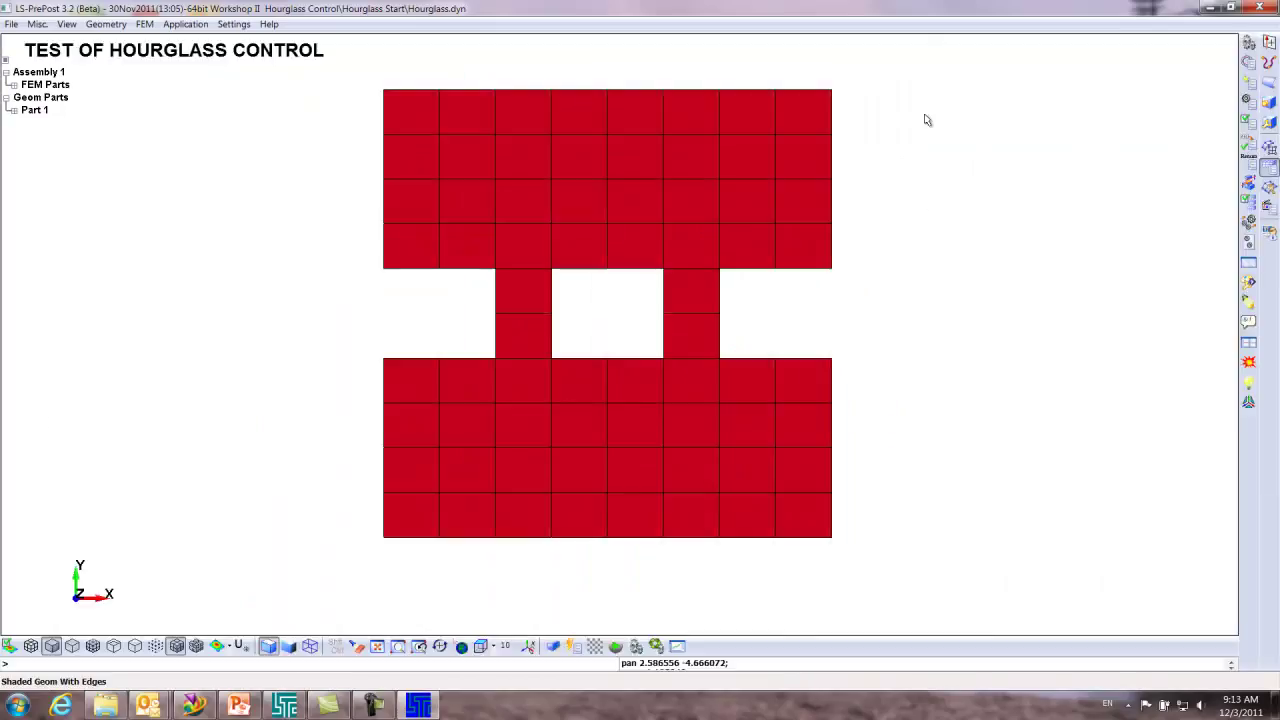
left_click(1250, 63)
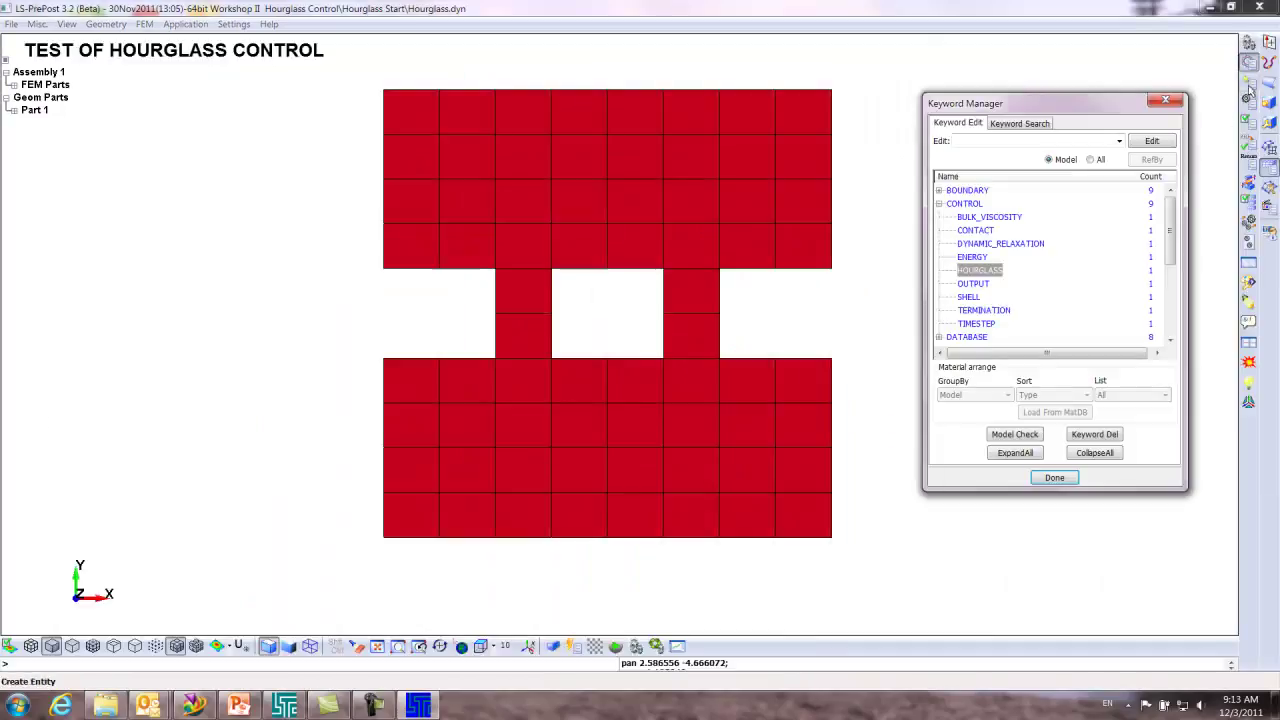
double_click(975, 272)
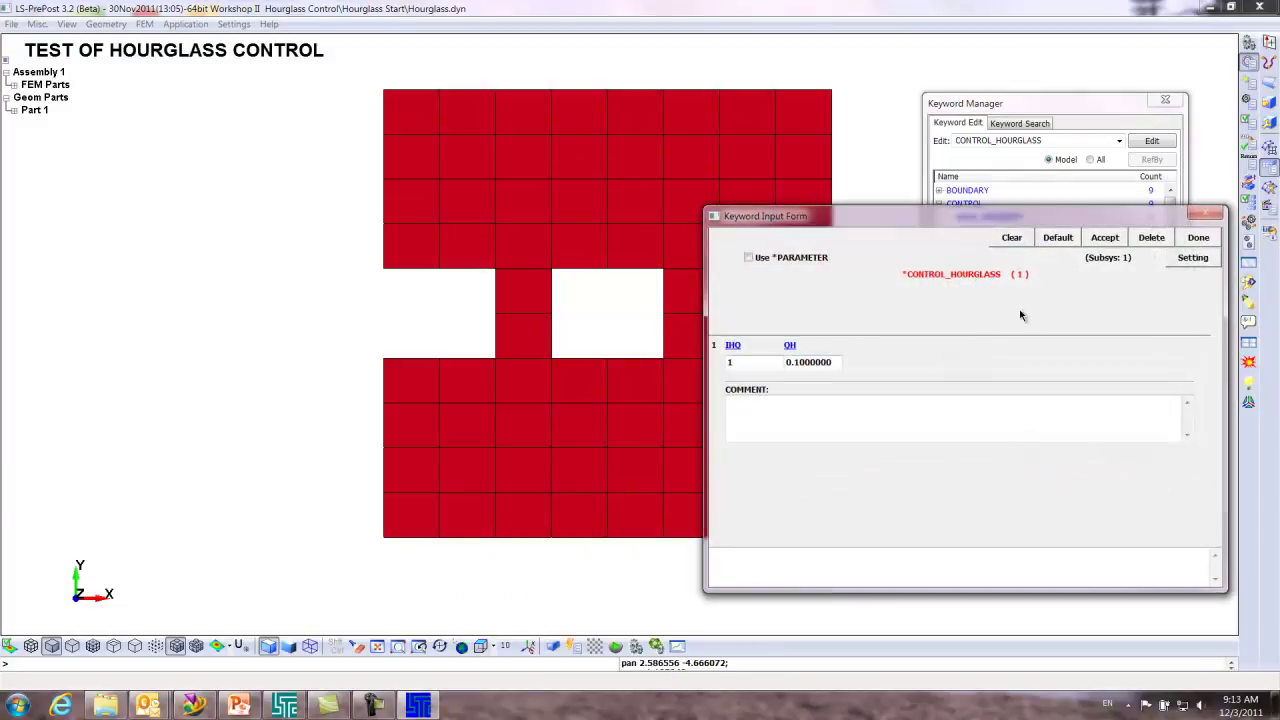
left_click(750, 362)
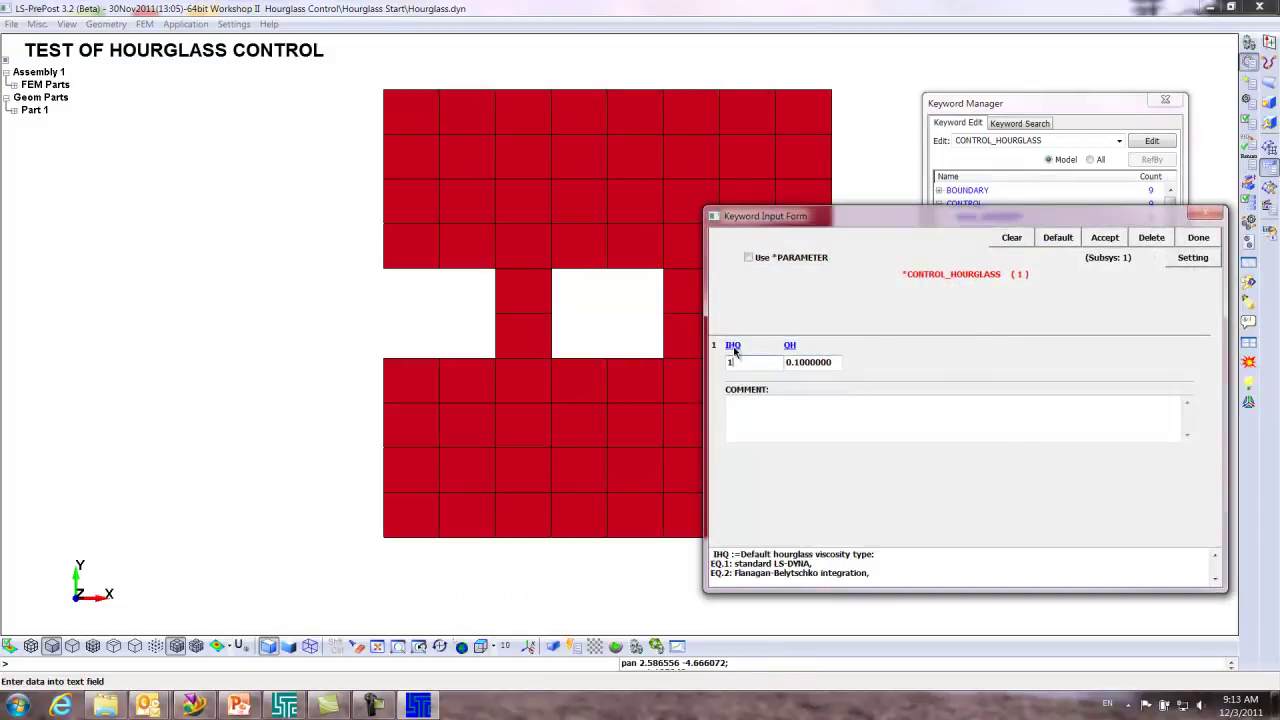
left_click(1215, 580)
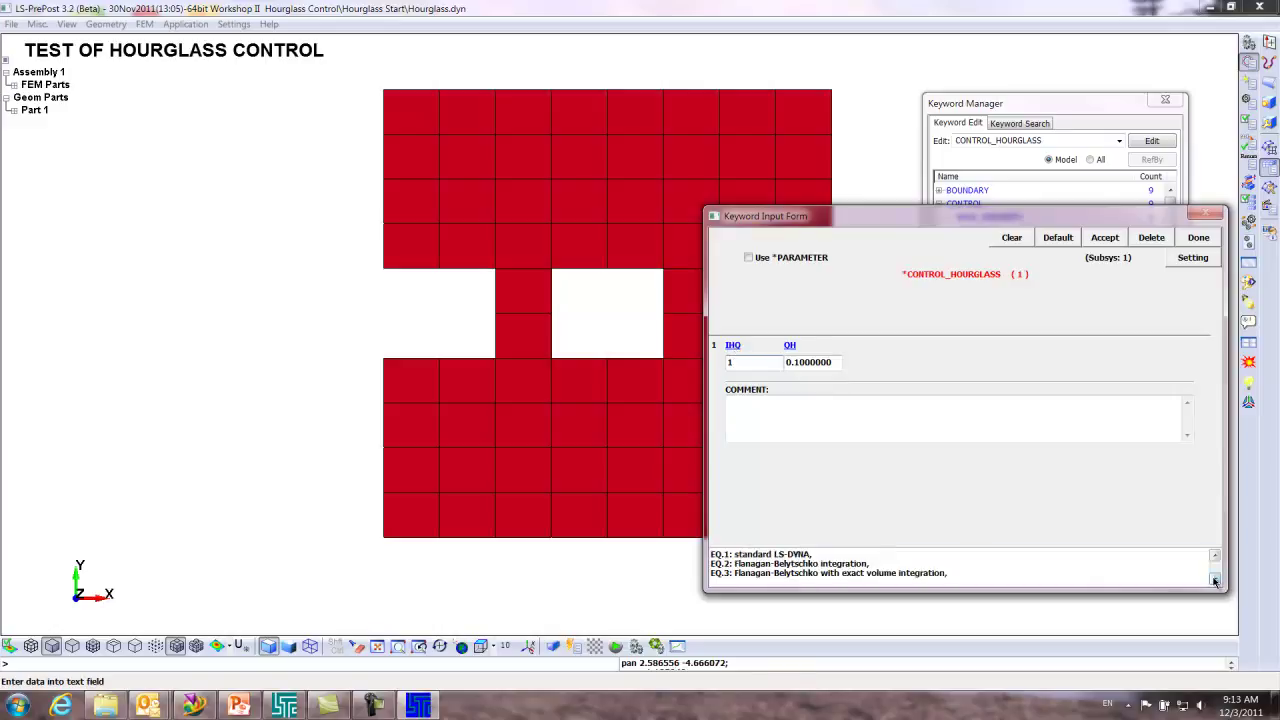
Browse D: through PredictiveEngineering, LS-DYNA Class and Class Reference Notes to open the Hourglass — LS-DYNA Support PDF
left_click(105, 706)
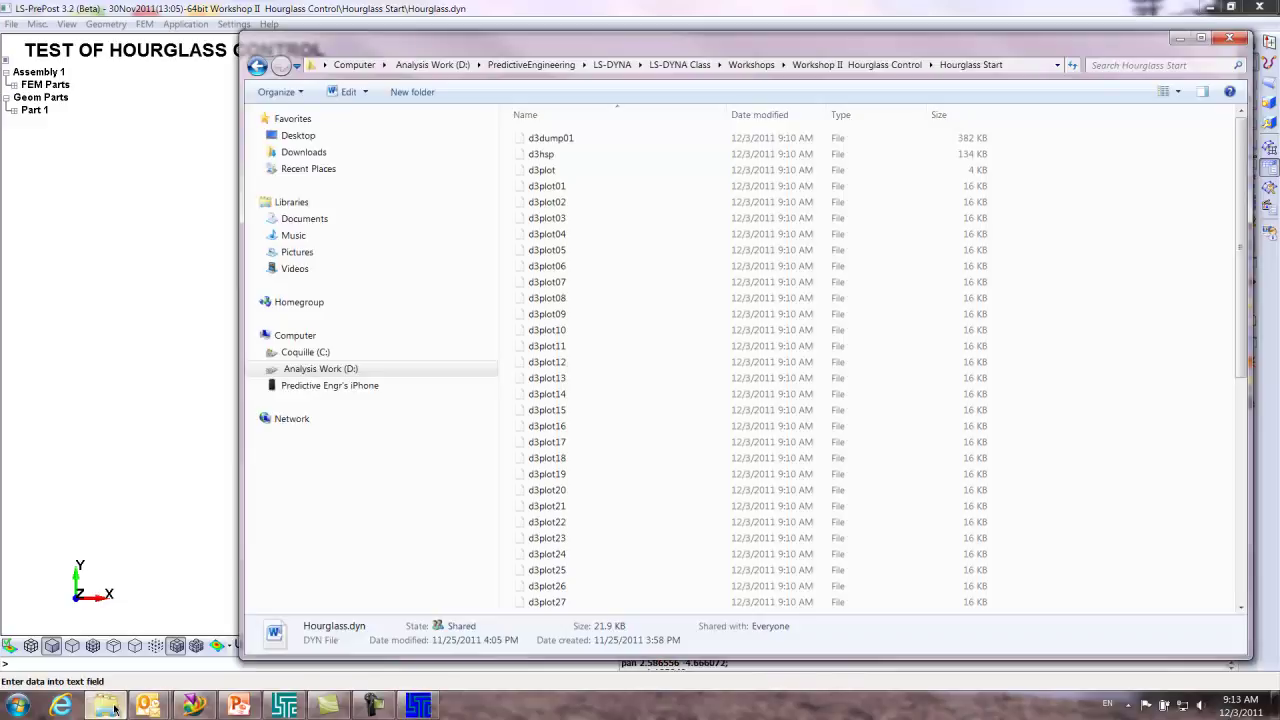
left_click(343, 370)
double_click(563, 254)
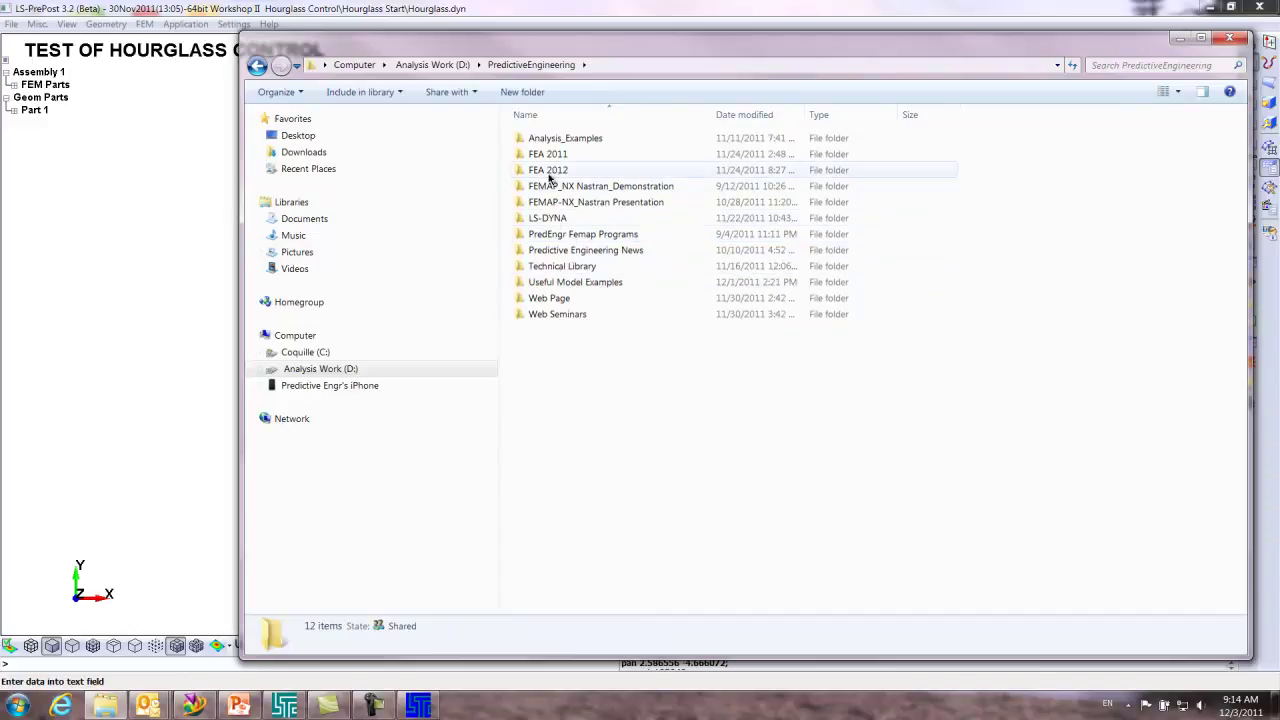
double_click(550, 218)
double_click(555, 138)
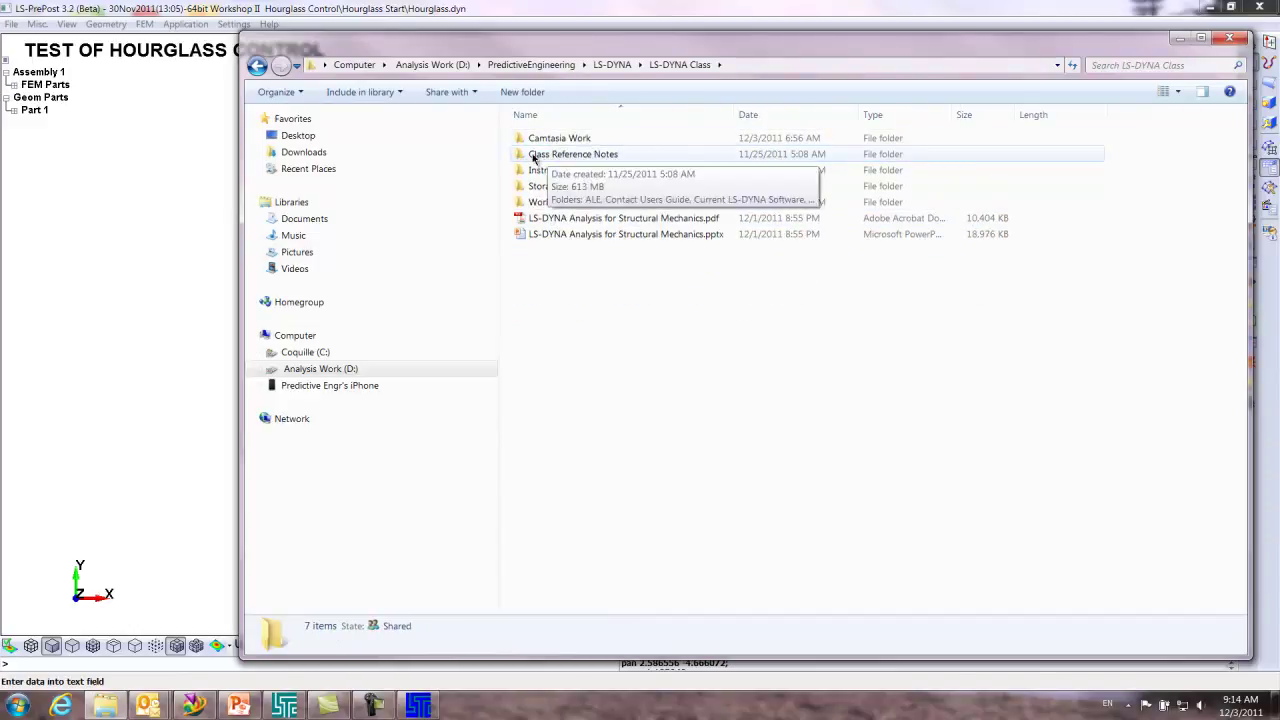
double_click(552, 155)
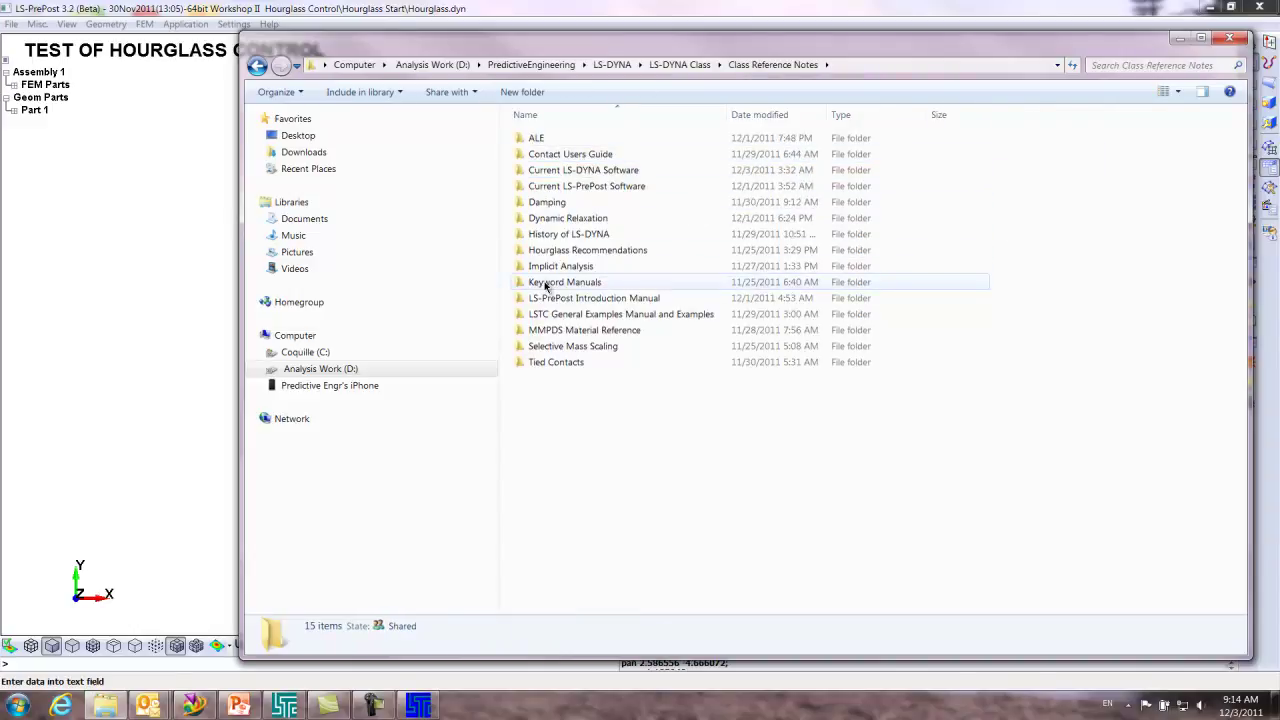
double_click(545, 251)
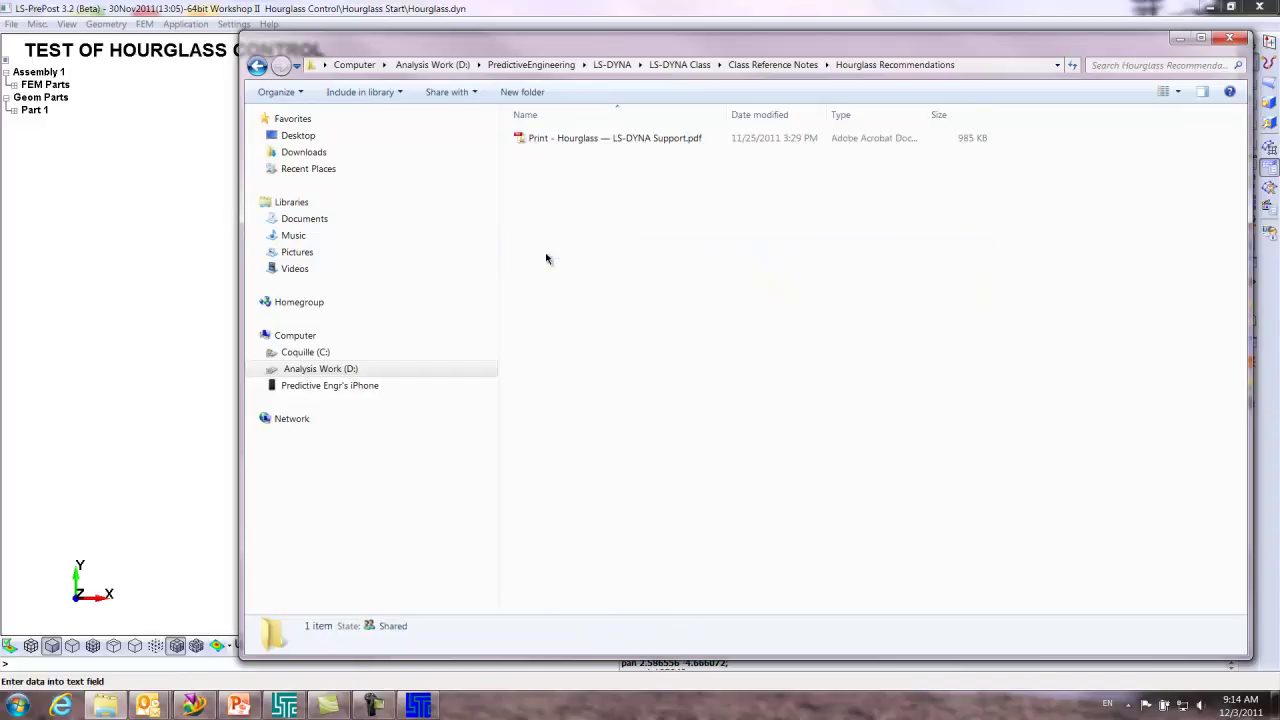
double_click(560, 141)
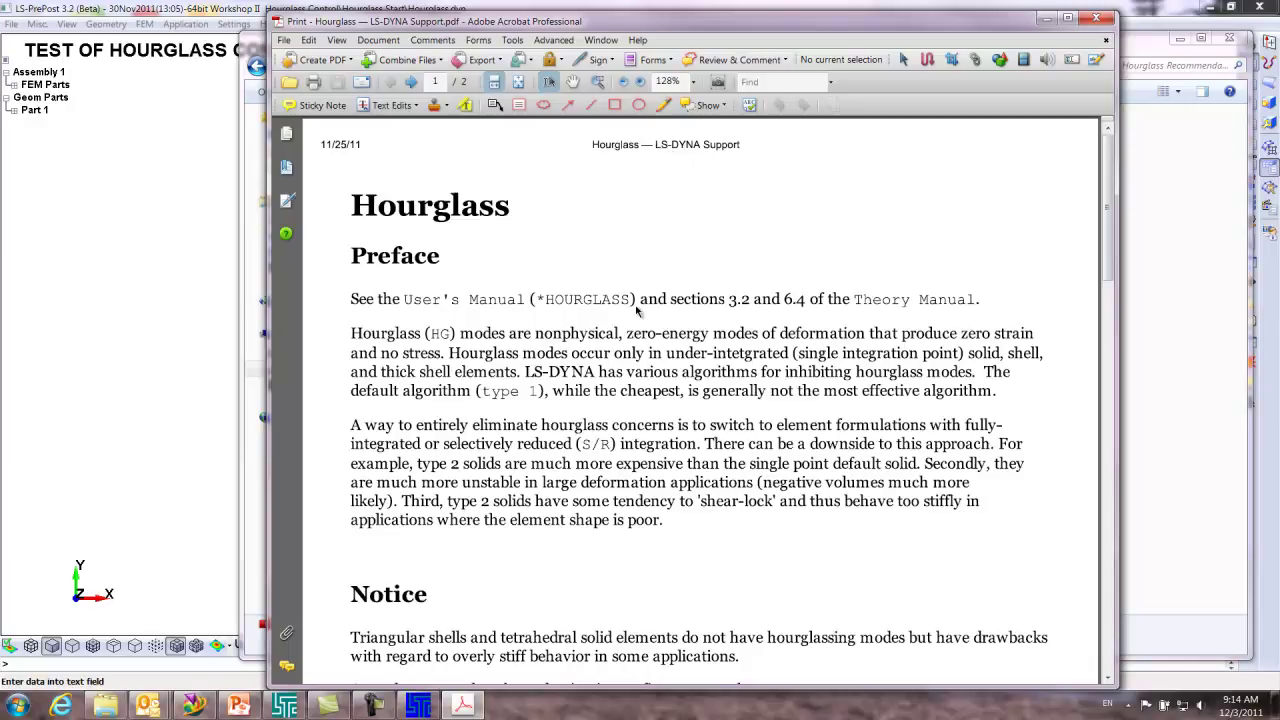
Scroll to page 2's Hourglass types, recommending stiffness types 4 and 5 with coefficients .03 to .05
scroll(634, 312, "down", 8)
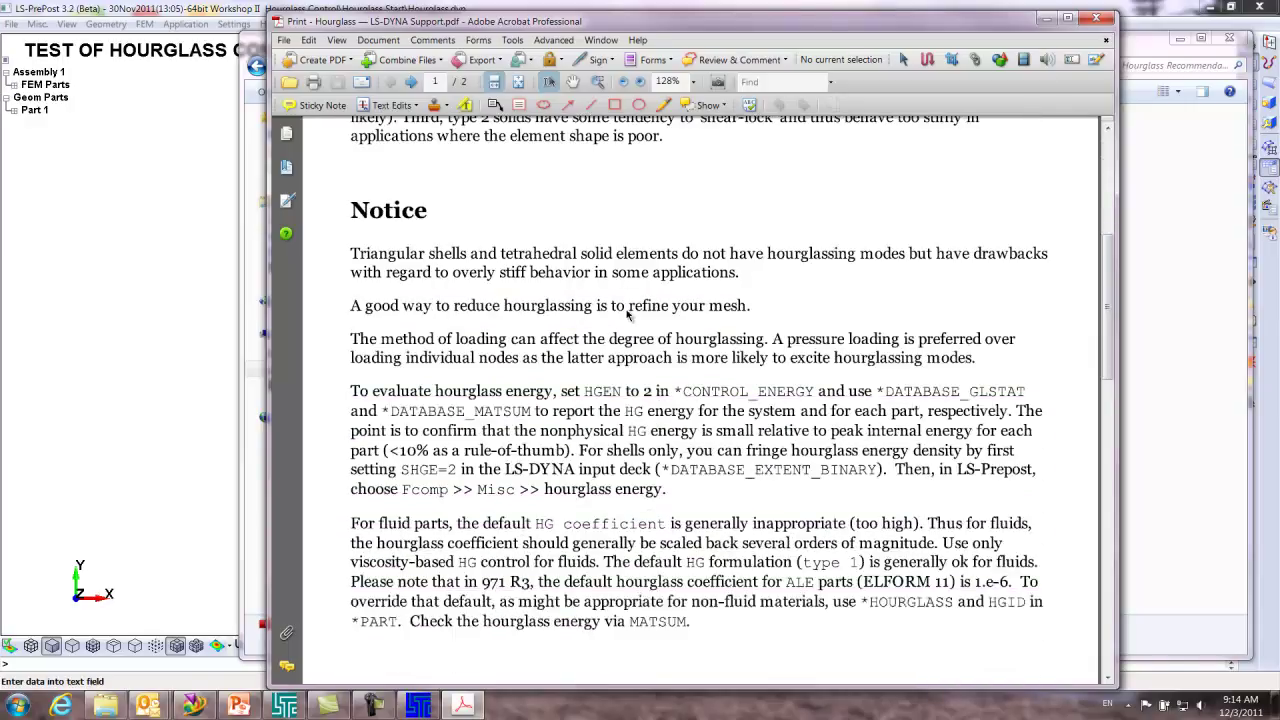
scroll(628, 314, "down", 7)
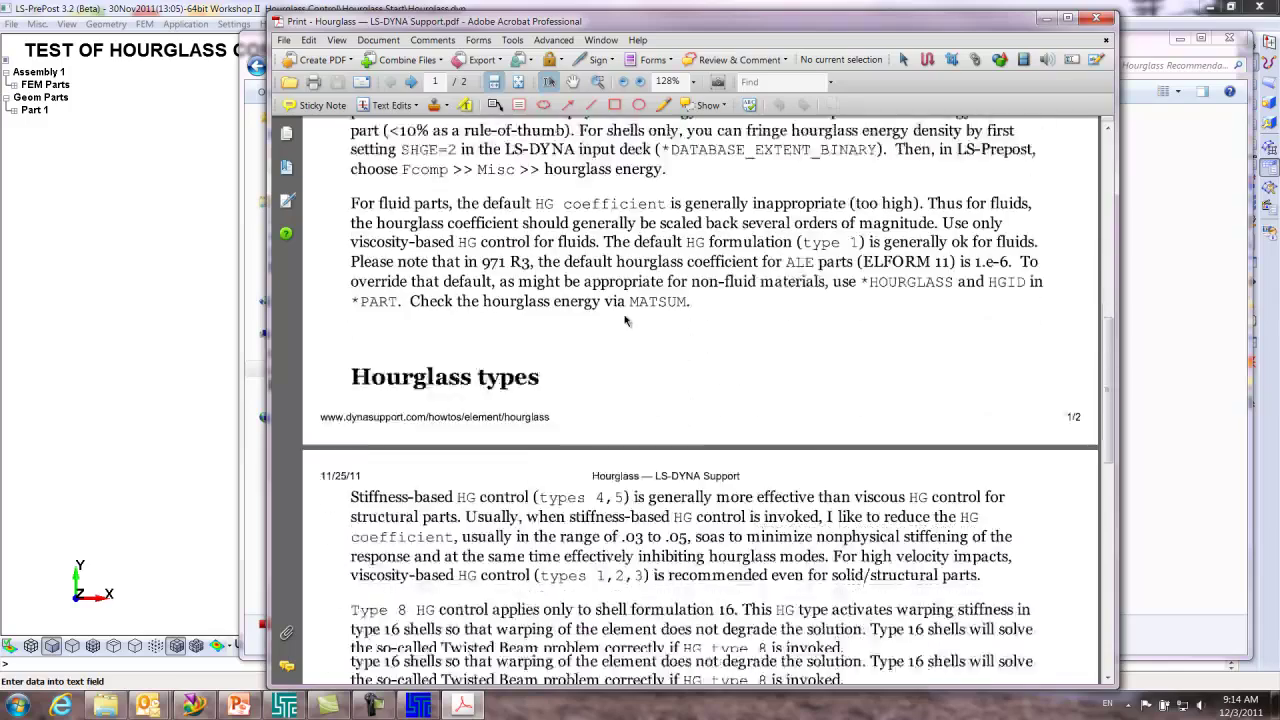
scroll(626, 320, "down", 4)
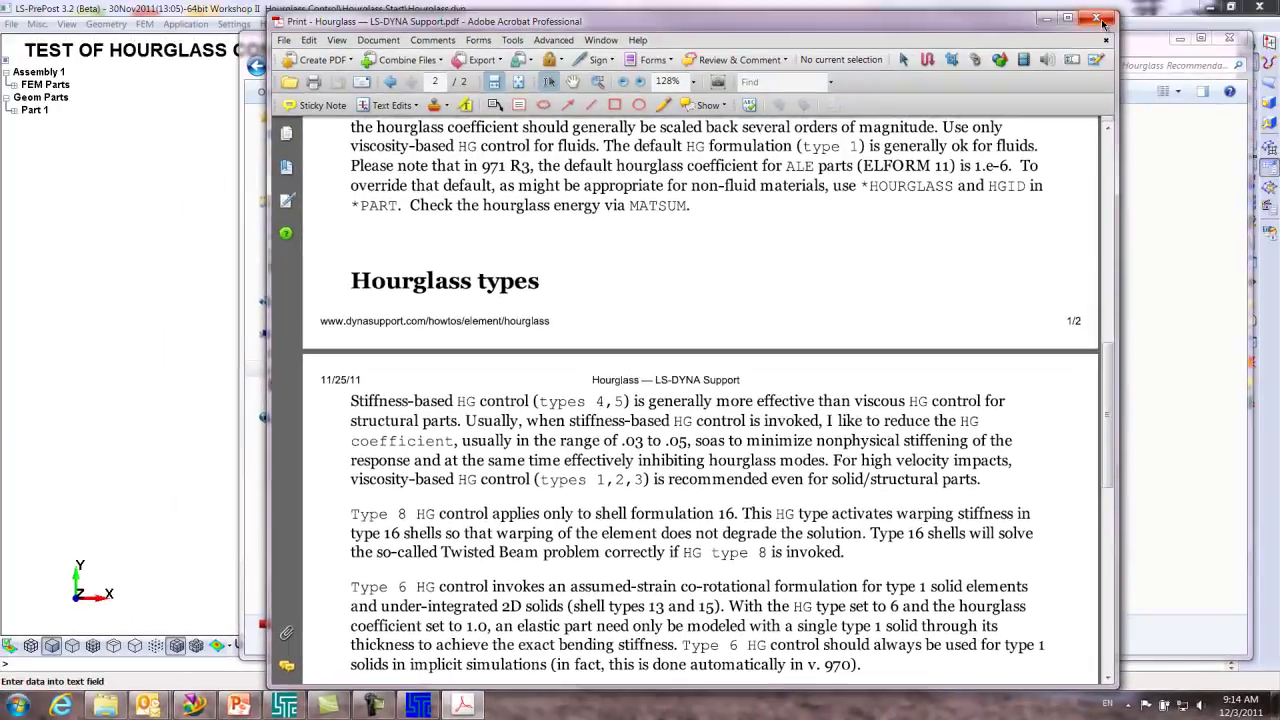
Close Acrobat and set CONTROL_HOURGLASS to IHQ 4 and QH 0.05, then accept it
left_click(1103, 19)
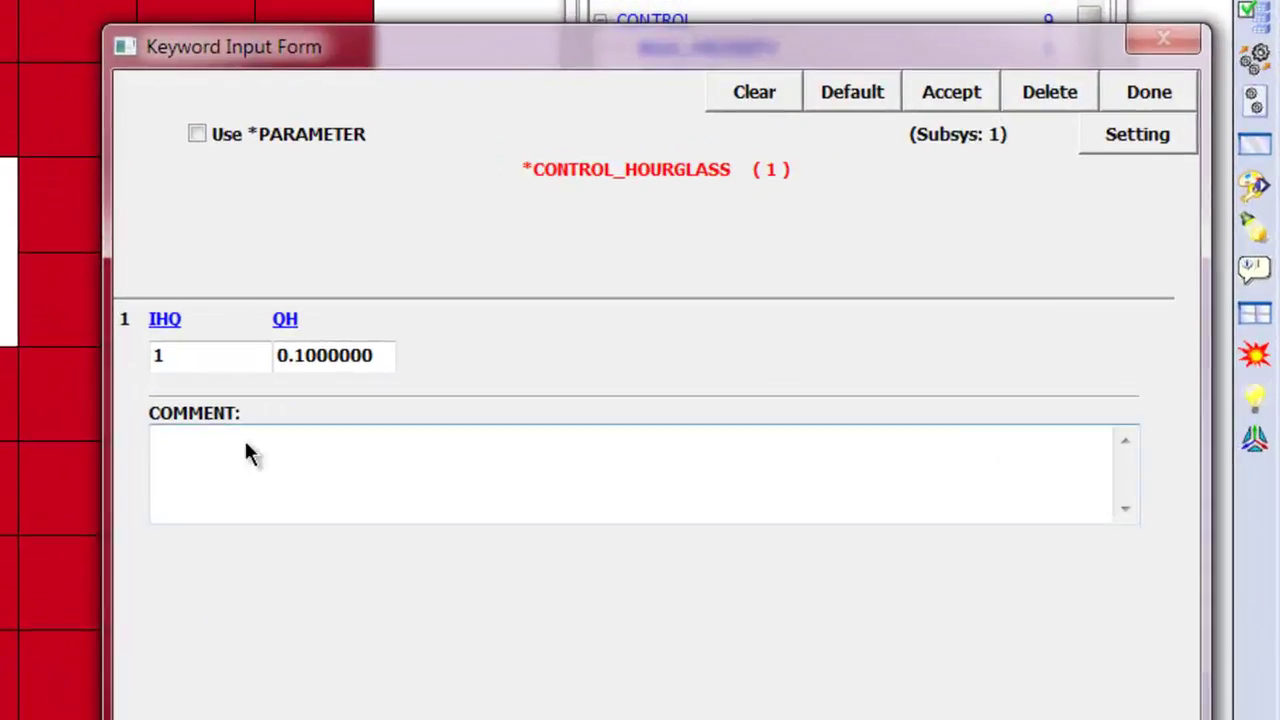
double_click(237, 356)
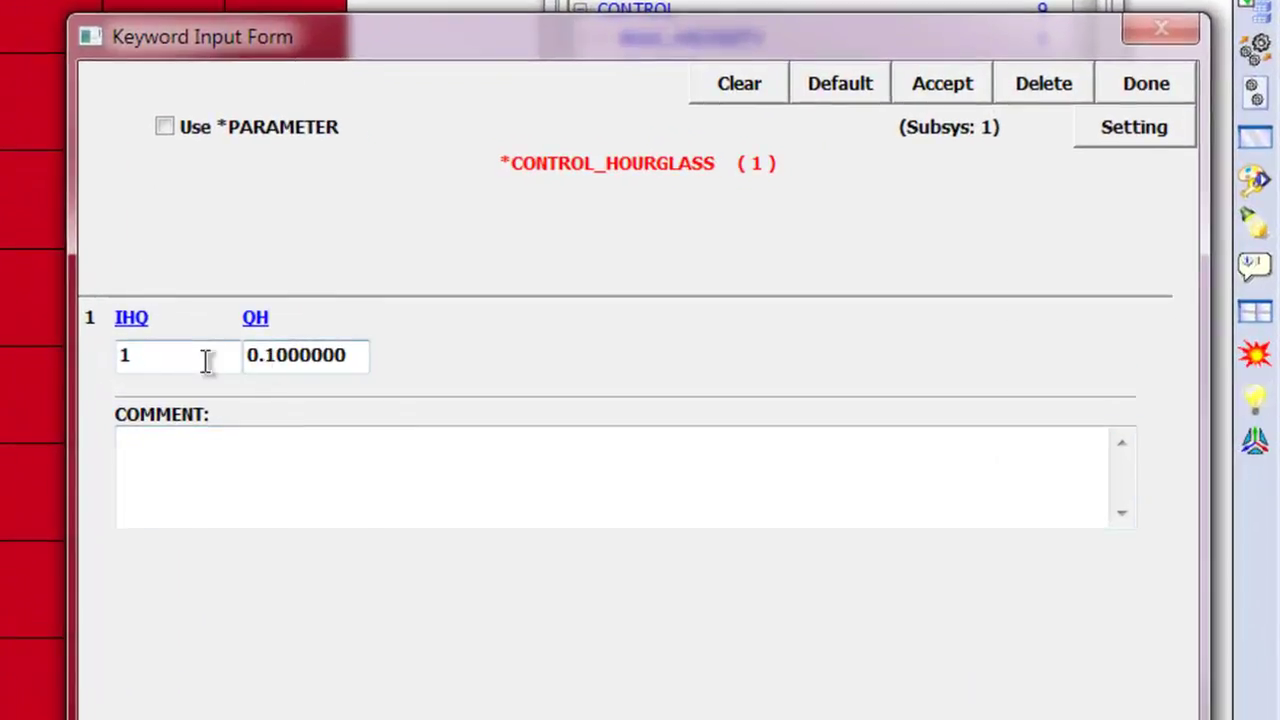
type("4")
left_click(355, 354)
key("BackSpace")
key("BackSpace")
key("BackSpace")
key("BackSpace")
key("BackSpace")
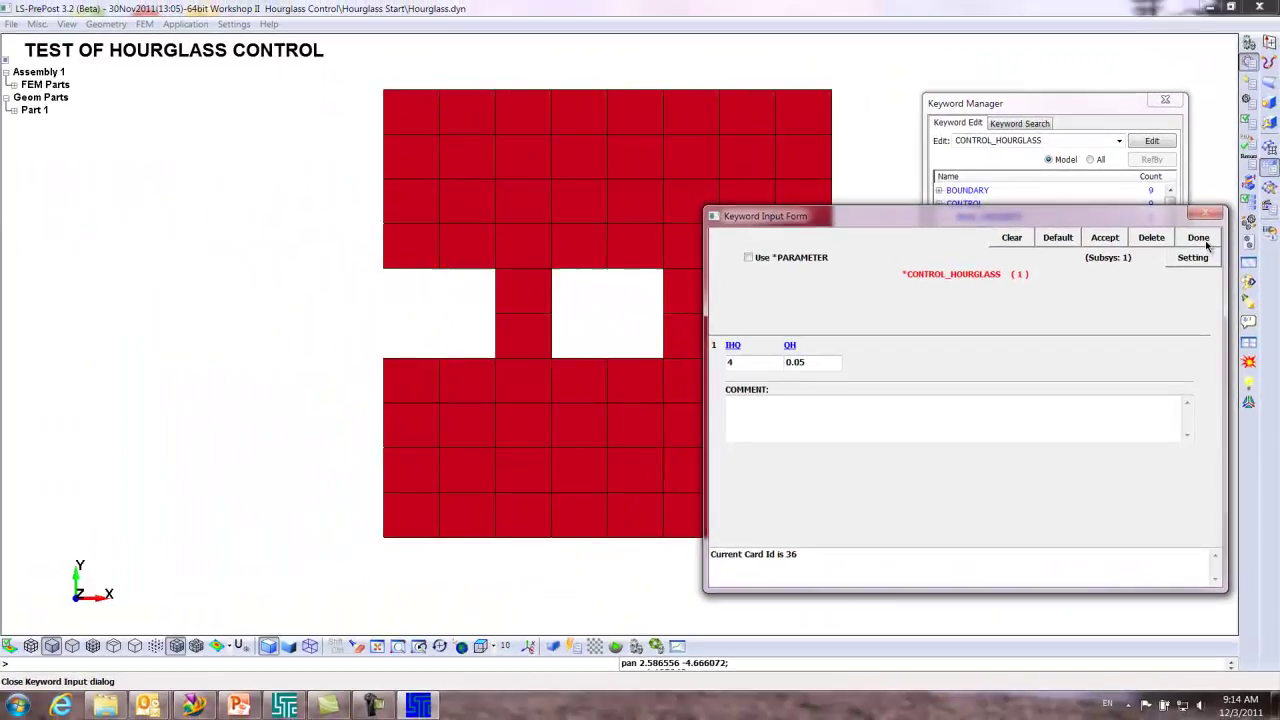
left_click(1198, 238)
Close Keyword Manager and save the keyword file over Hourglass Basic.dyn in the Hourglass Finish folder
left_click(1074, 478)
left_click(11, 24)
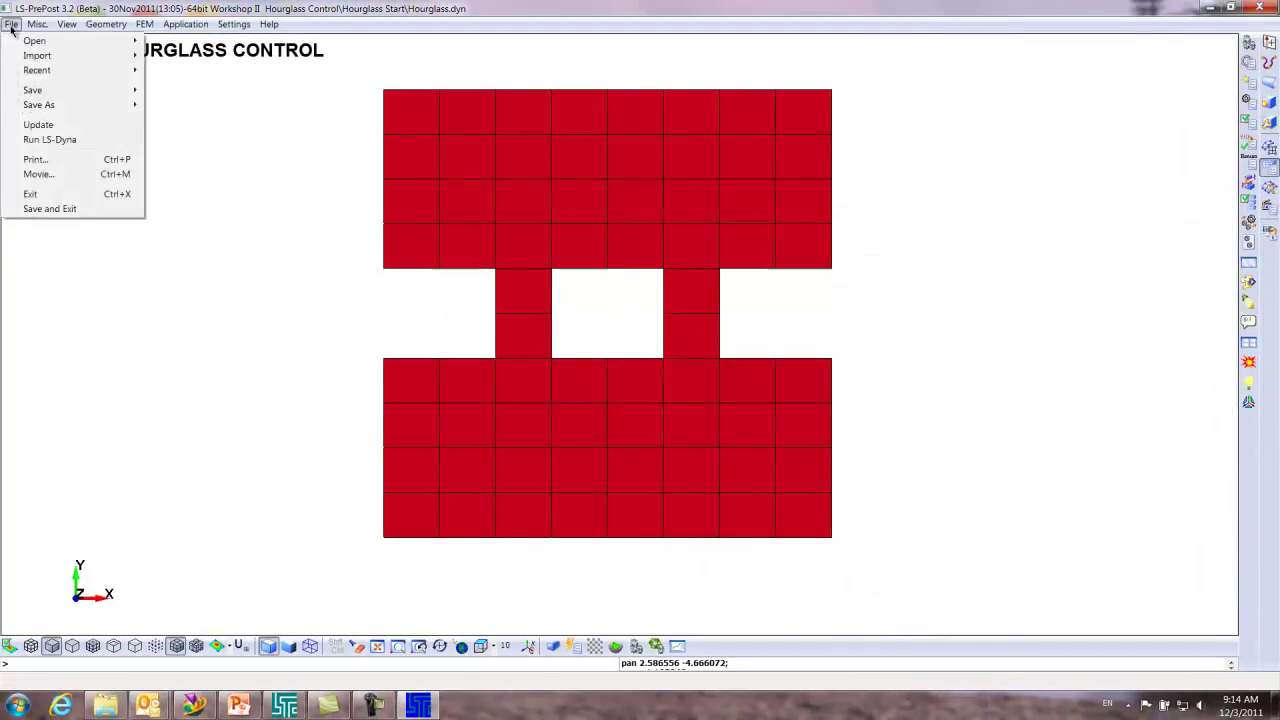
mouse_move(40, 112)
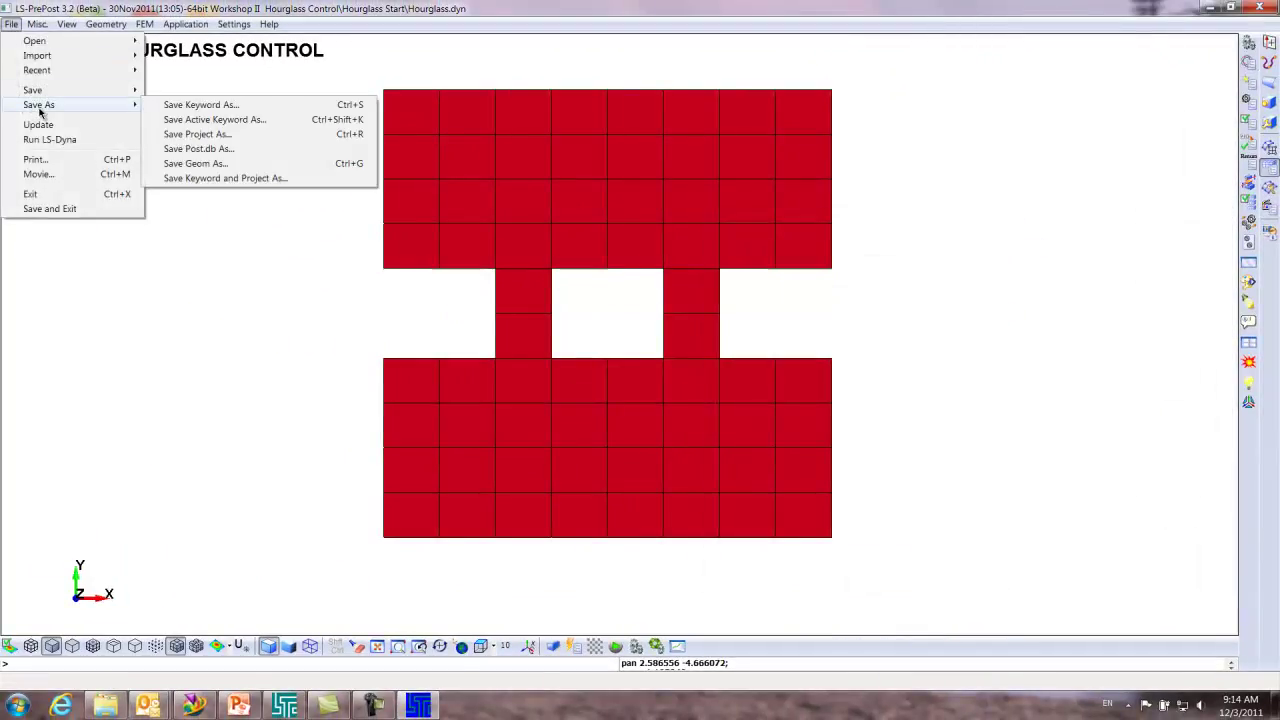
left_click(195, 106)
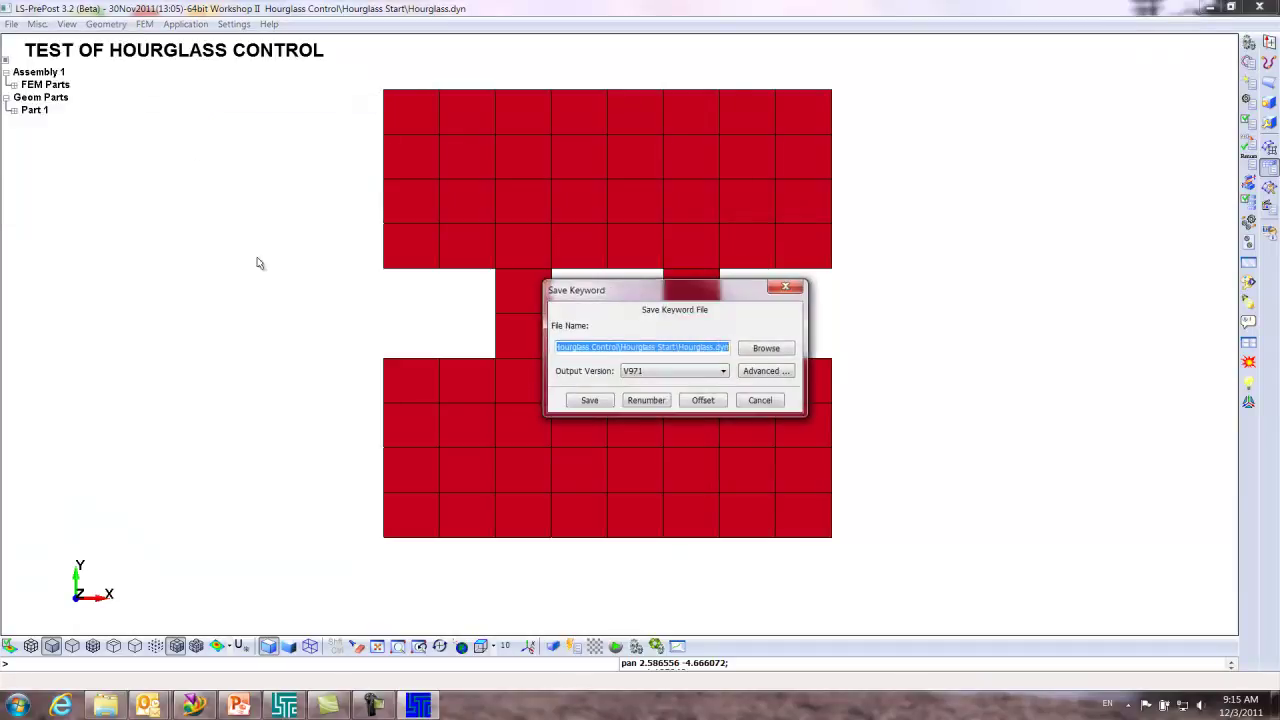
left_click(768, 349)
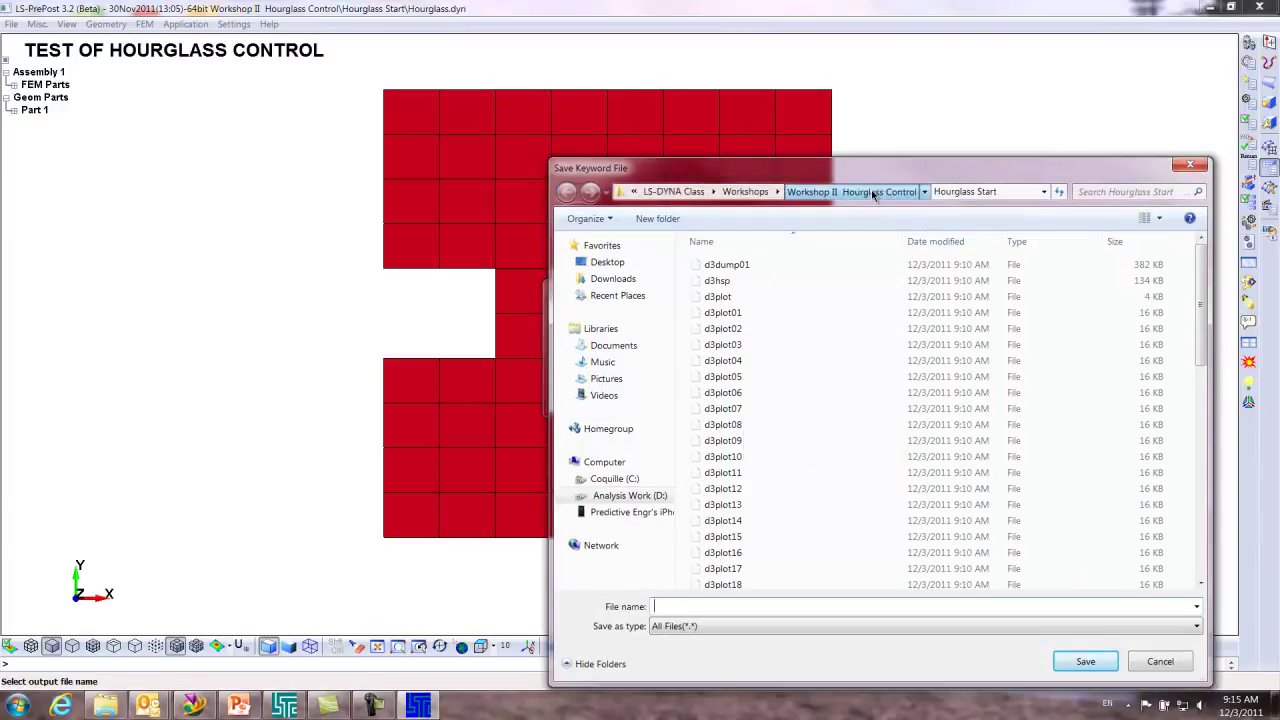
left_click(874, 195)
double_click(716, 264)
left_click(747, 268)
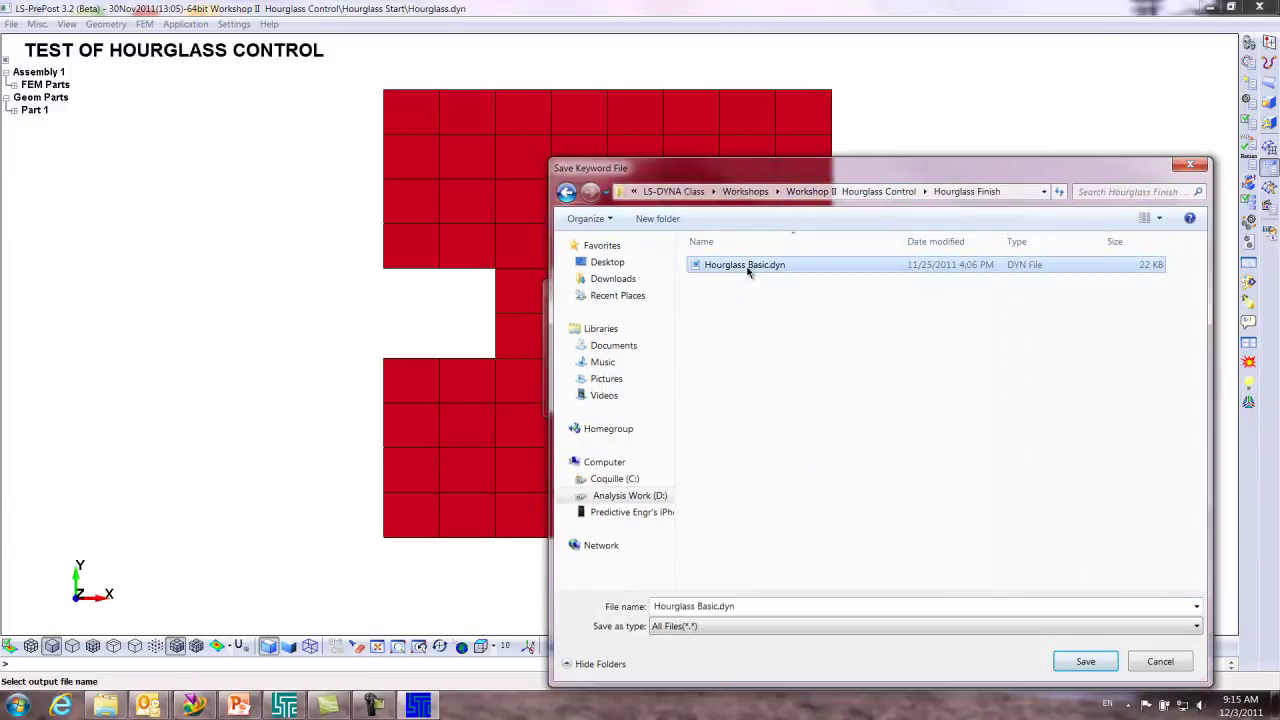
left_click(1085, 661)
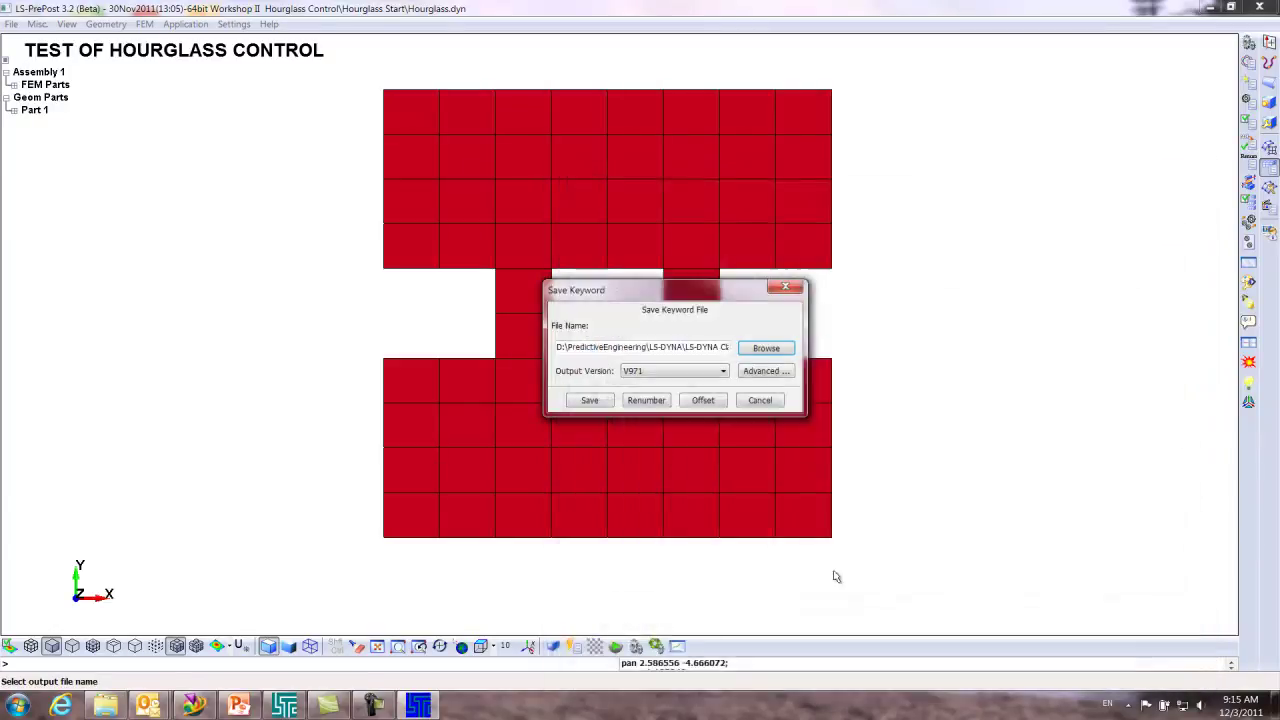
left_click(589, 400)
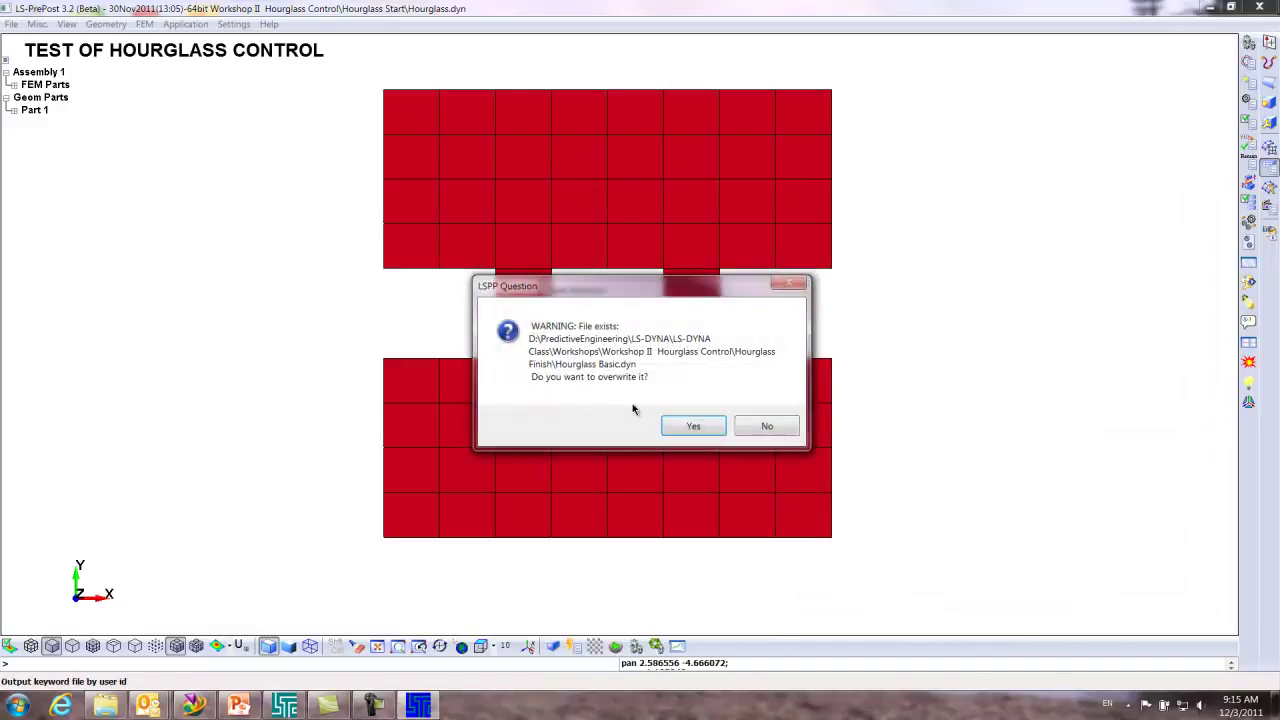
left_click(693, 427)
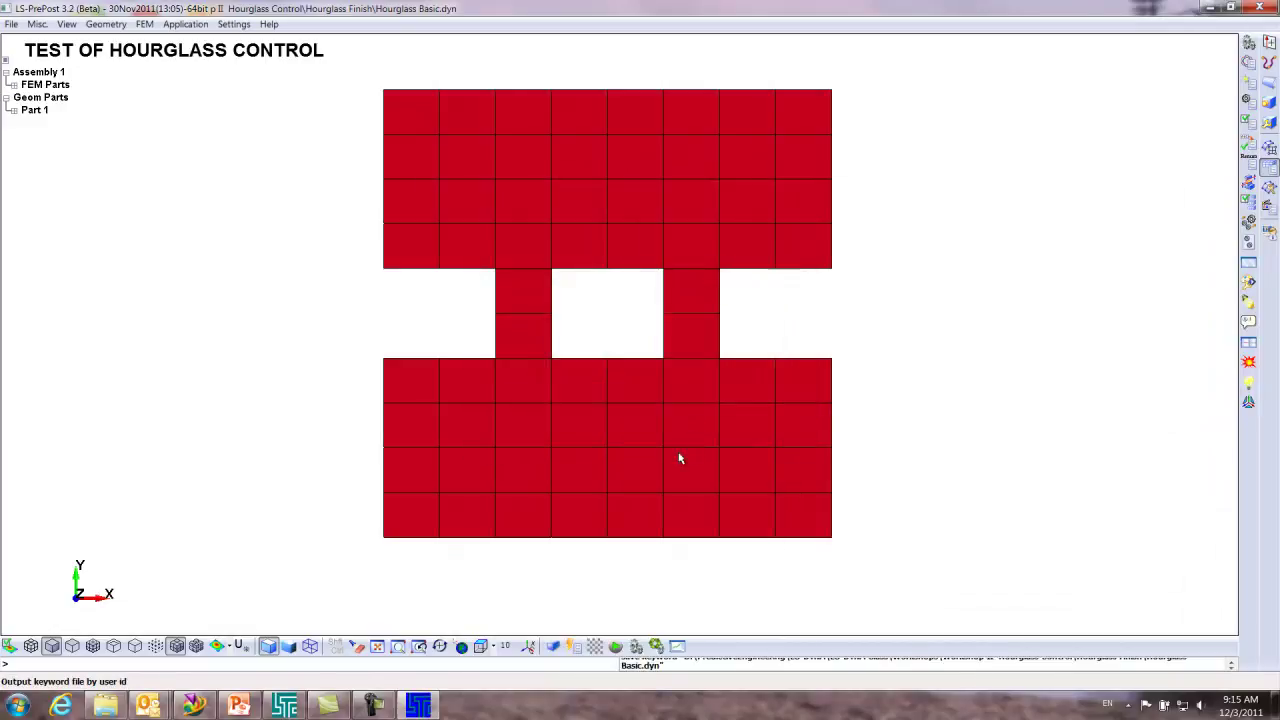
In Program Manager, select Hourglass Finish's Hourglass Basic.dyn as the LS-DYNA analysis input file
left_click(1208, 9)
left_click(285, 706)
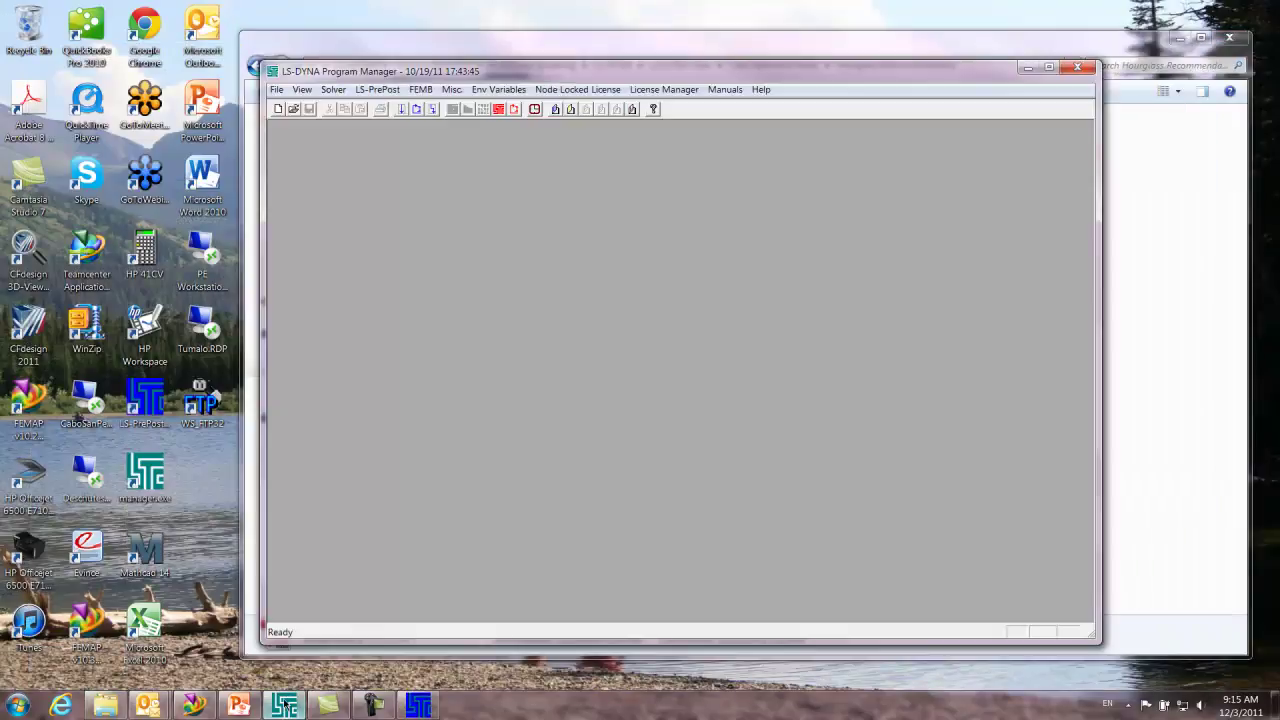
left_click(335, 90)
left_click(345, 108)
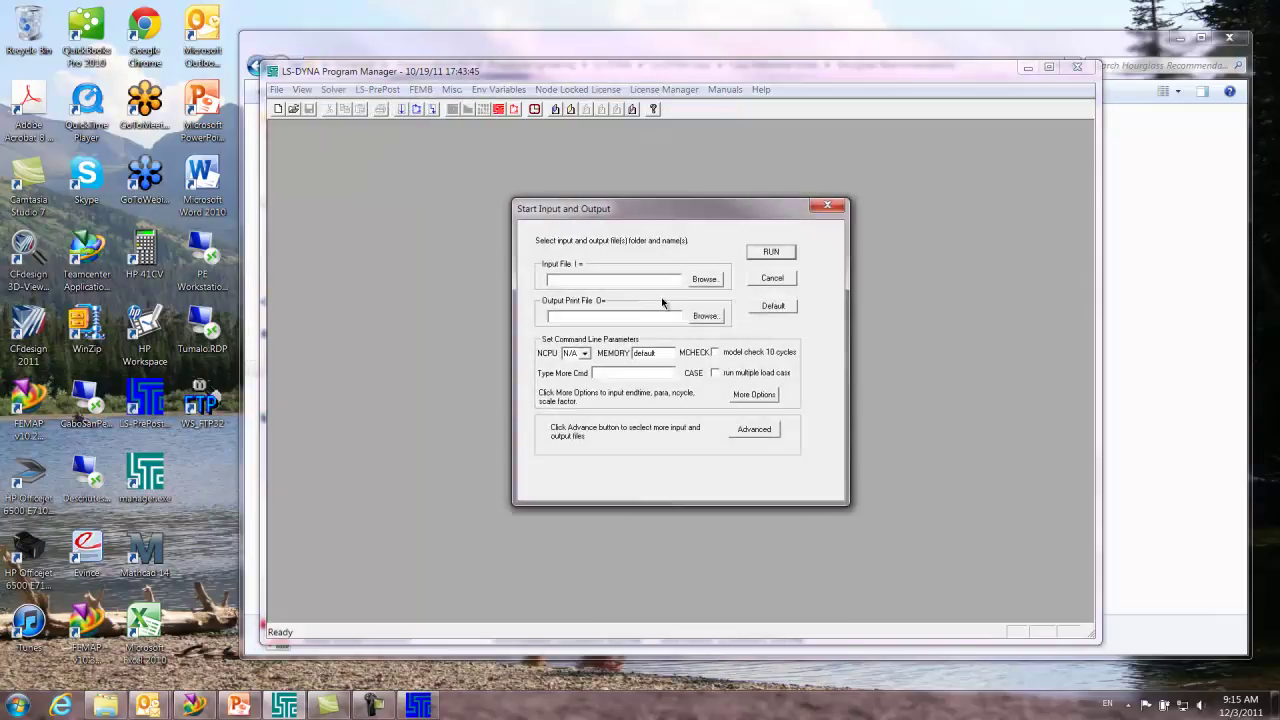
left_click(704, 280)
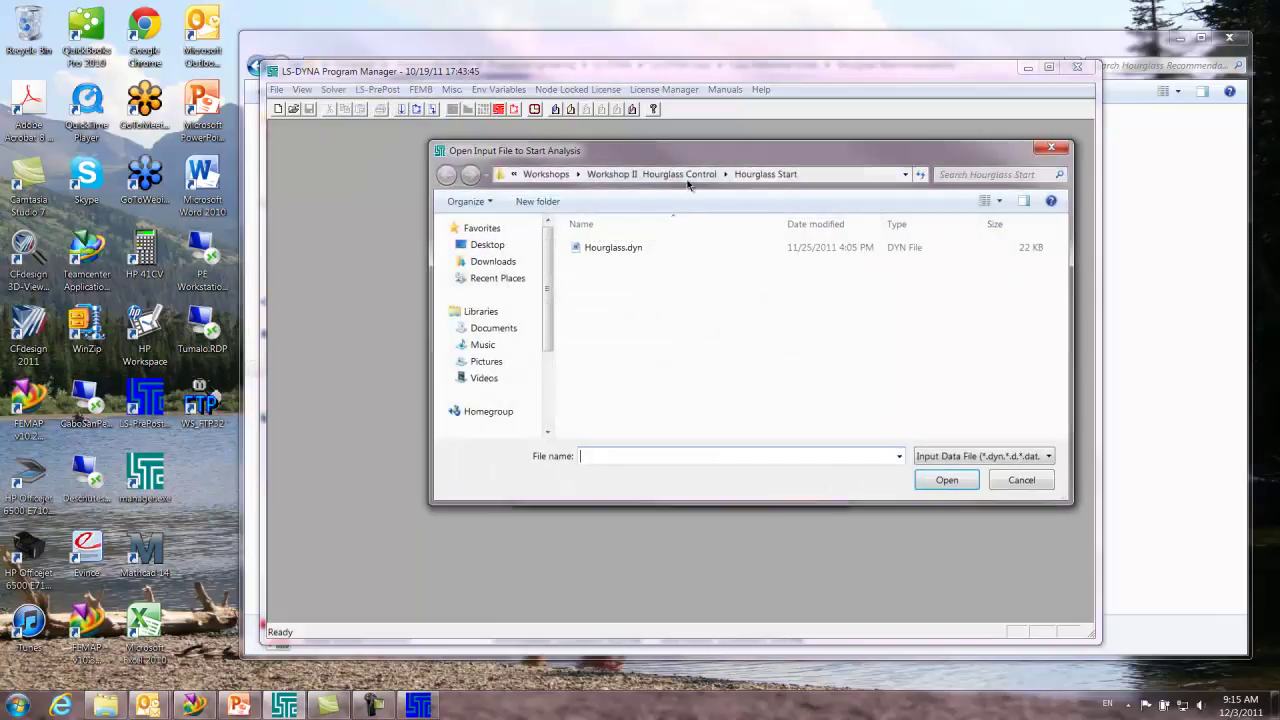
left_click(667, 173)
double_click(628, 249)
left_click(626, 248)
left_click(946, 480)
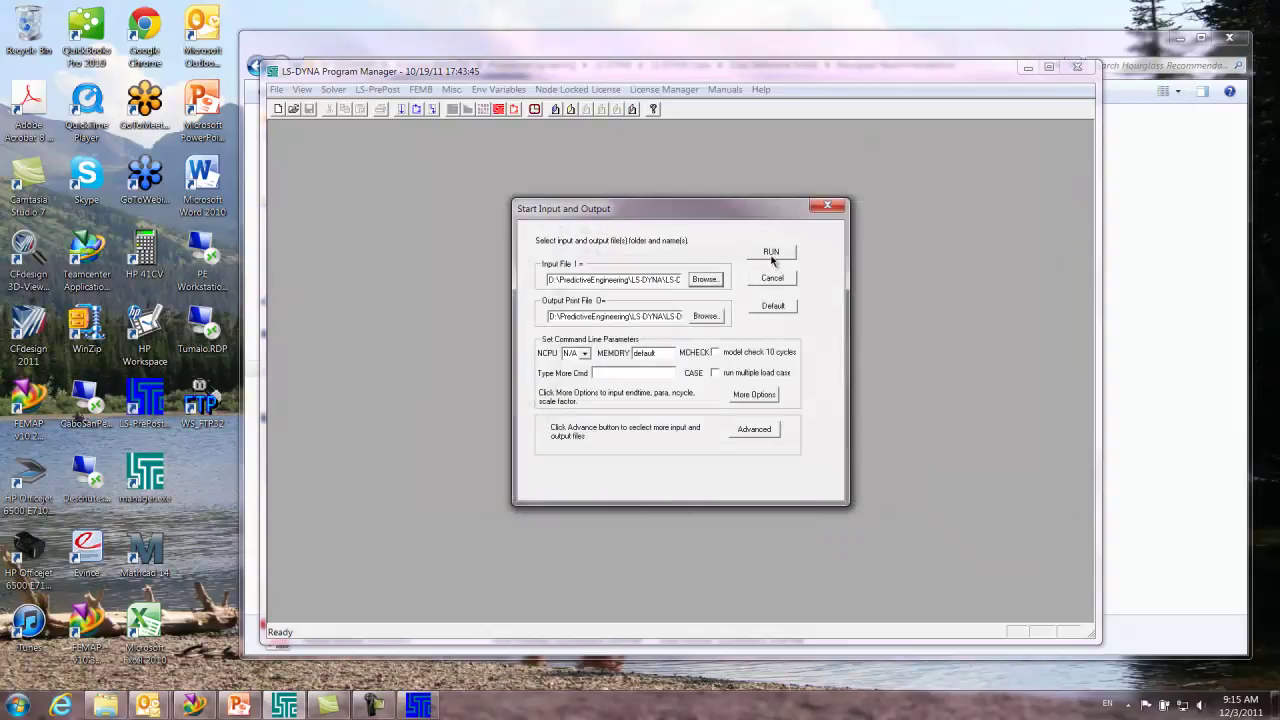
Run LS-DYNA to normal termination after 11898 cycles and close the solver console
left_click(771, 253)
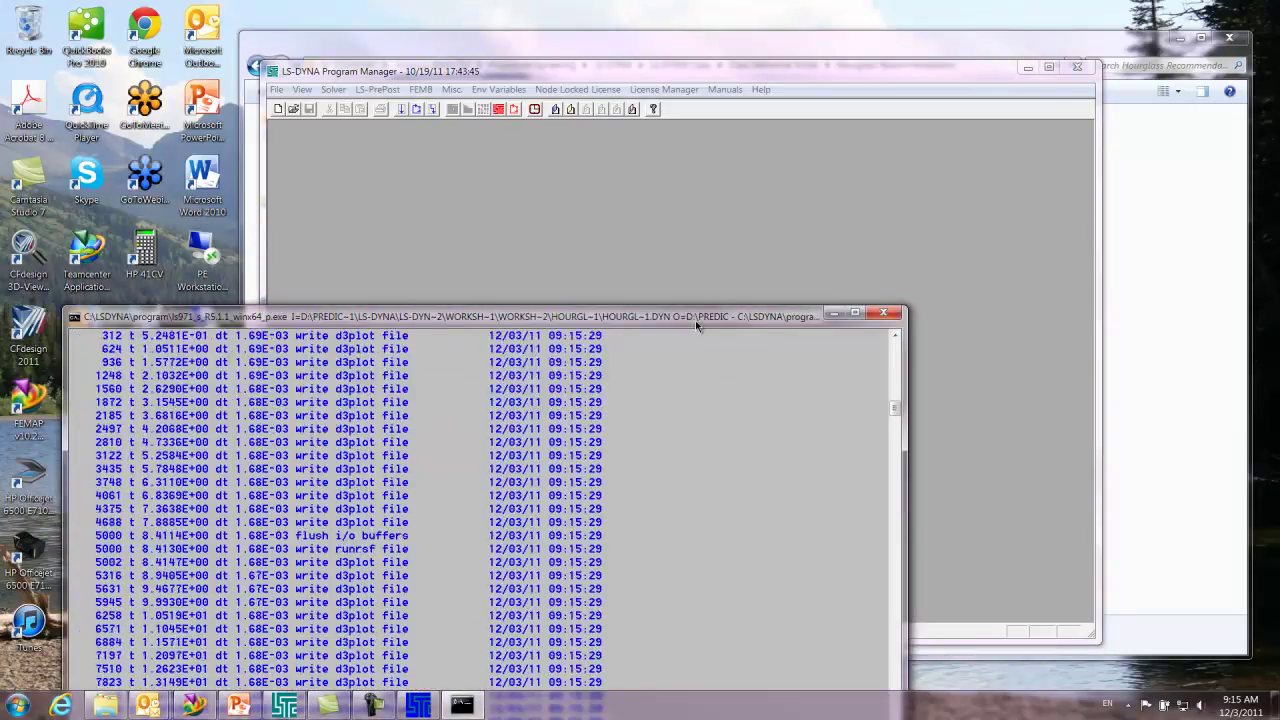
left_click_drag(698, 325, 981, 55)
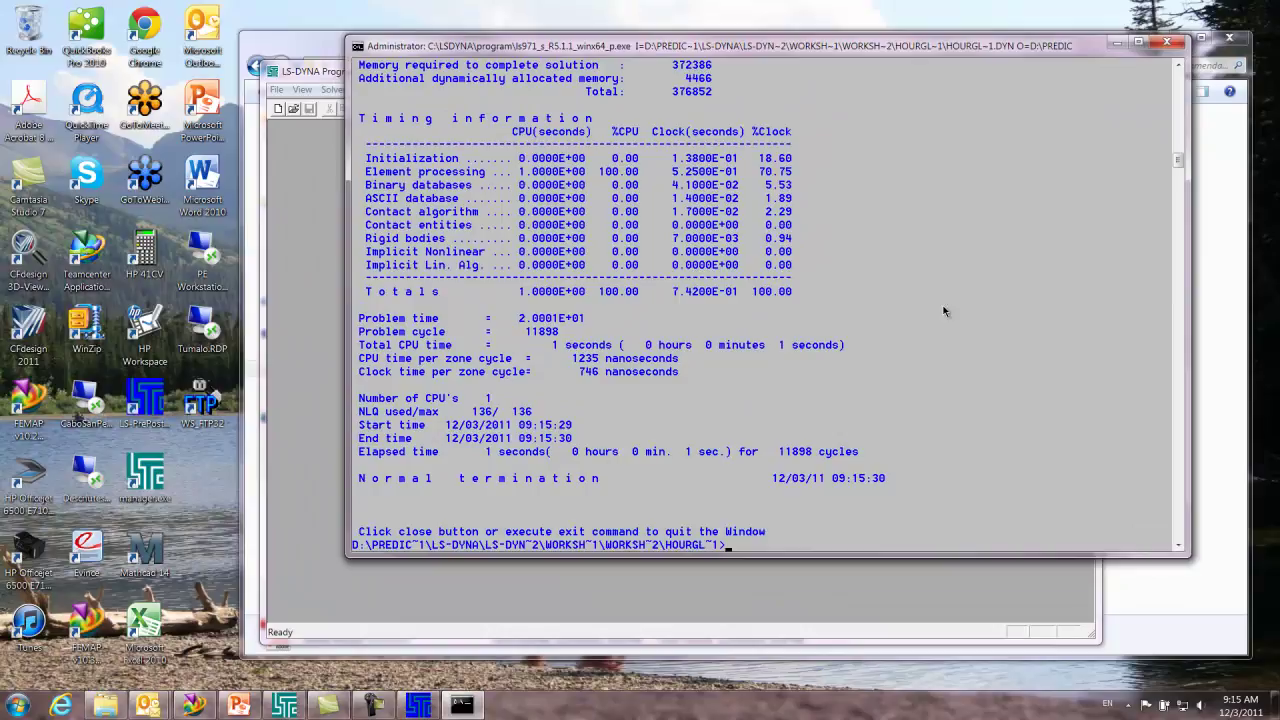
left_click(1168, 43)
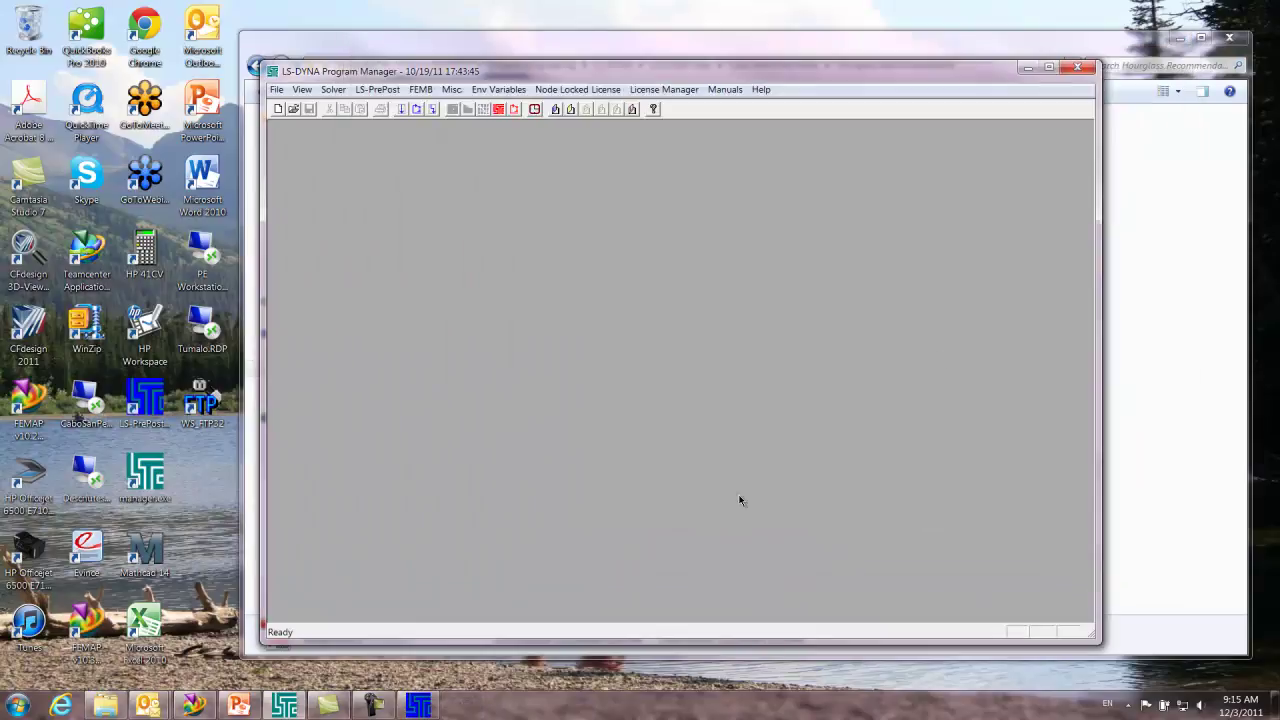
Load the Hourglass Finish d3plot in LS-PrePost and play the animation, stopping at state 36
double_click(145, 400)
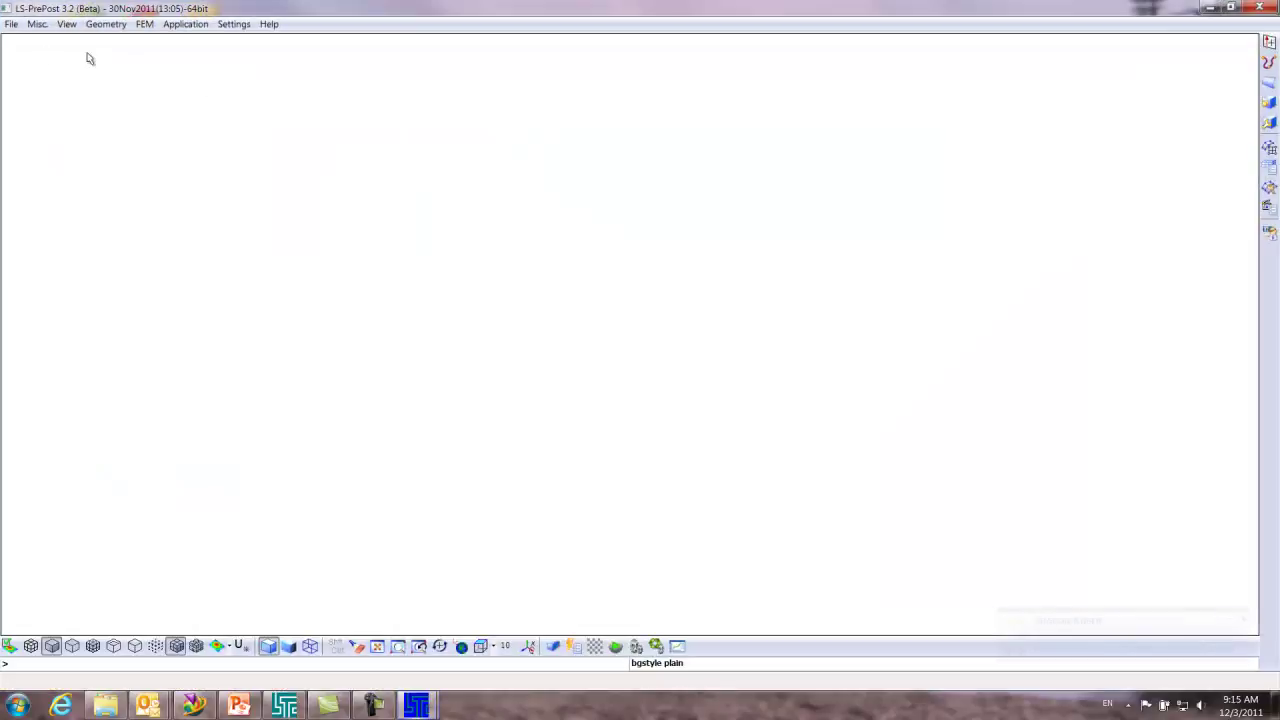
left_click(11, 24)
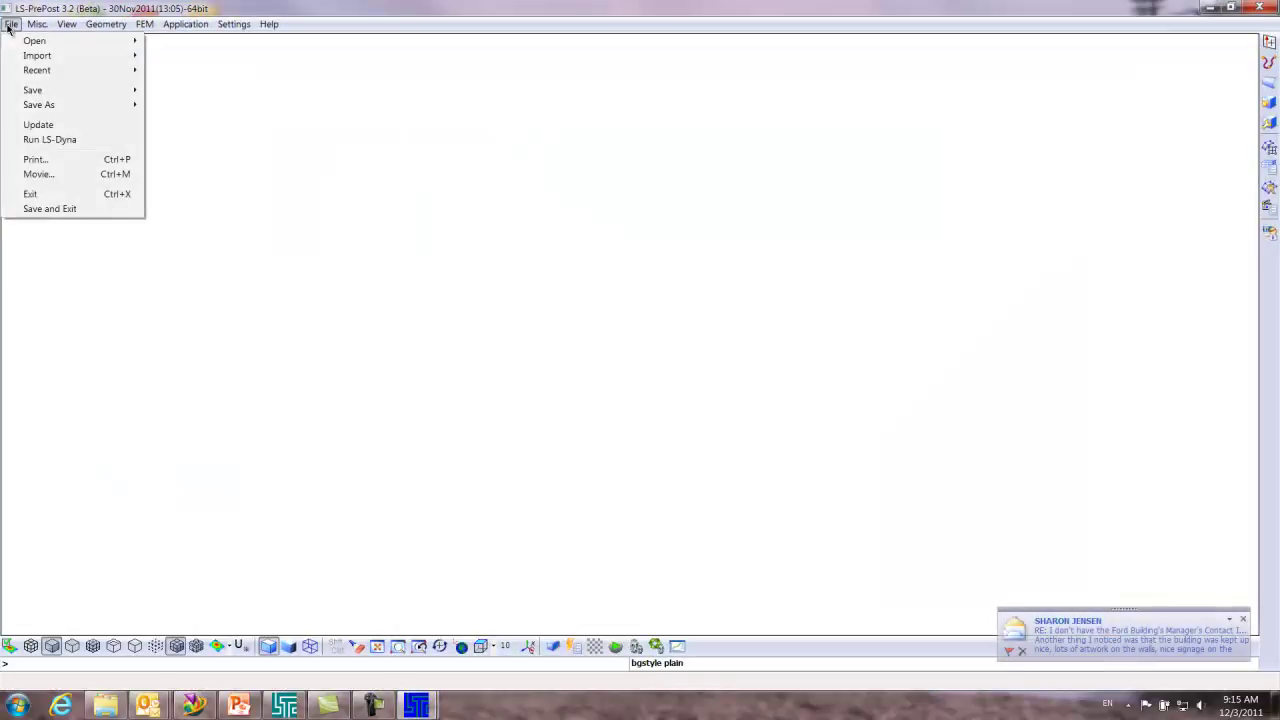
mouse_move(88, 48)
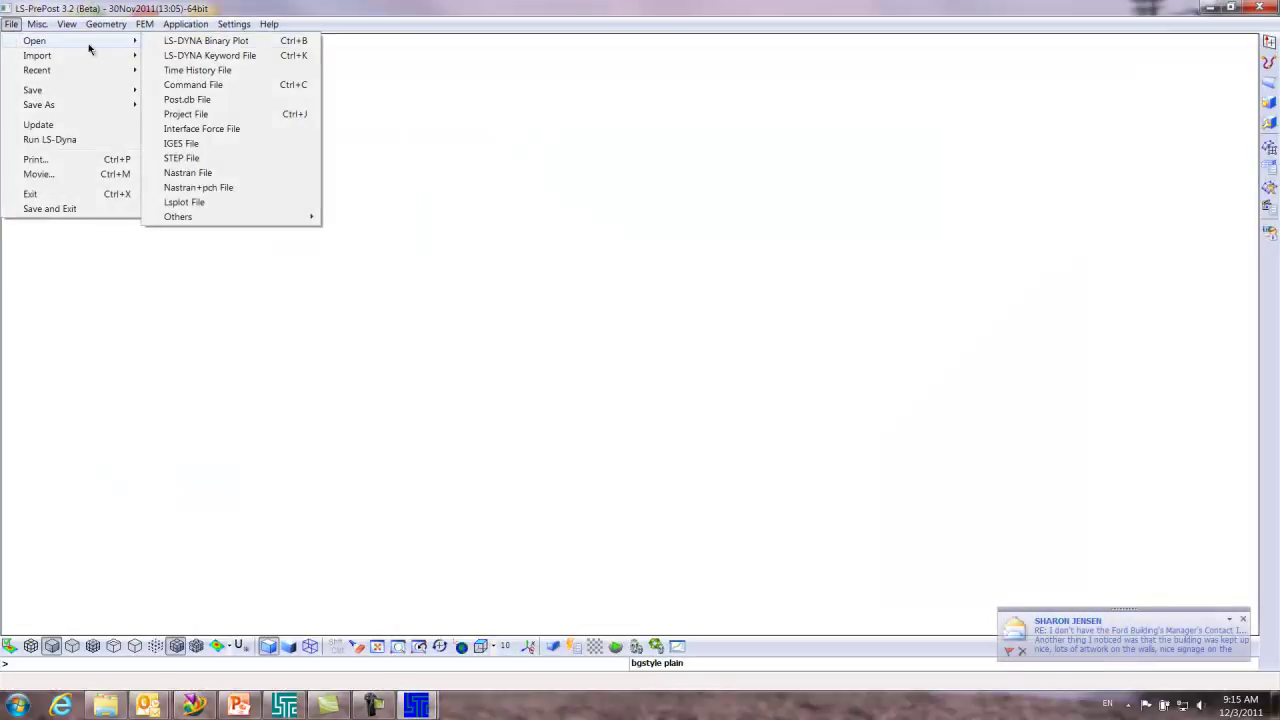
left_click(206, 42)
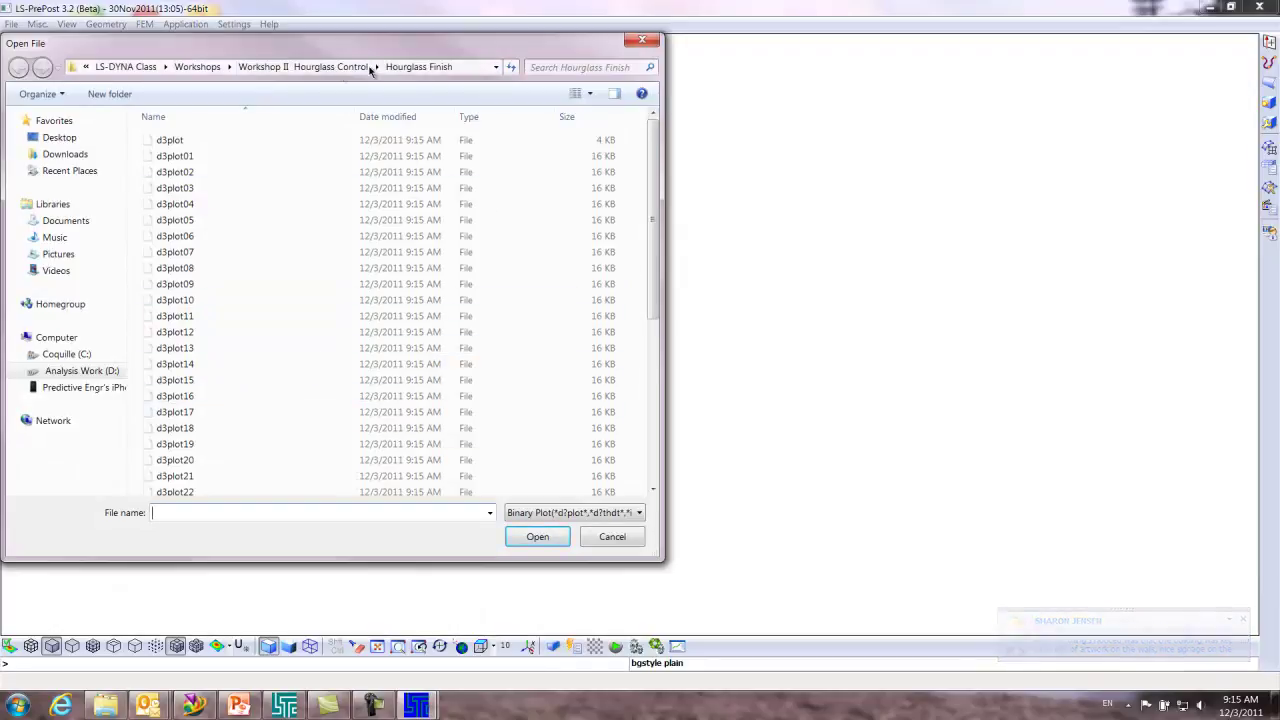
left_click(168, 140)
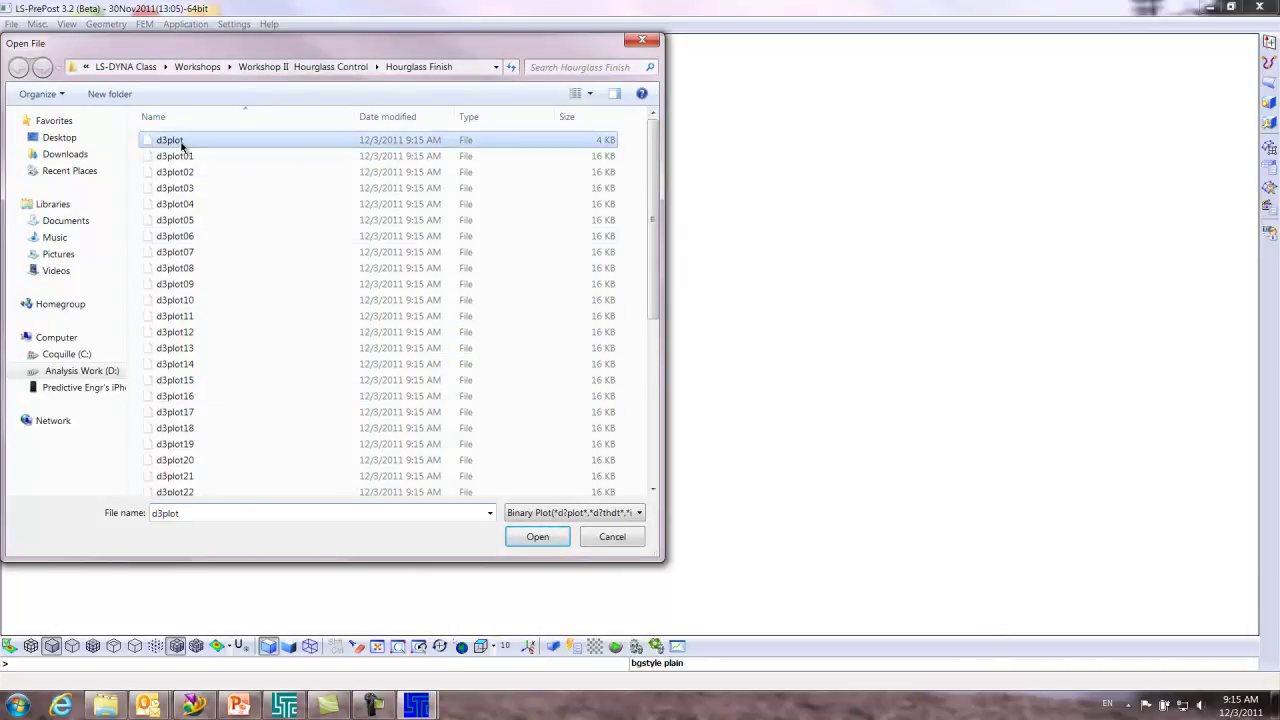
left_click(538, 537)
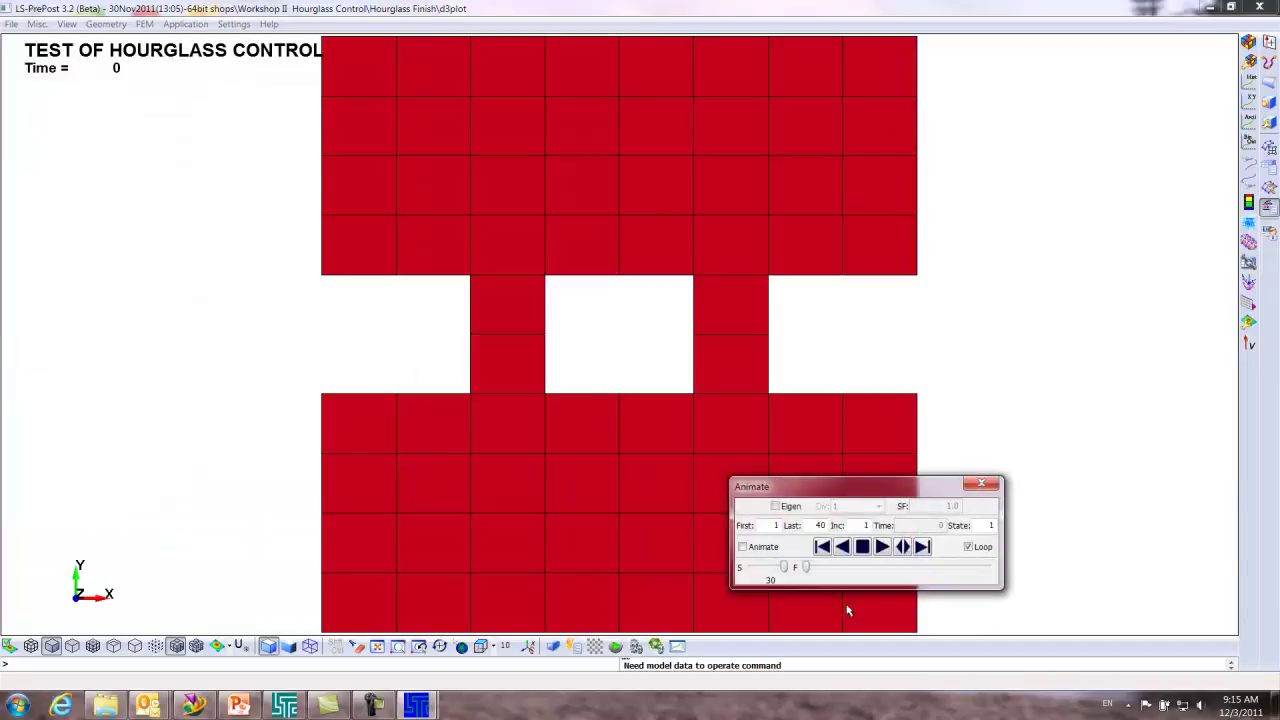
left_click(884, 548)
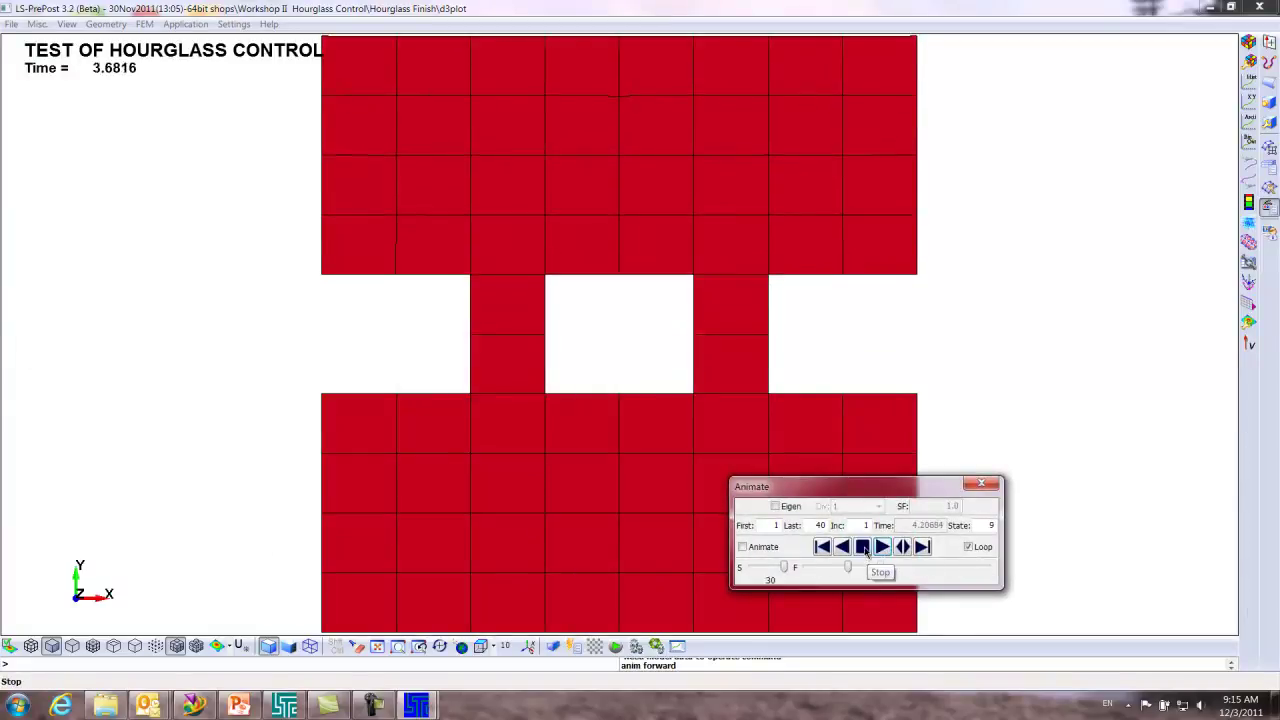
left_click(863, 547)
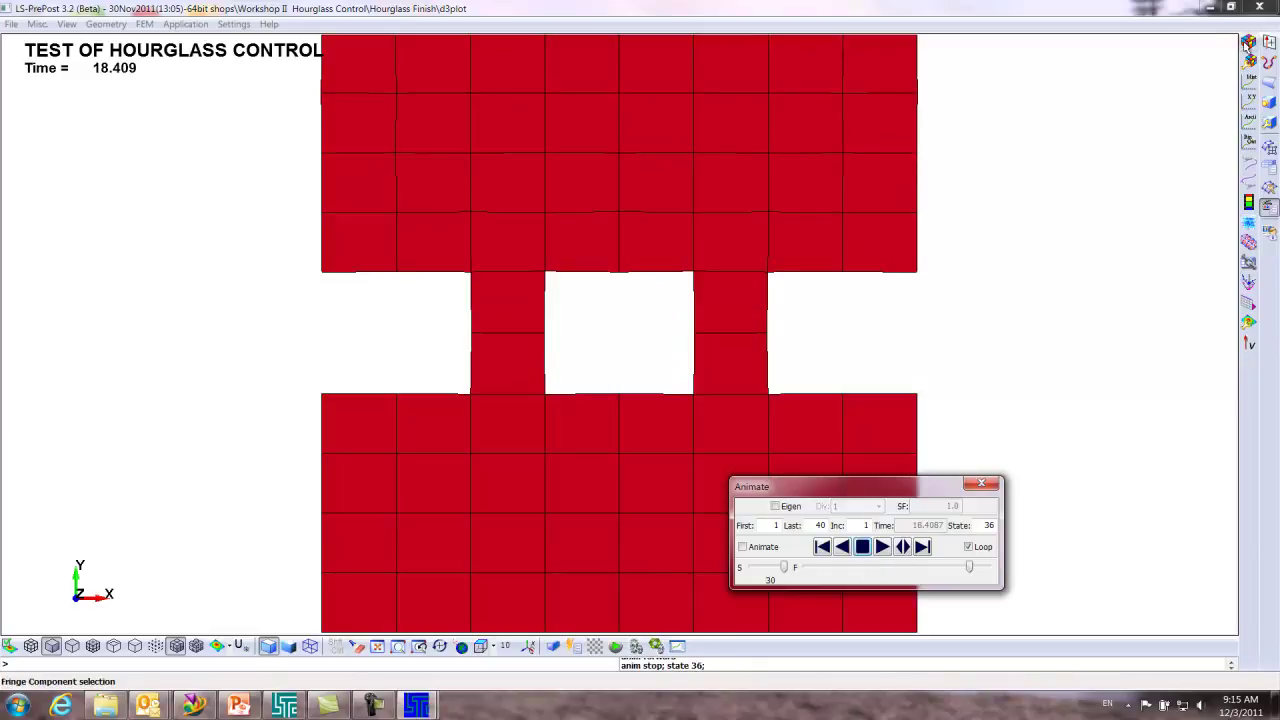
Colour the results by von Mises stress
left_click(1247, 42)
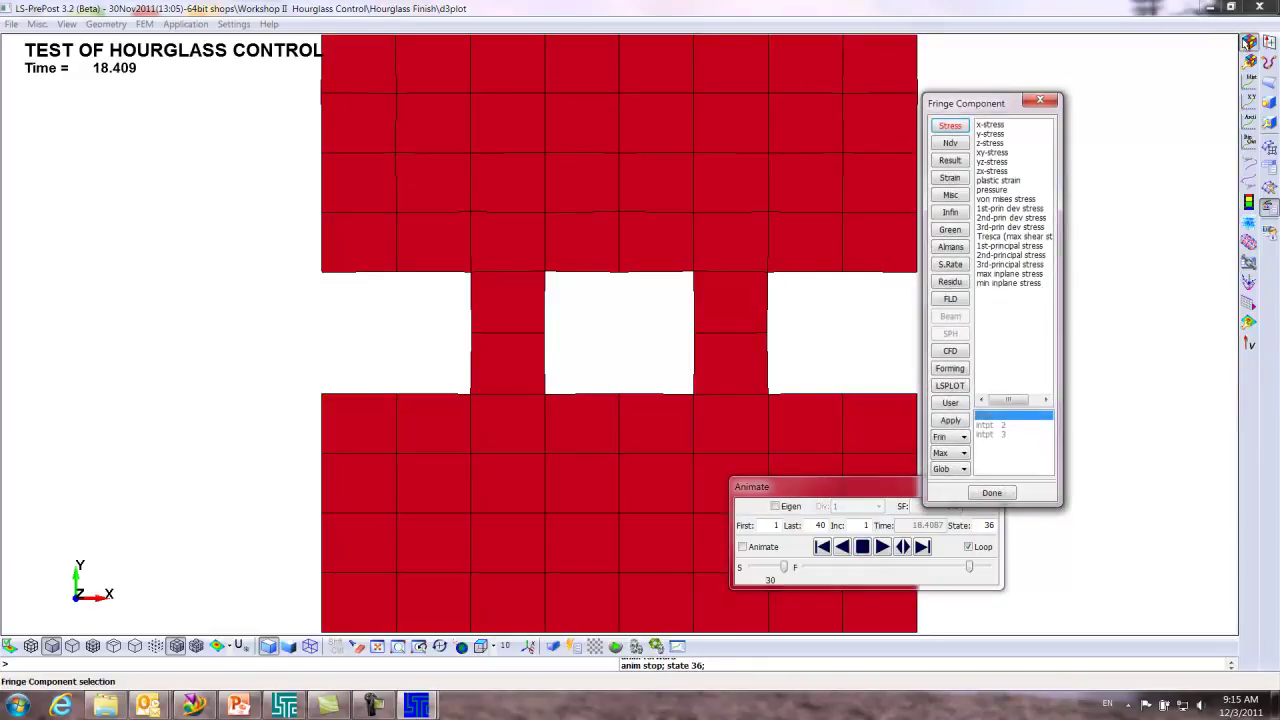
left_click(993, 199)
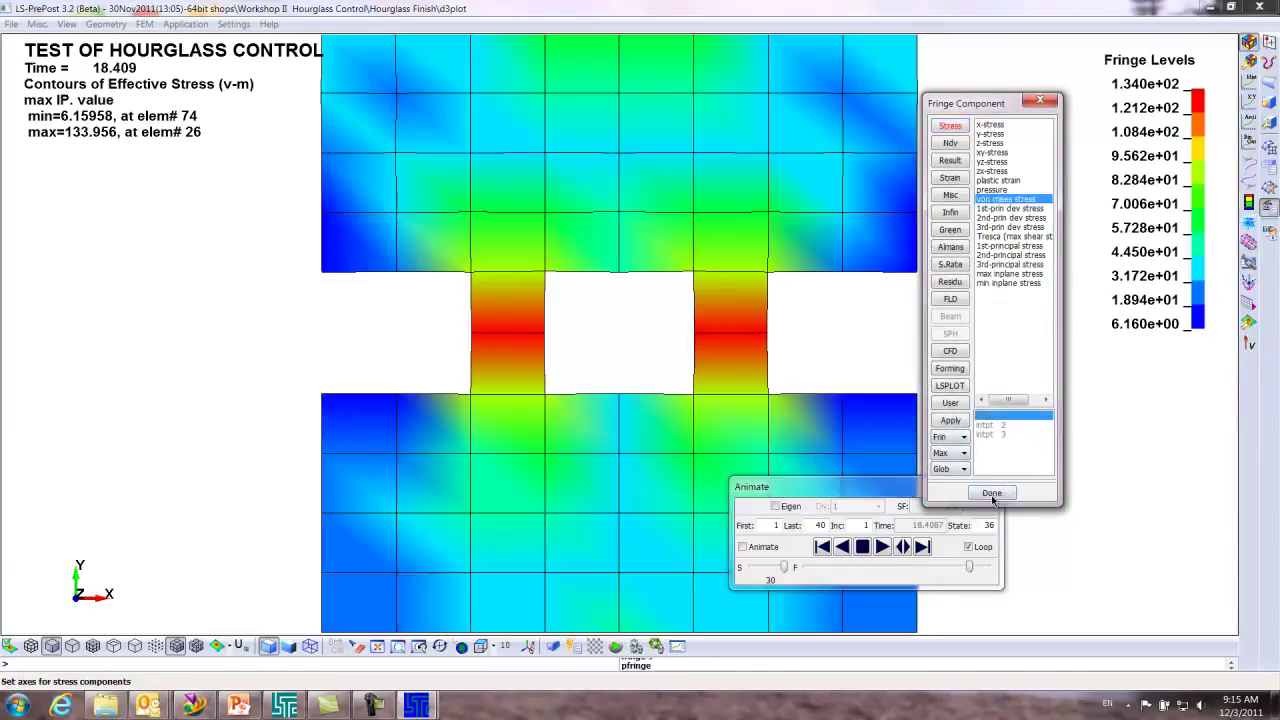
left_click(992, 494)
Step the stress results to final state 40 at time 20.001, peaking at 36.99
left_click(883, 547)
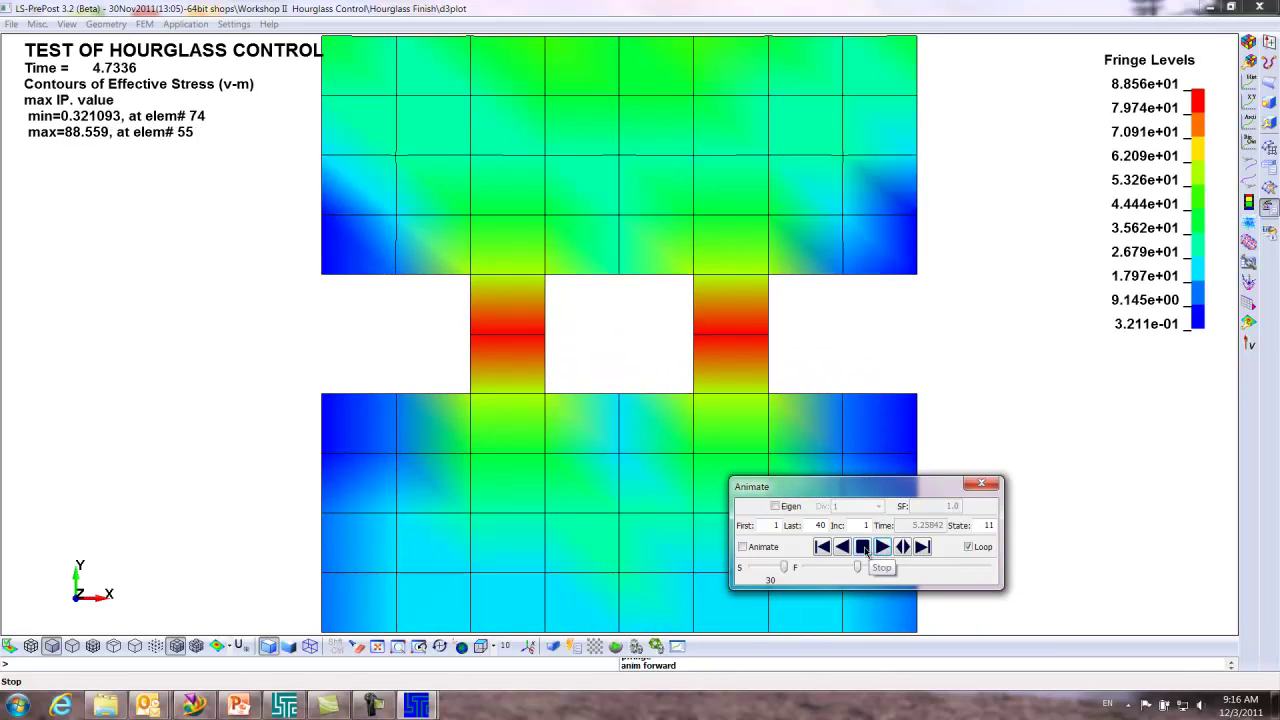
left_click(864, 549)
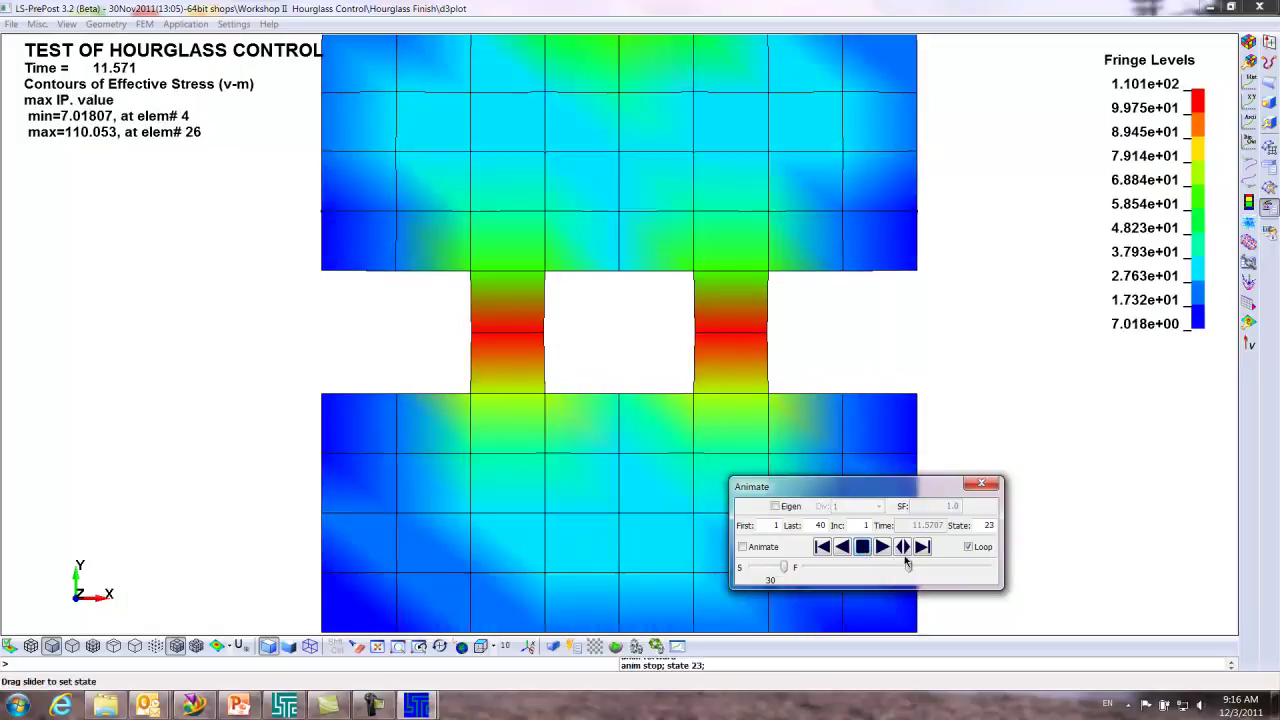
left_click(922, 547)
left_click(922, 547)
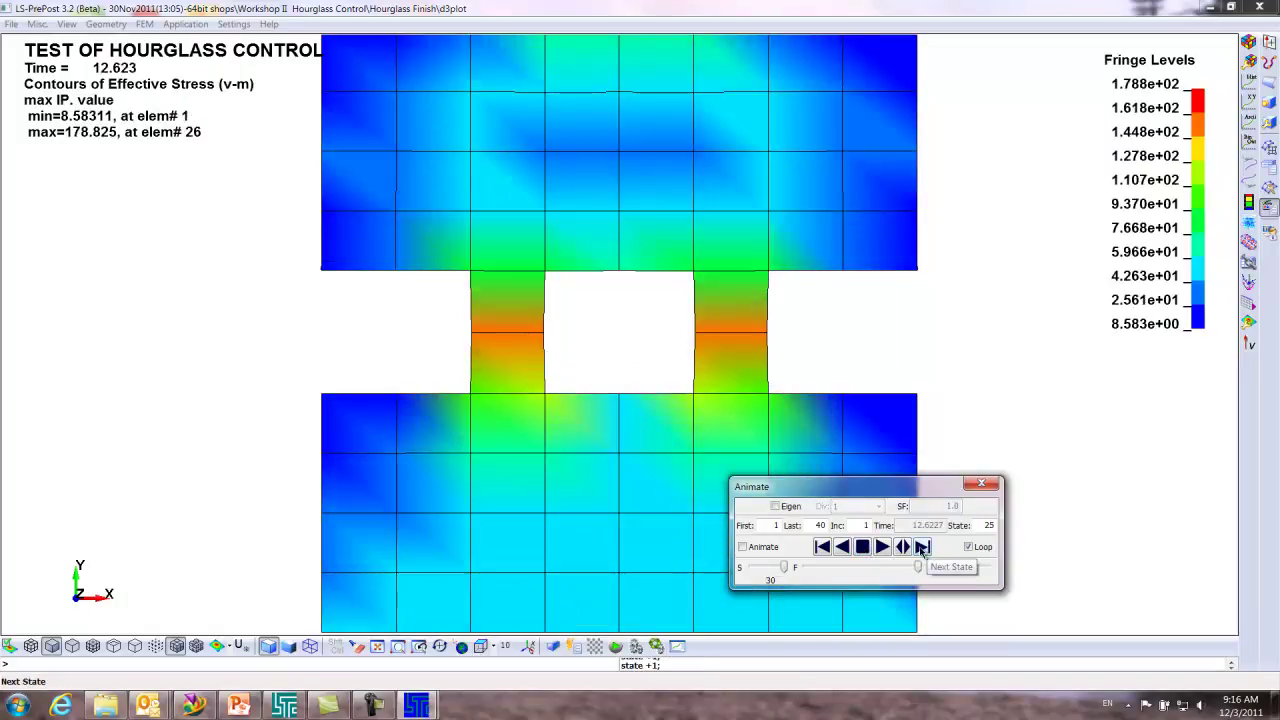
left_click(922, 547)
left_click(922, 547)
left_click(922, 547)
left_click(922, 547)
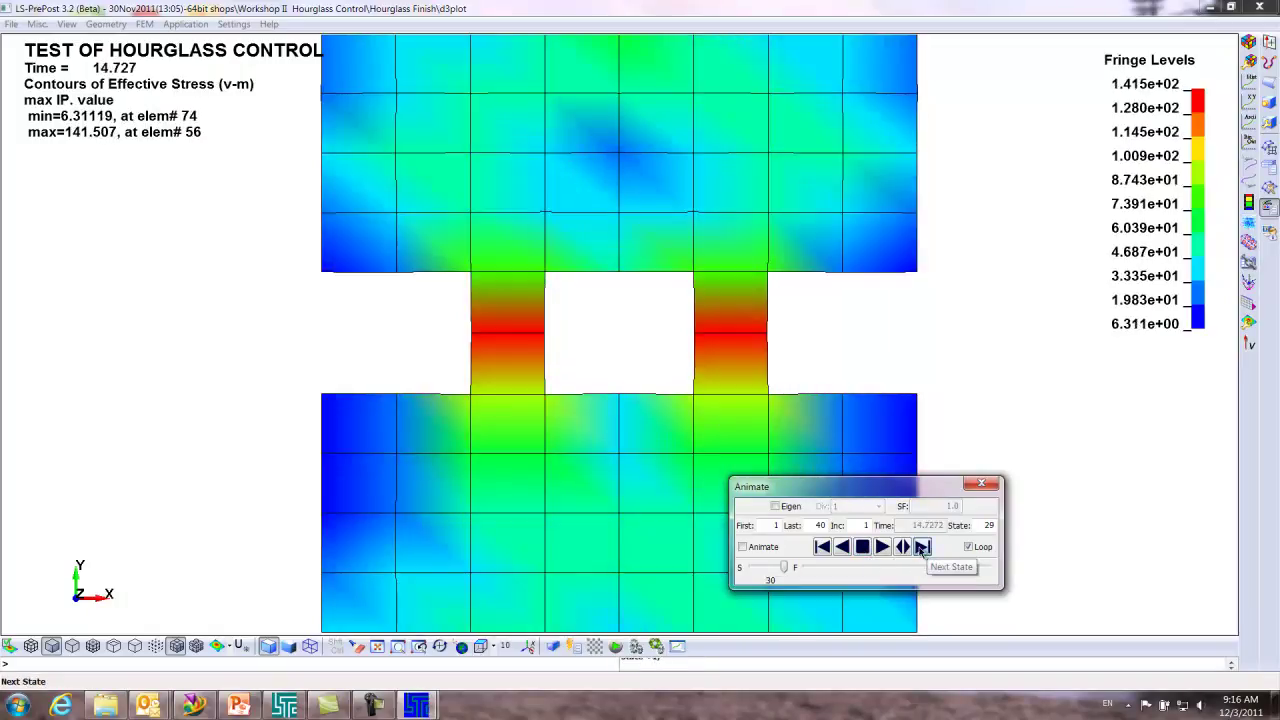
left_click(922, 547)
left_click(922, 547)
left_click(922, 547)
left_click(922, 547)
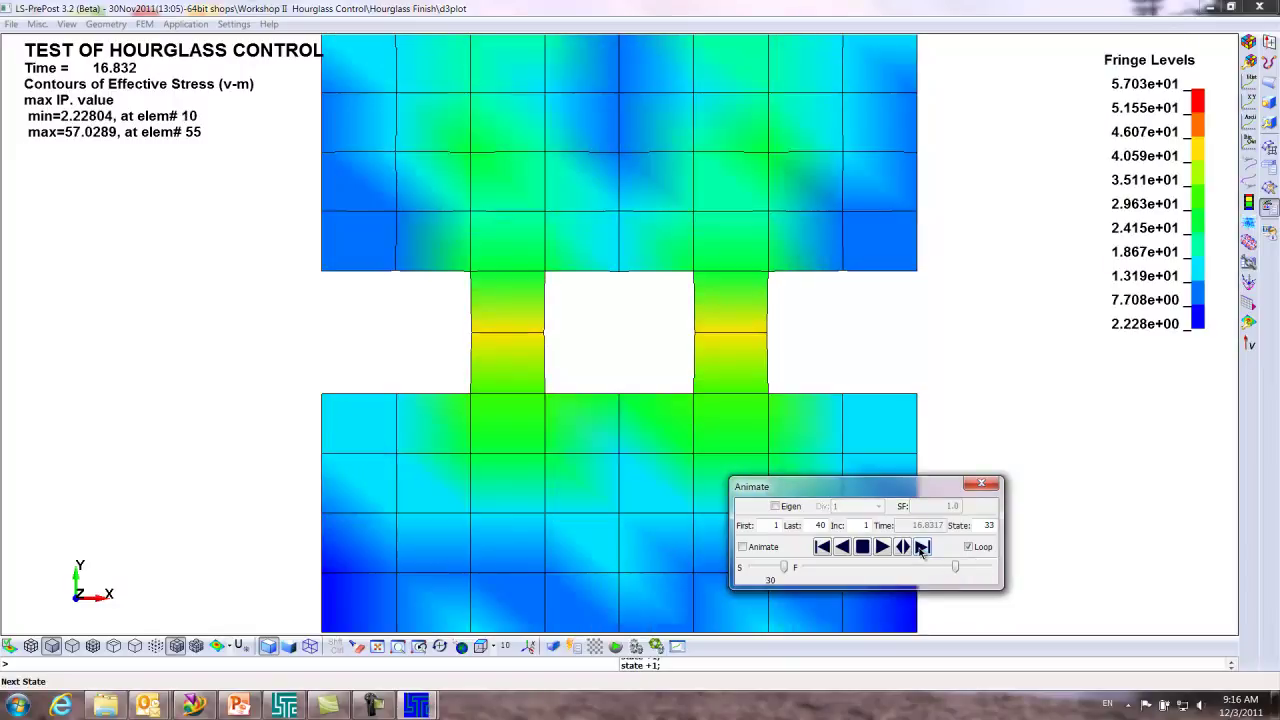
left_click(922, 548)
left_click(922, 547)
left_click(922, 547)
left_click(922, 547)
left_click(922, 547)
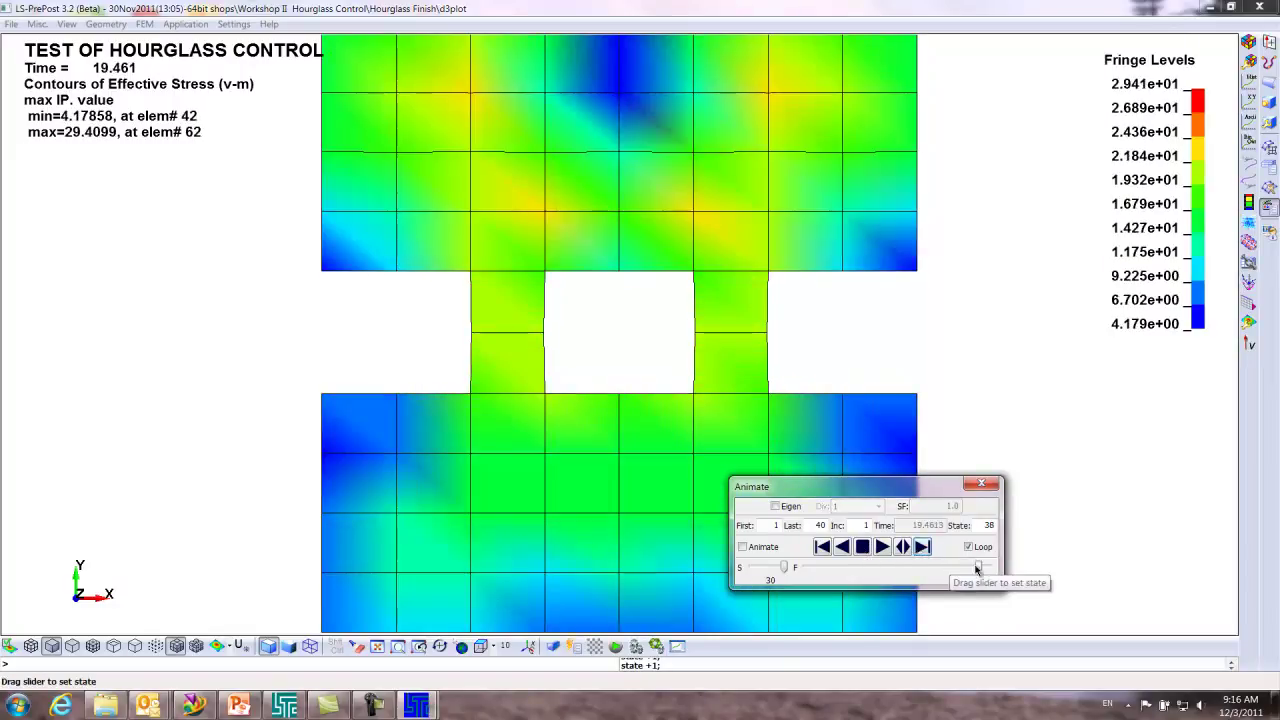
left_click_drag(979, 568, 1014, 571)
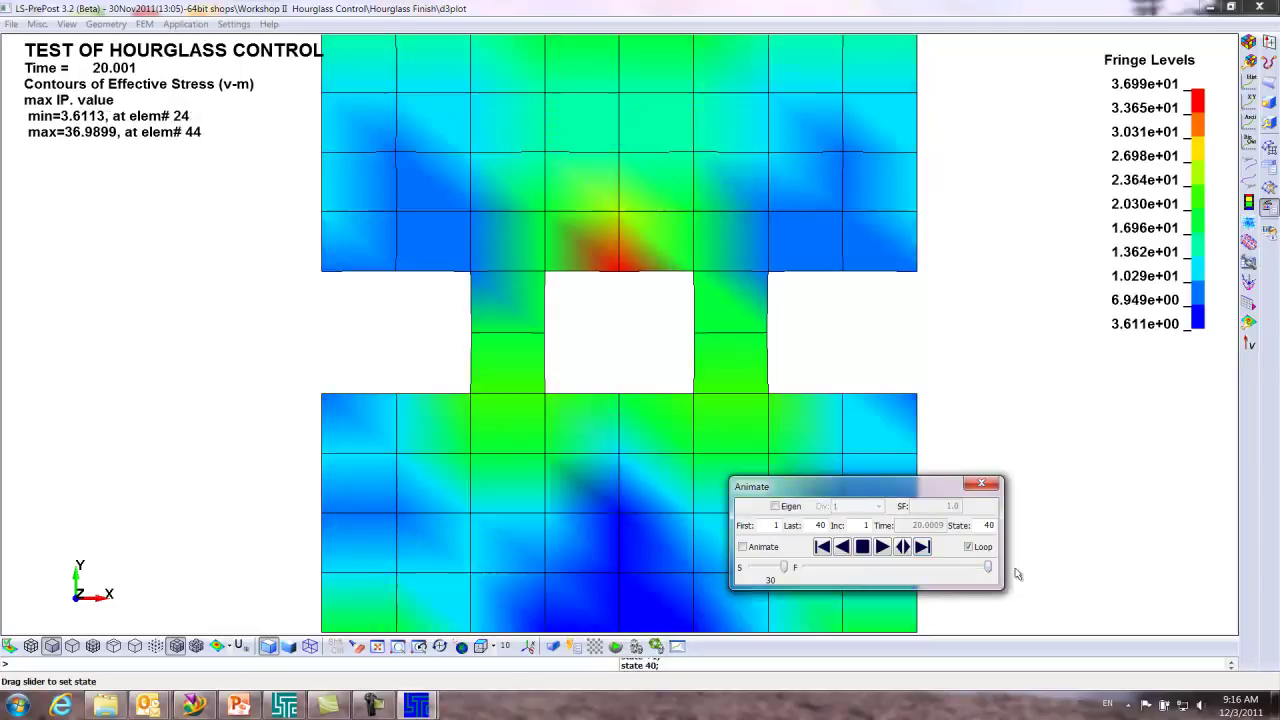
Plot glstat Internal Energy (~2600) against near-zero Hourglass Energy, then close the plot and results
left_click(1253, 125)
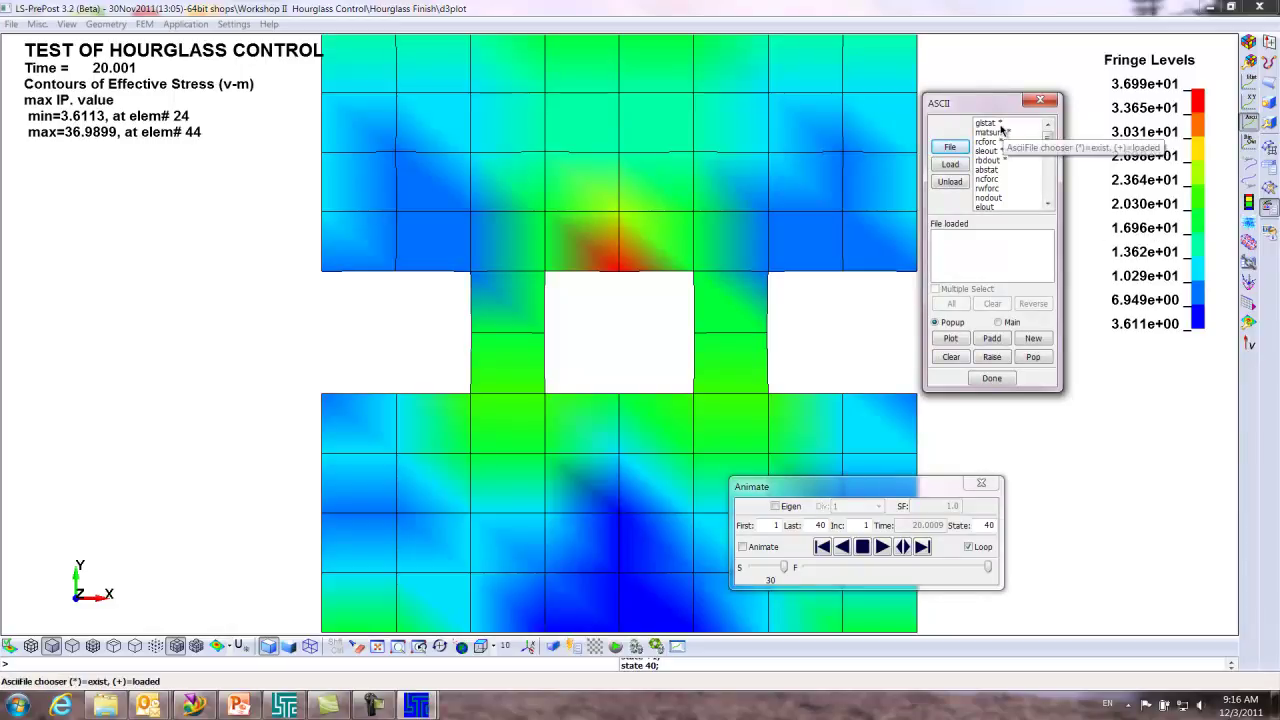
left_click(990, 122)
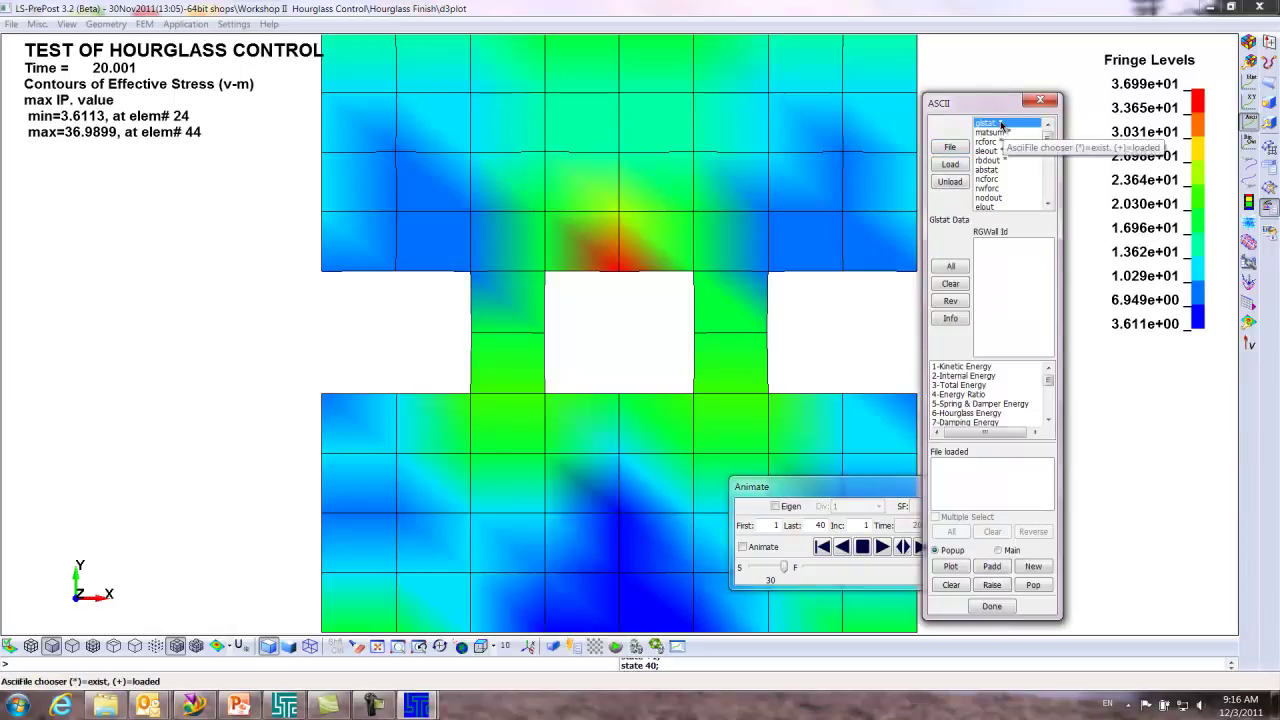
left_click(951, 166)
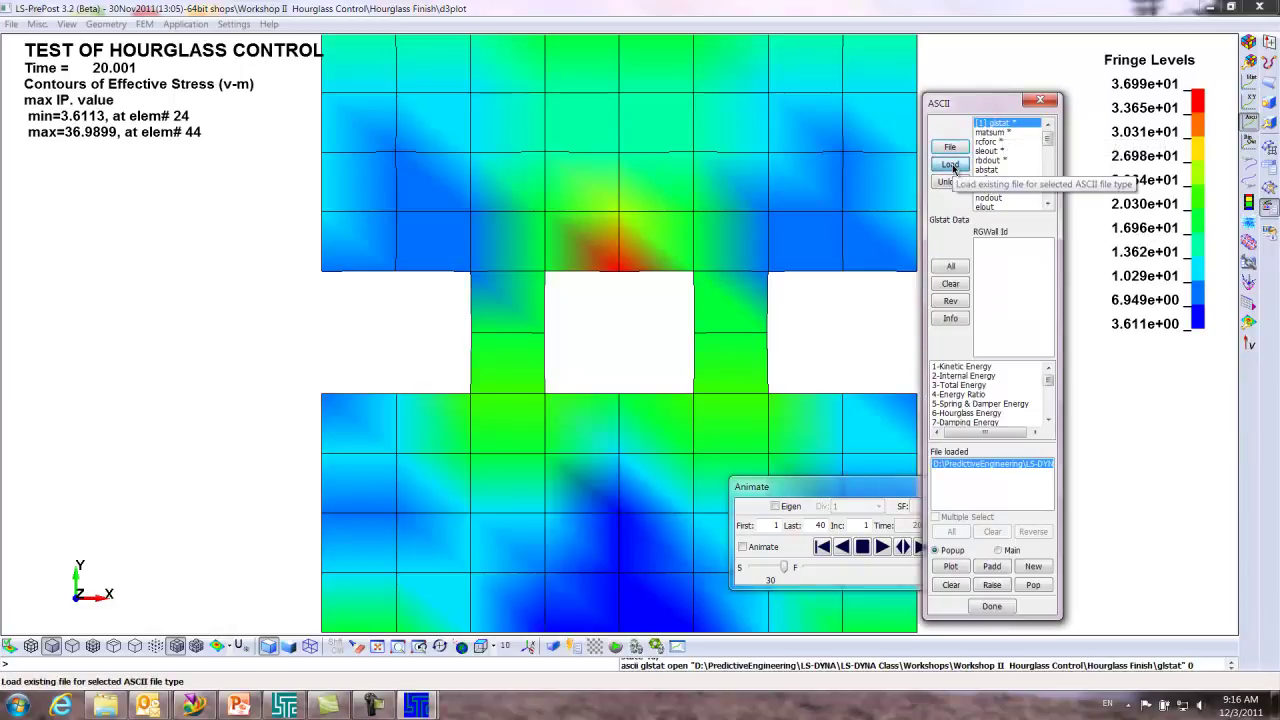
left_click(964, 376)
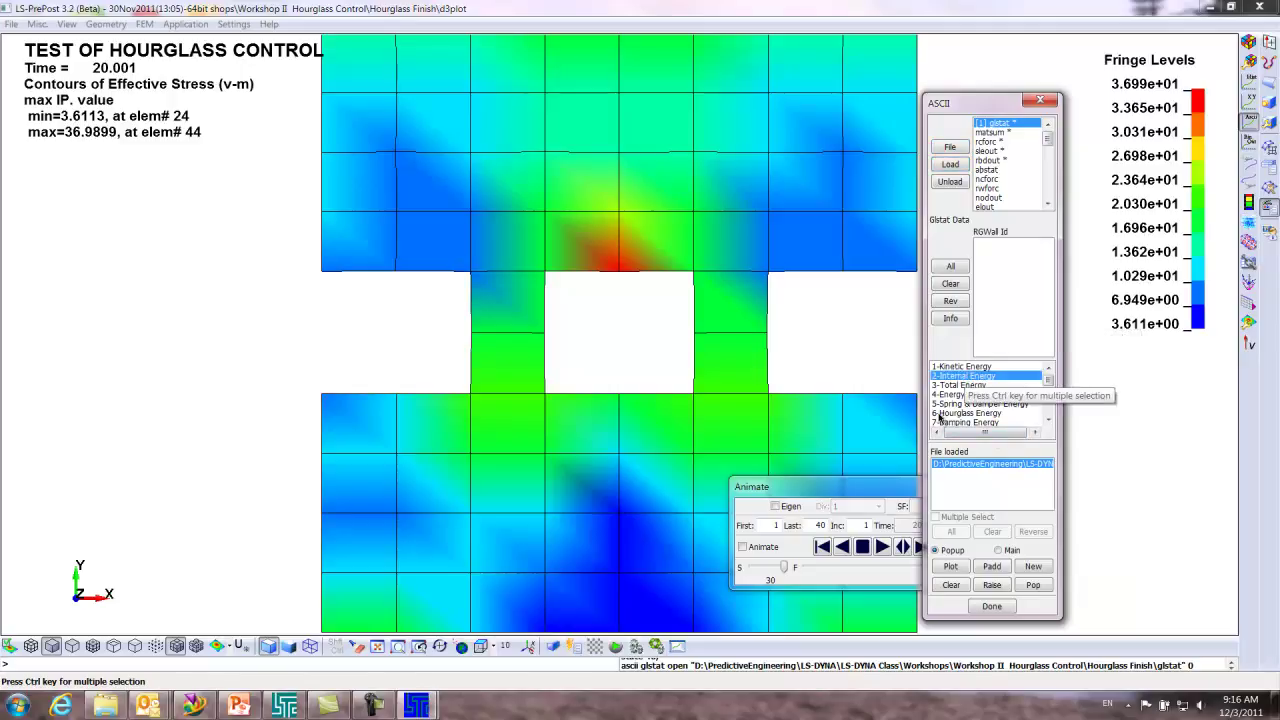
left_click(945, 414, "ctrl")
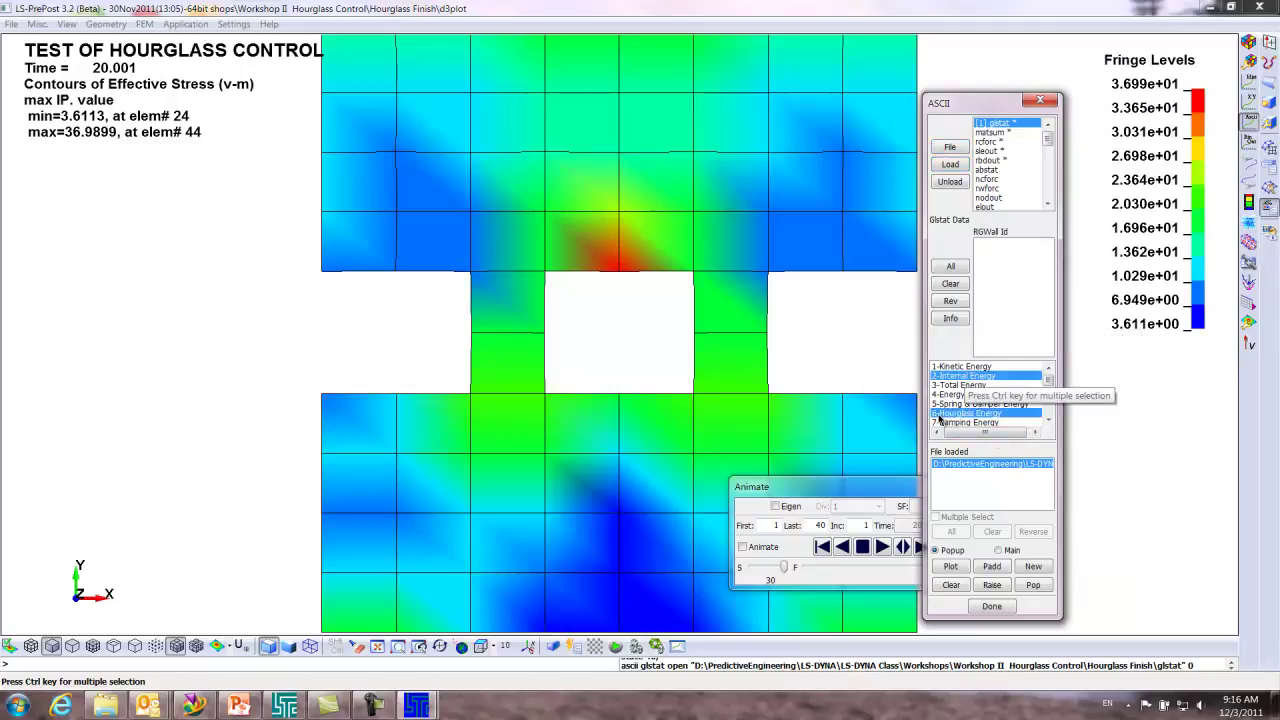
left_click(951, 567)
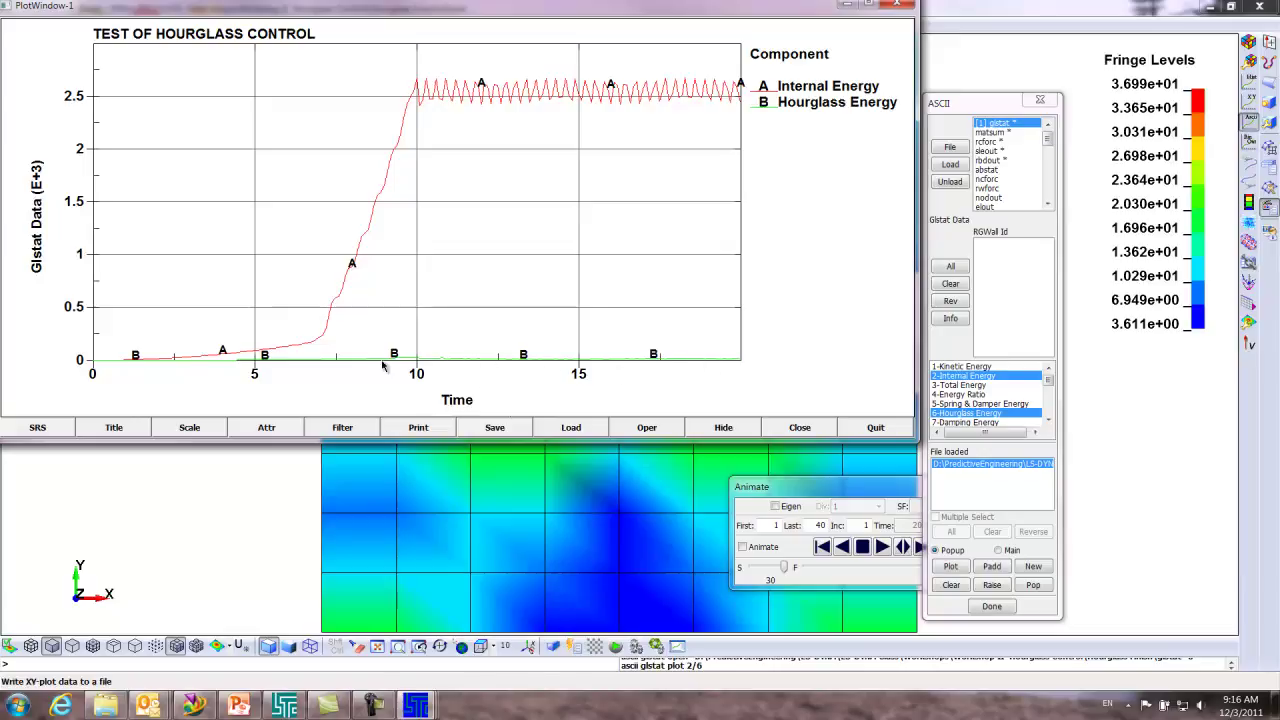
left_click(799, 427)
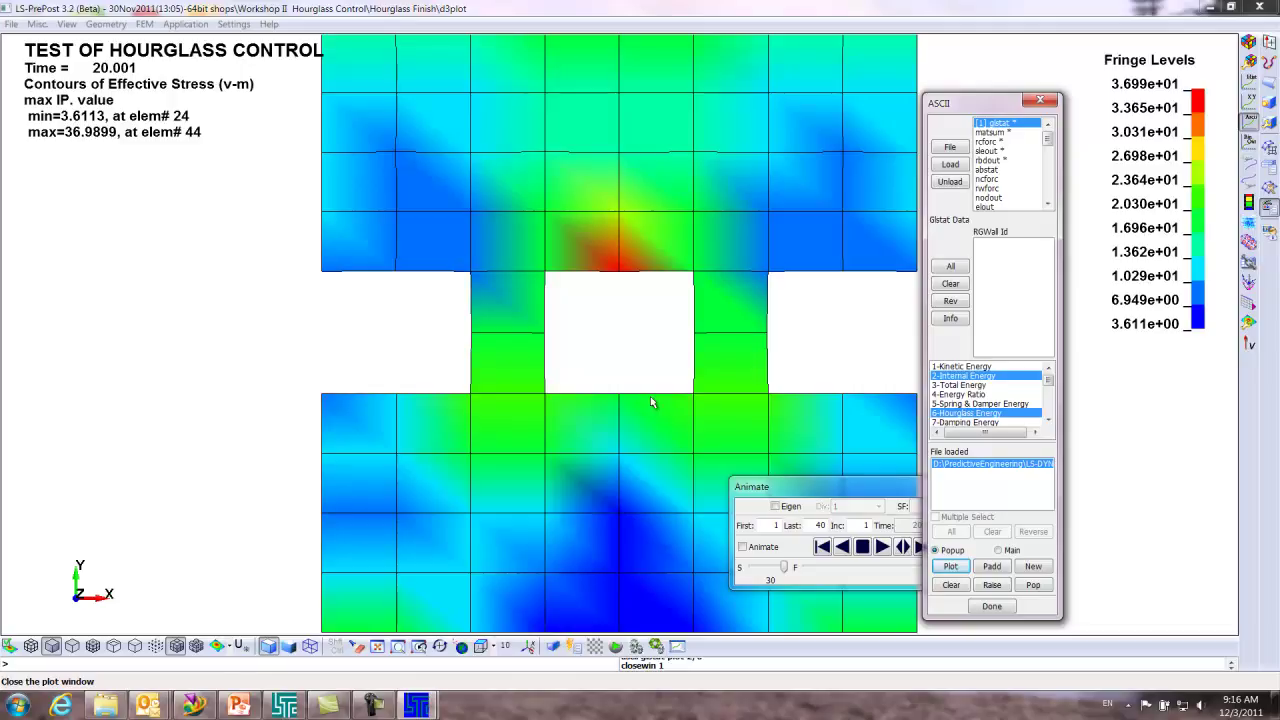
left_click(1258, 6)
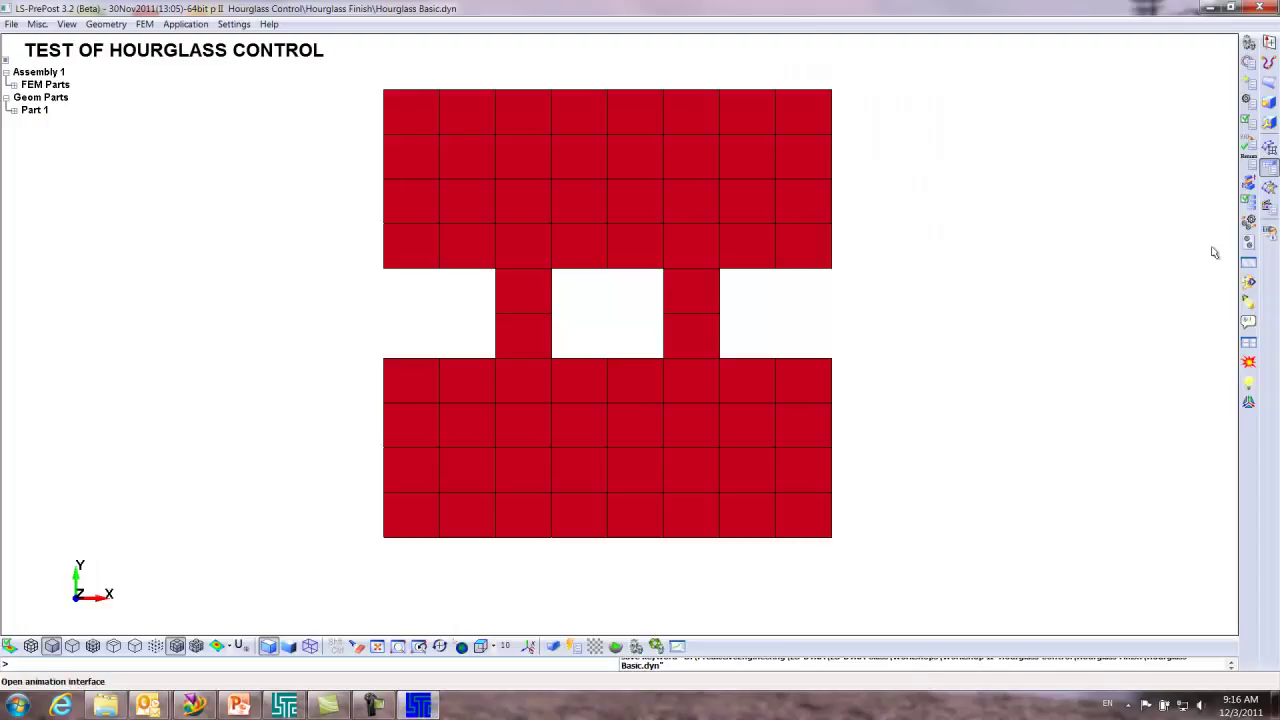
left_click(1248, 65)
left_click_drag(1174, 228, 1172, 293)
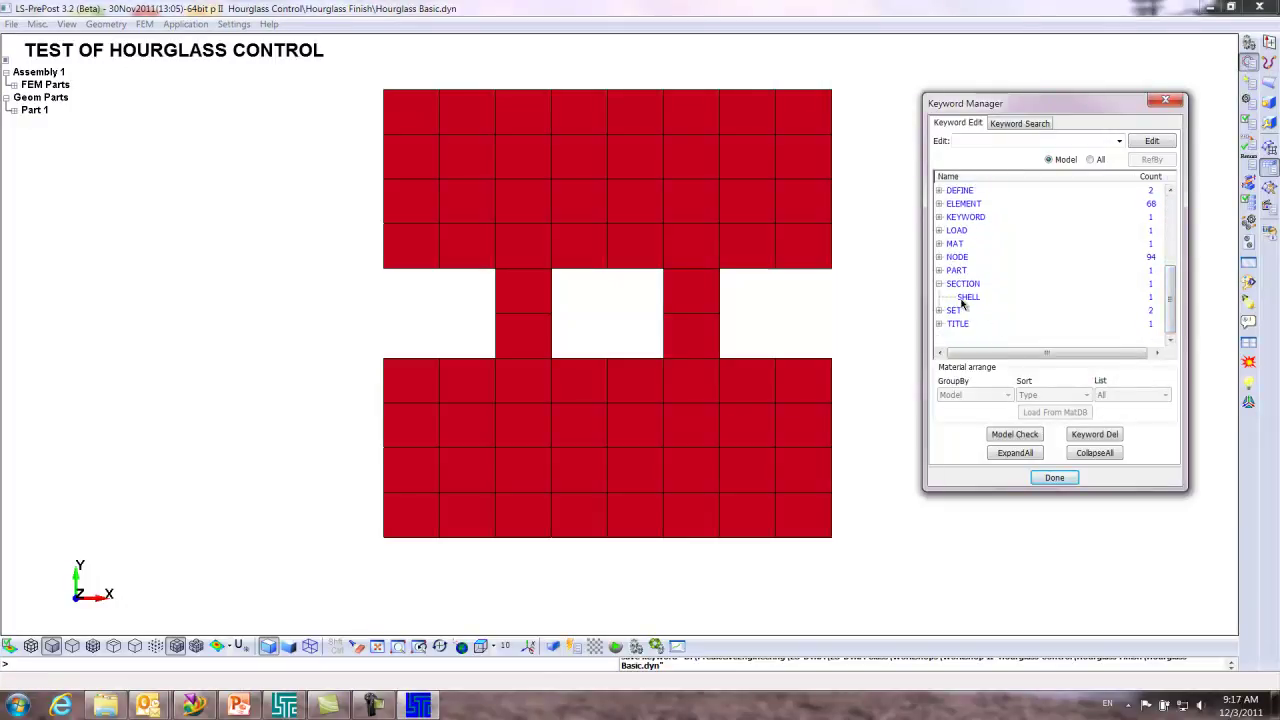
double_click(962, 304)
left_click(713, 392)
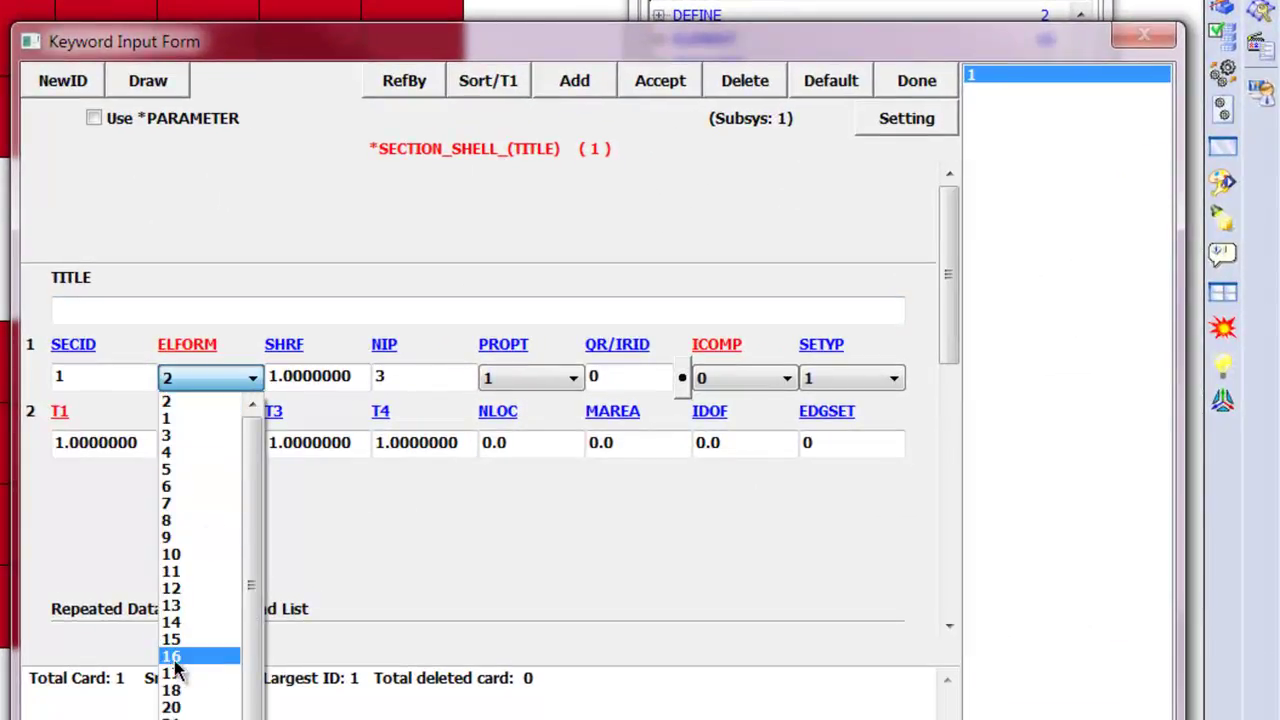
left_click(934, 88)
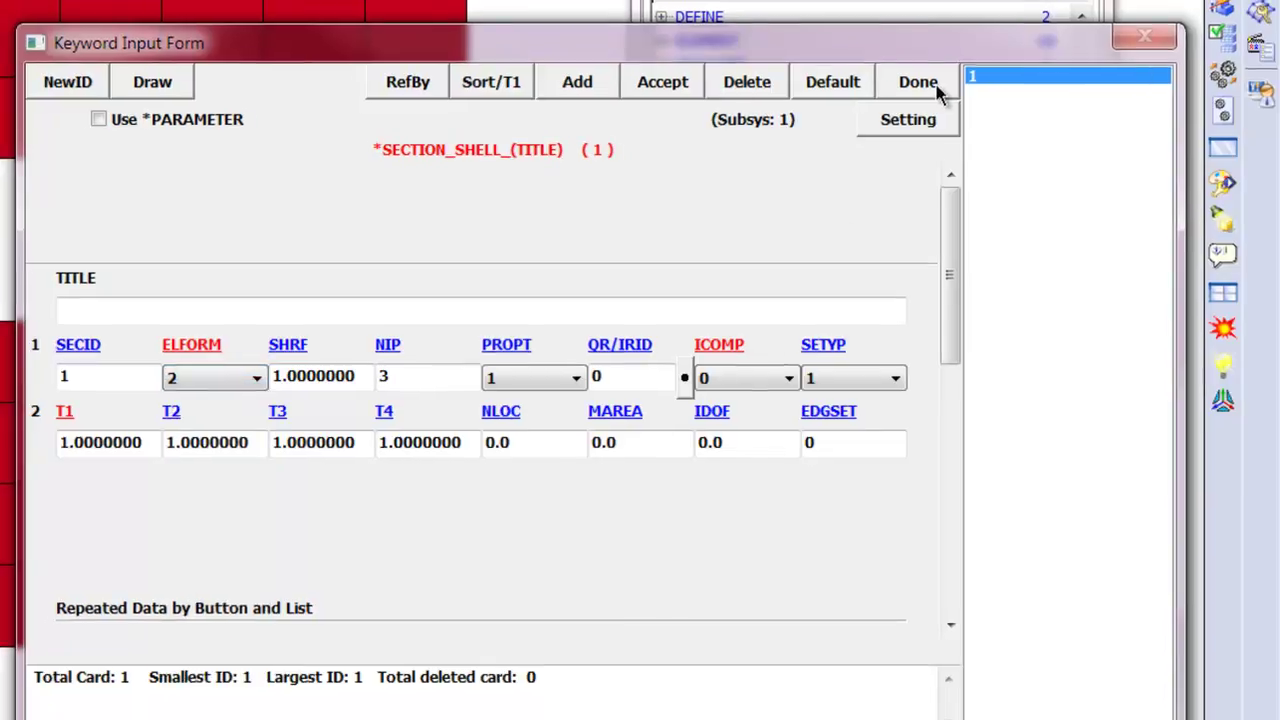
left_click(938, 88)
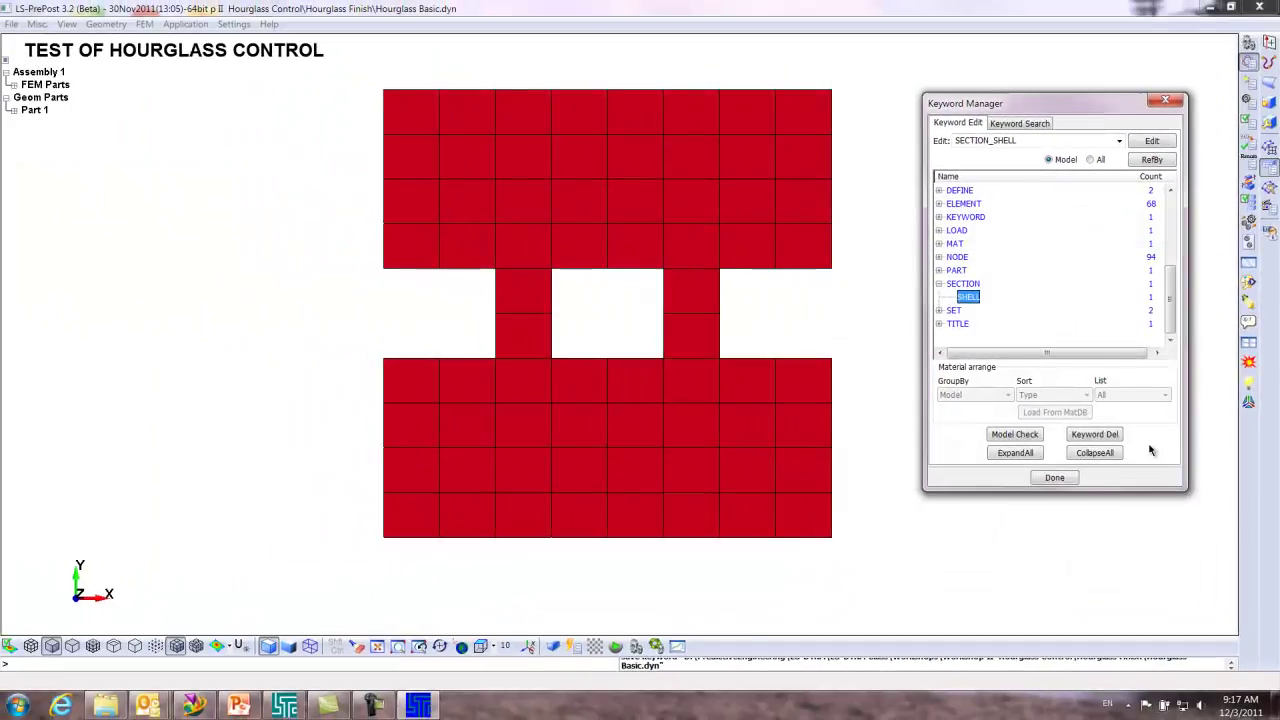
left_click(1055, 478)
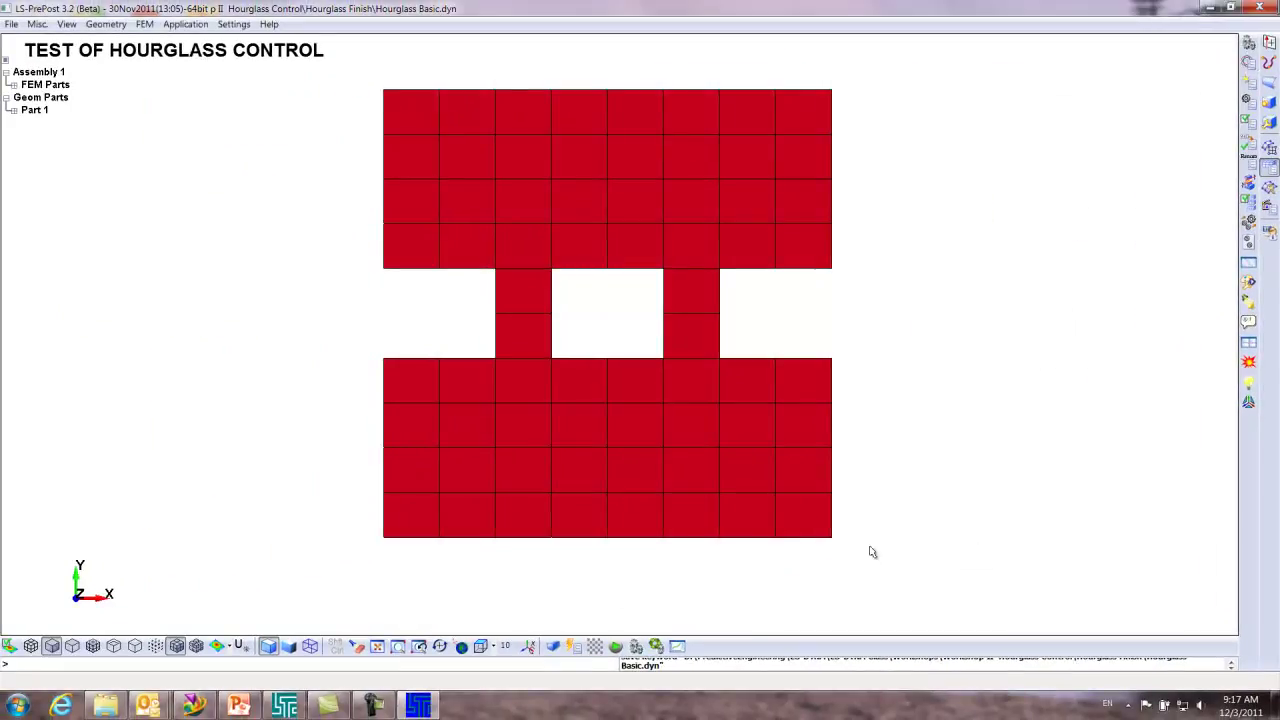
mouse_move(331, 711)
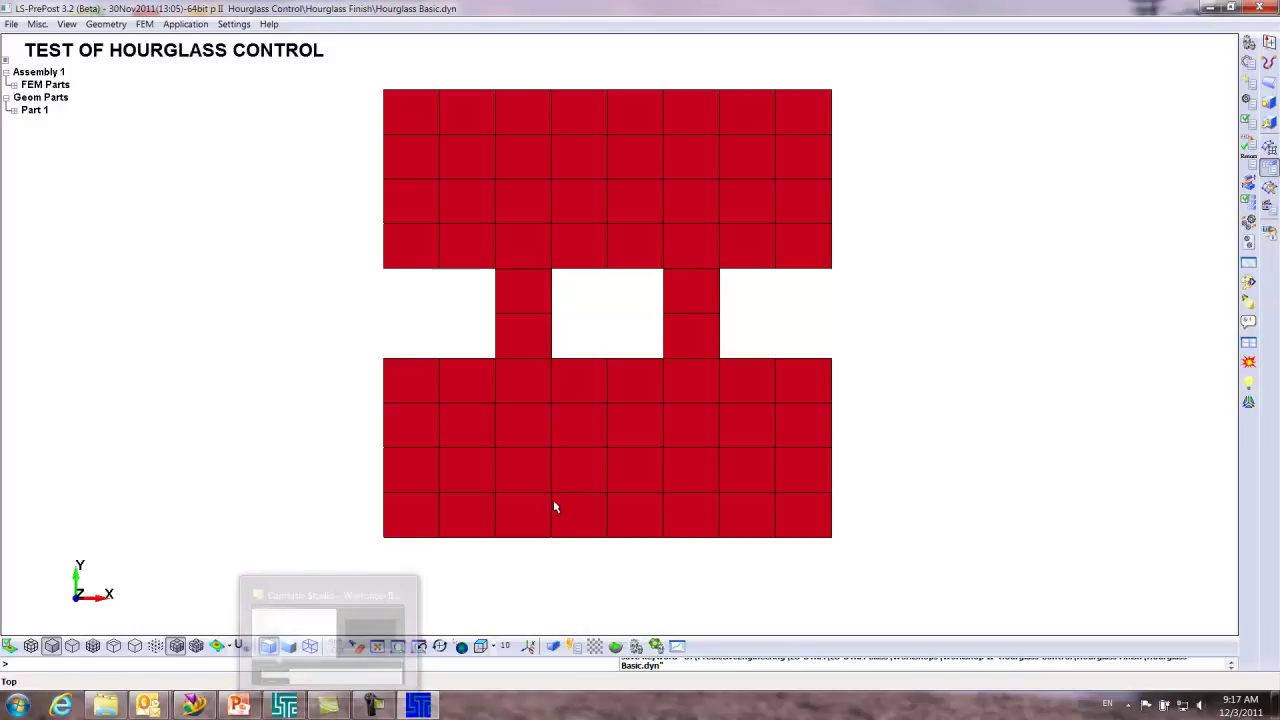